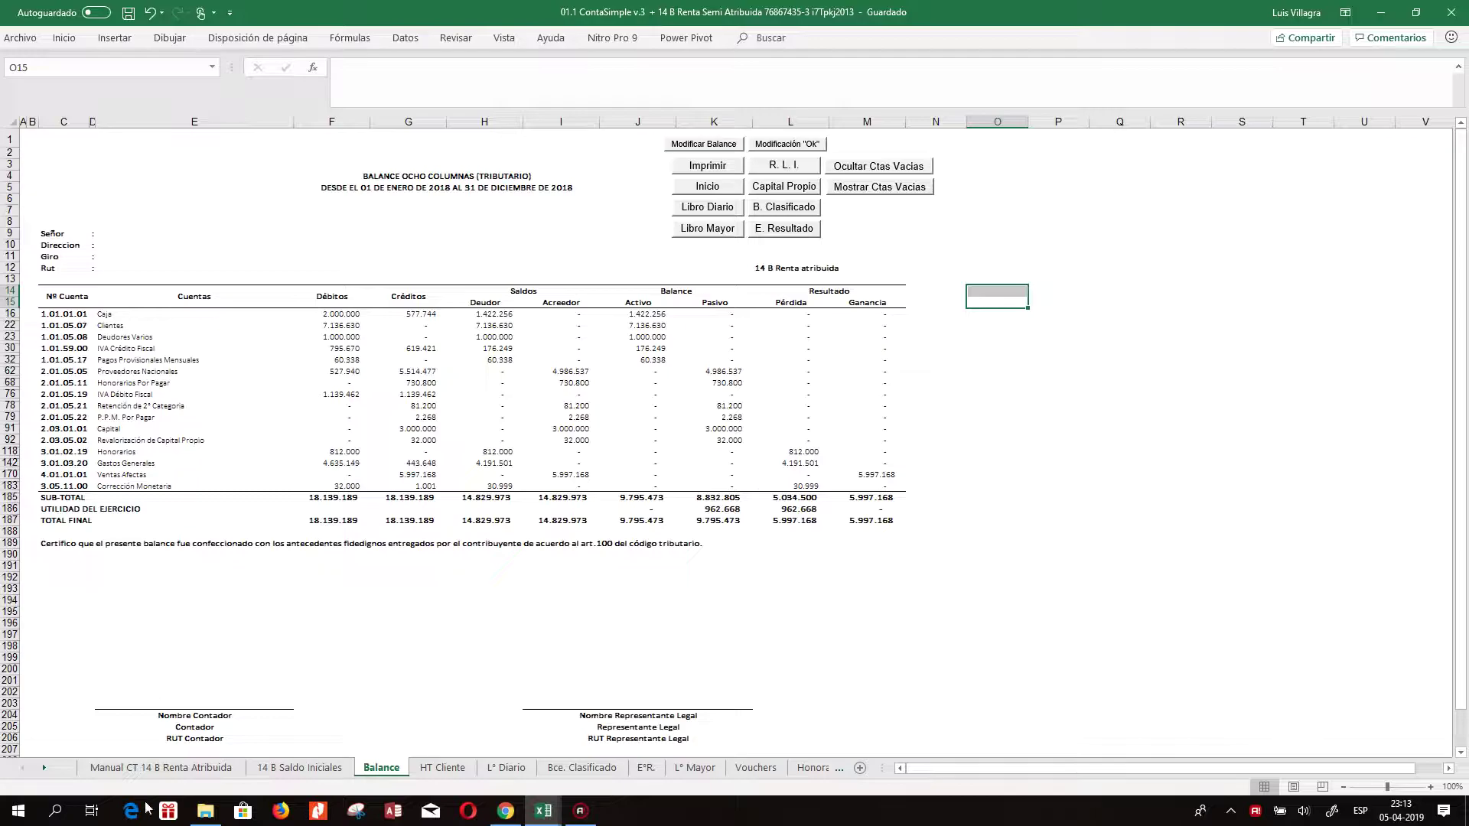
# - Go through the manual sheet to 14 B Saldo Iniciales and review the workbook's full list of sheets
pyautogui.click(156, 771)
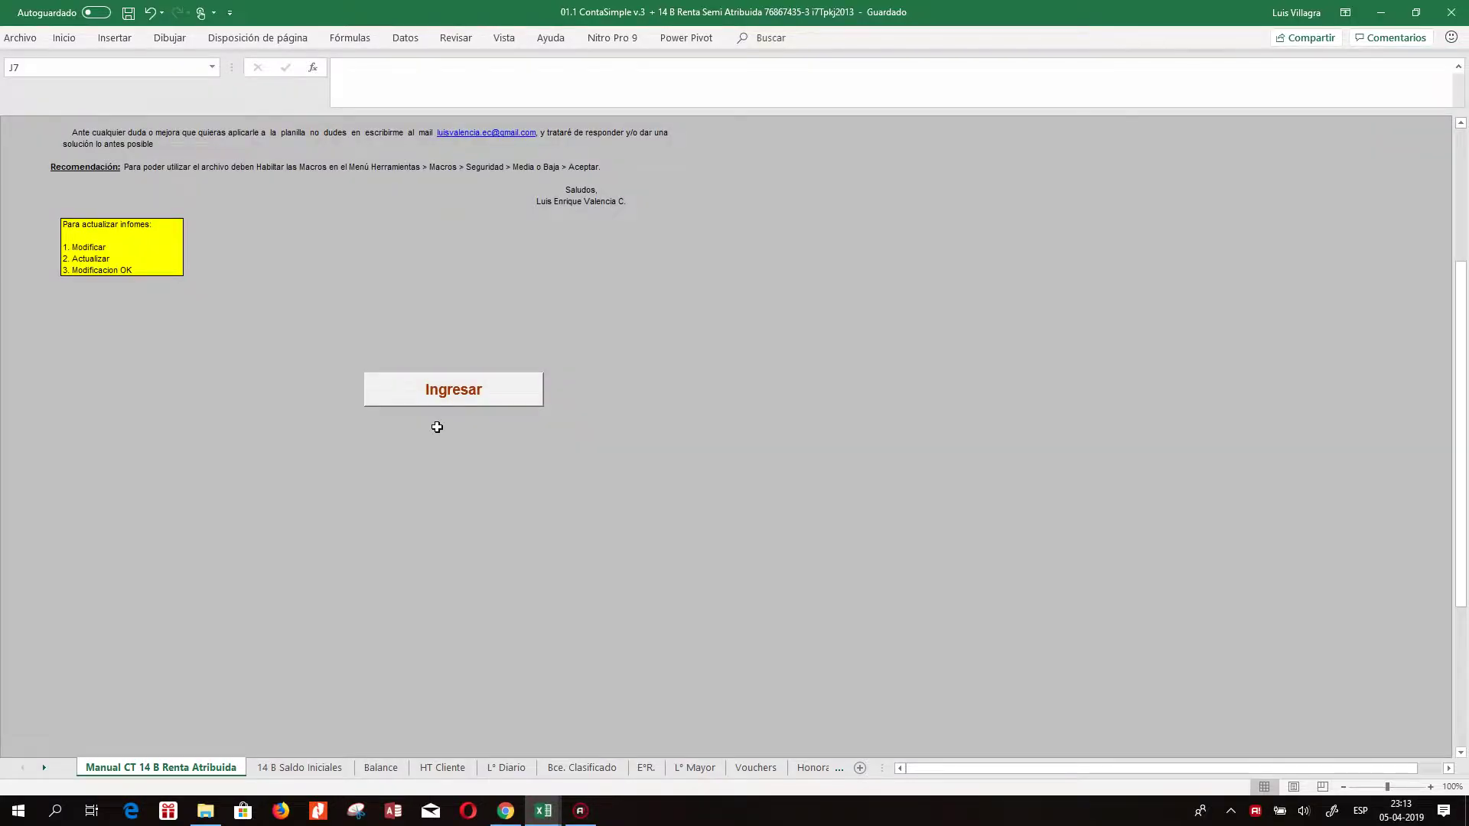
pyautogui.click(417, 392)
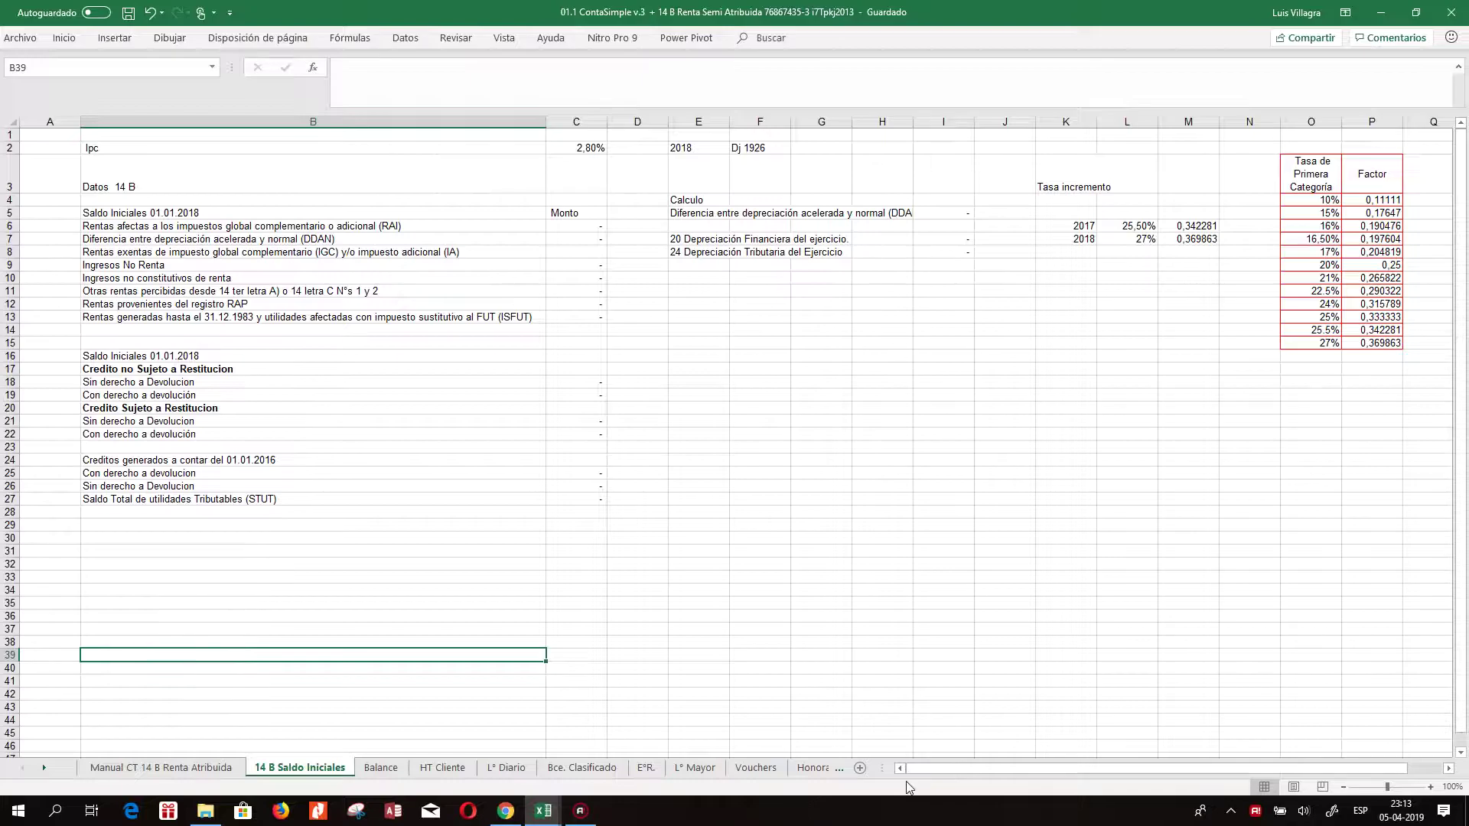
pyautogui.rightClick(52, 769)
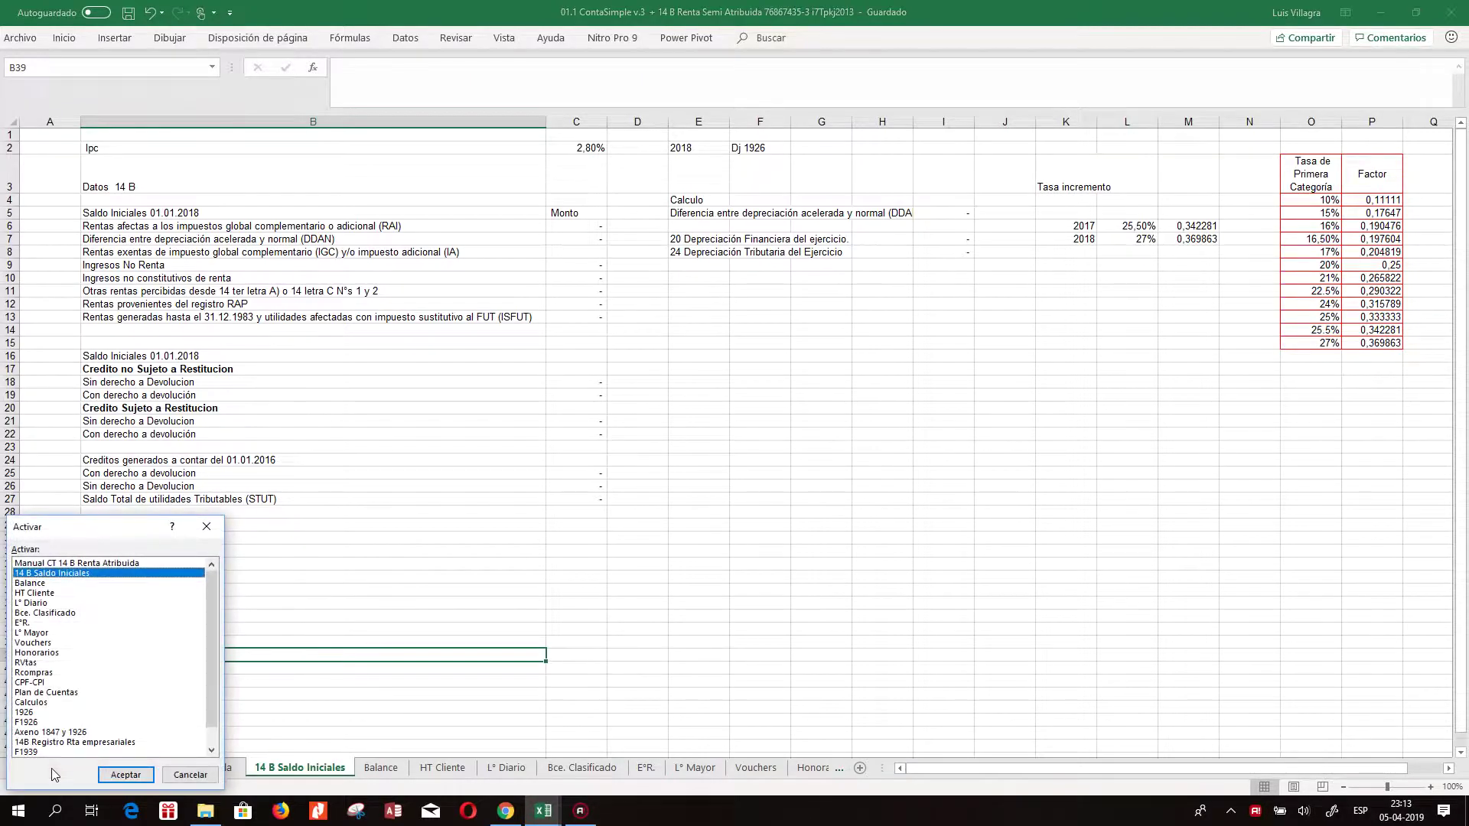
pyautogui.moveTo(205, 673); pyautogui.dragTo(205, 683)
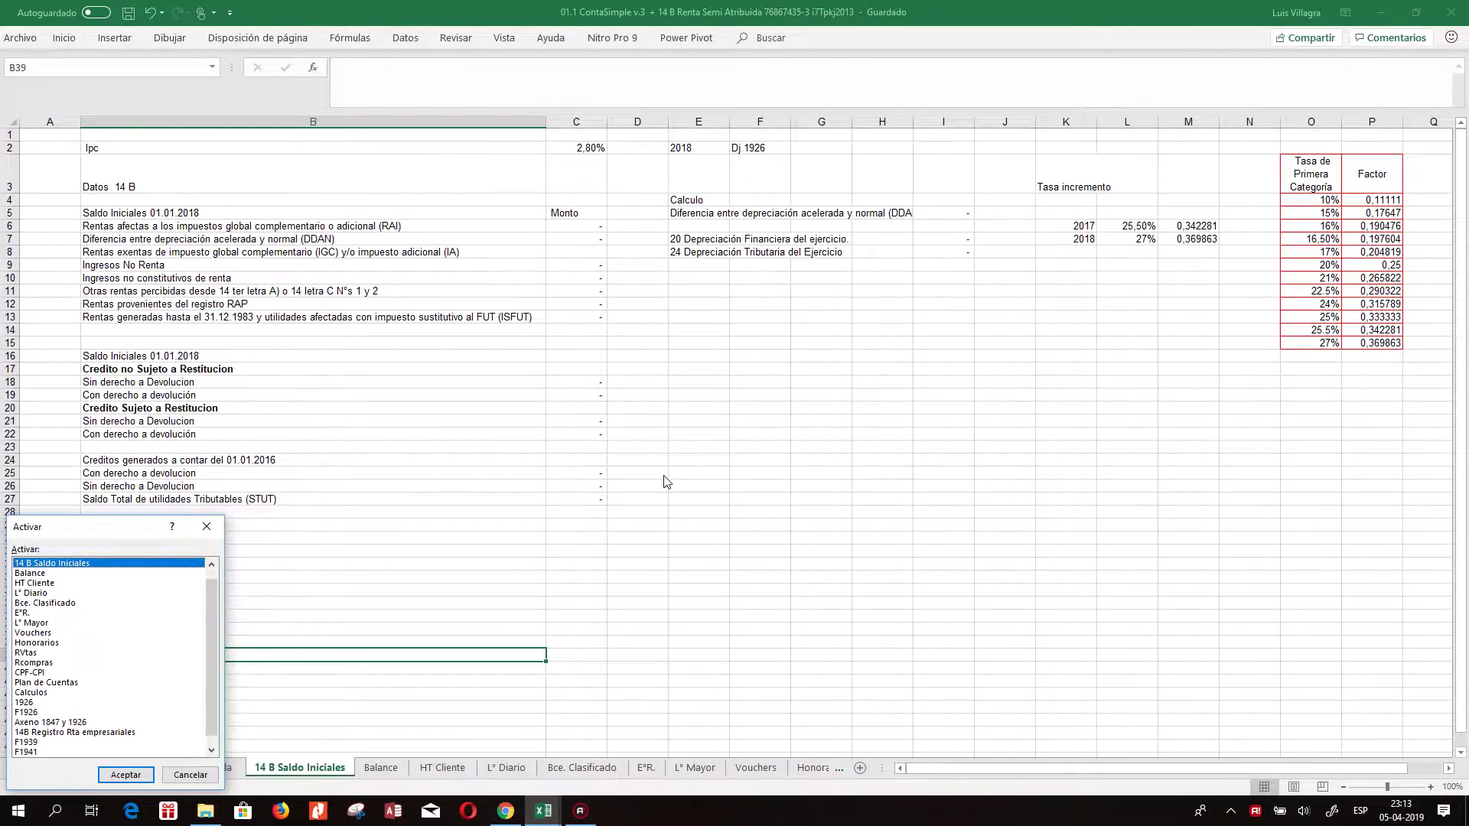
pyautogui.press('Escape')
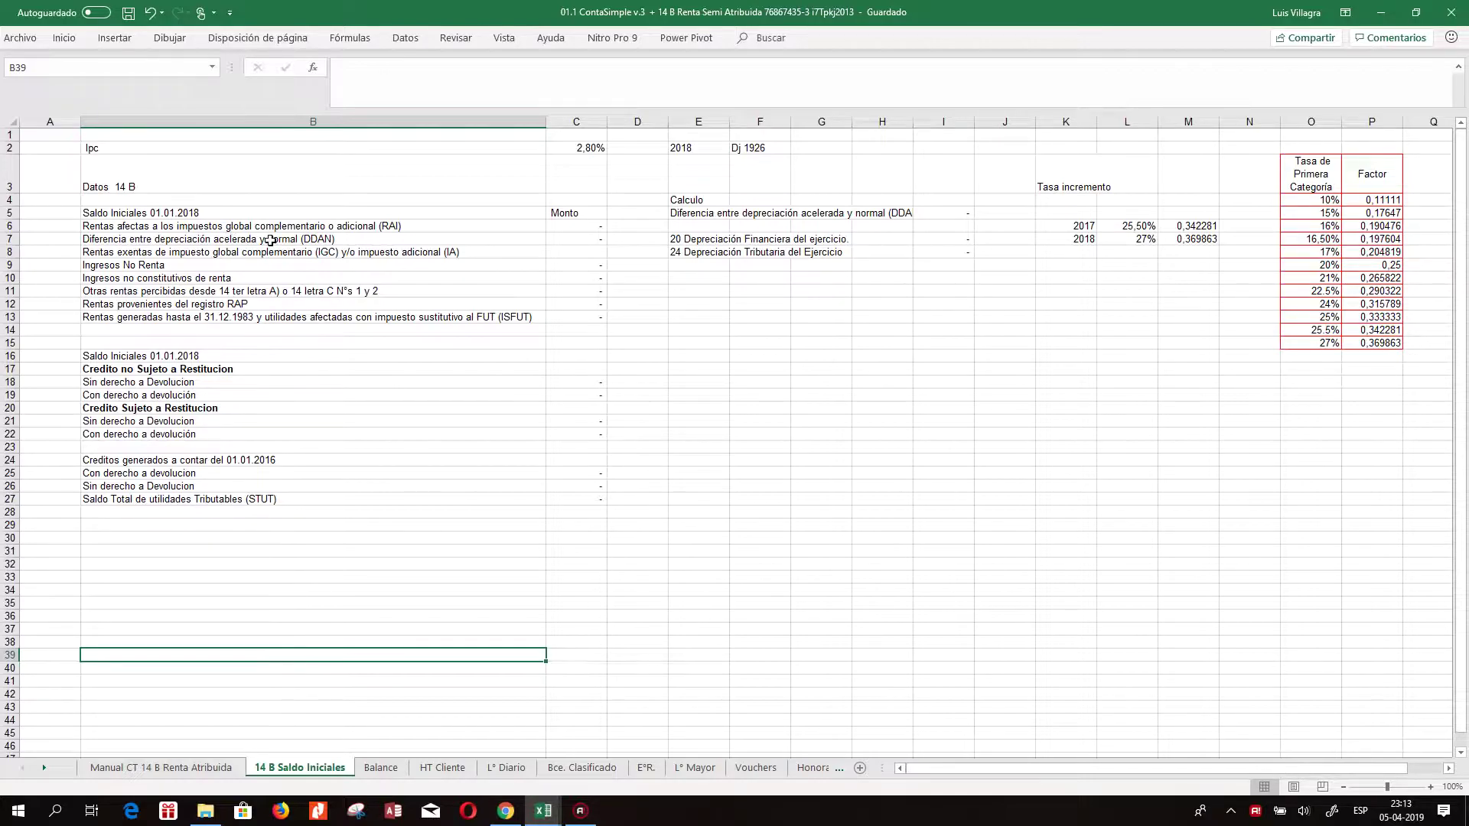
# - Examine the opening income balance rows dated 01.01.2018 on the 14 B Saldo Iniciales sheet, from Ingresos No Renta to ISFUT
pyautogui.click(167, 265)
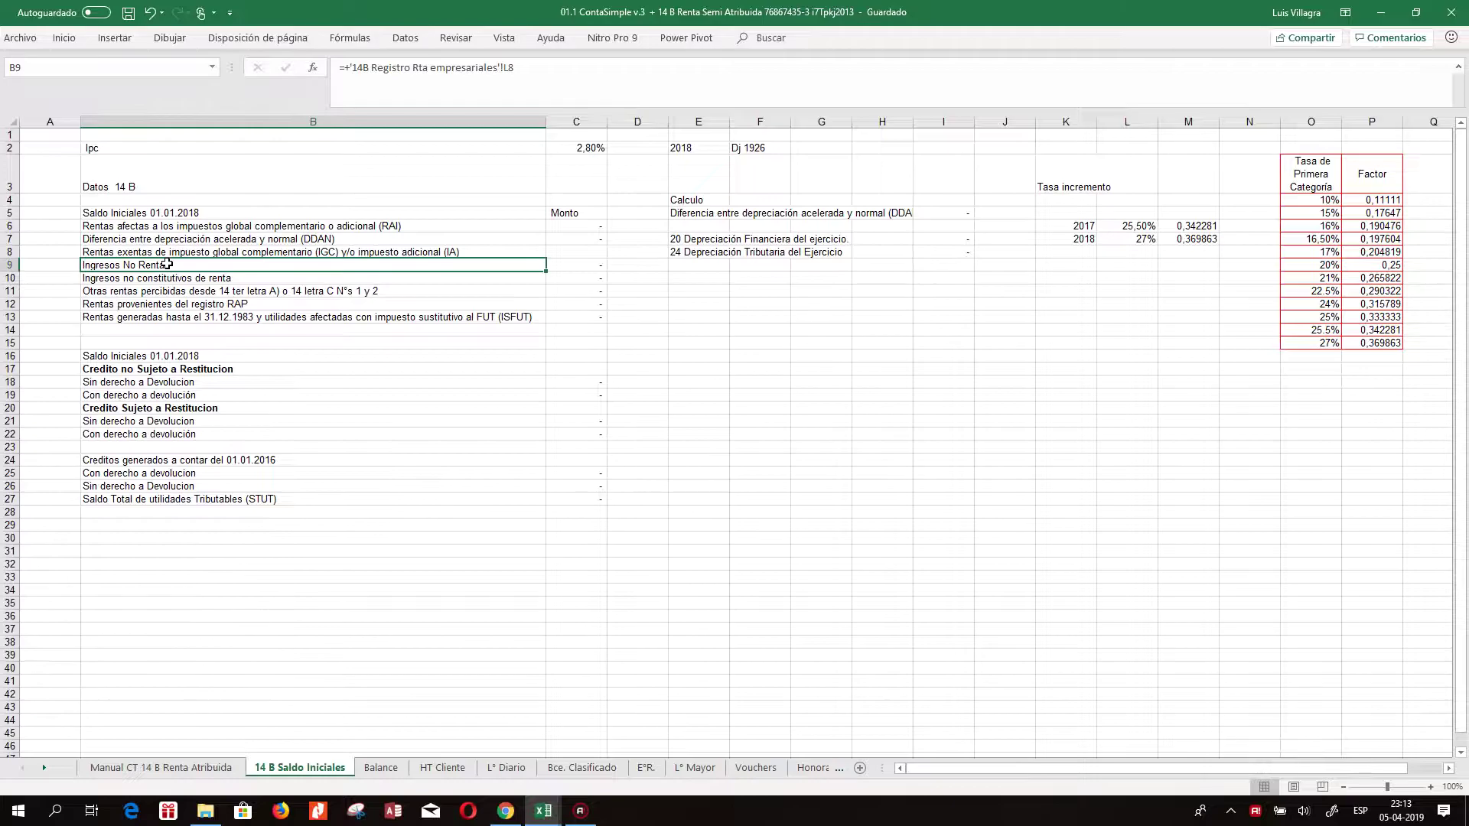
pyautogui.click(169, 278)
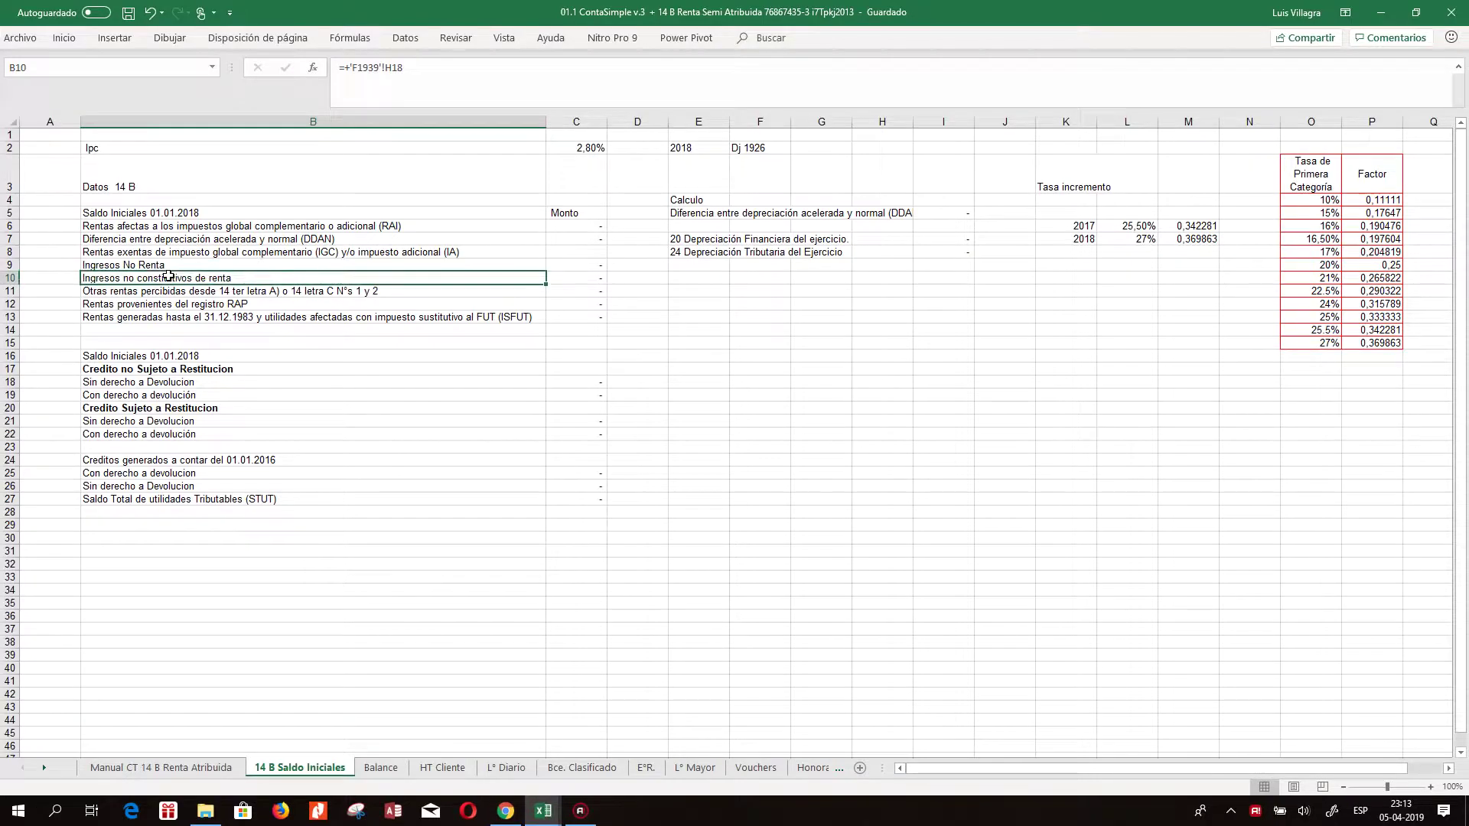
pyautogui.click(228, 305)
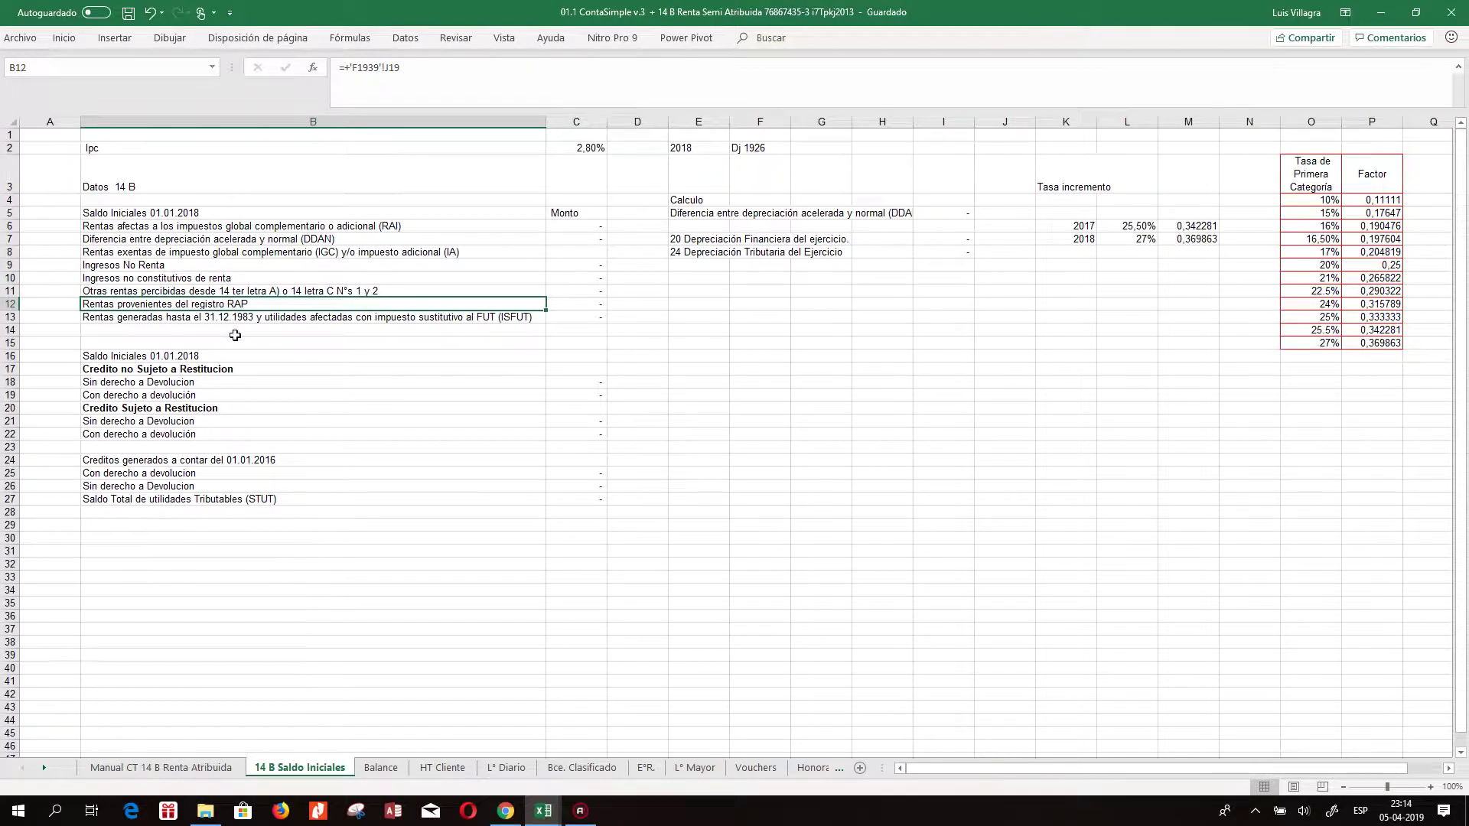
pyautogui.click(211, 319)
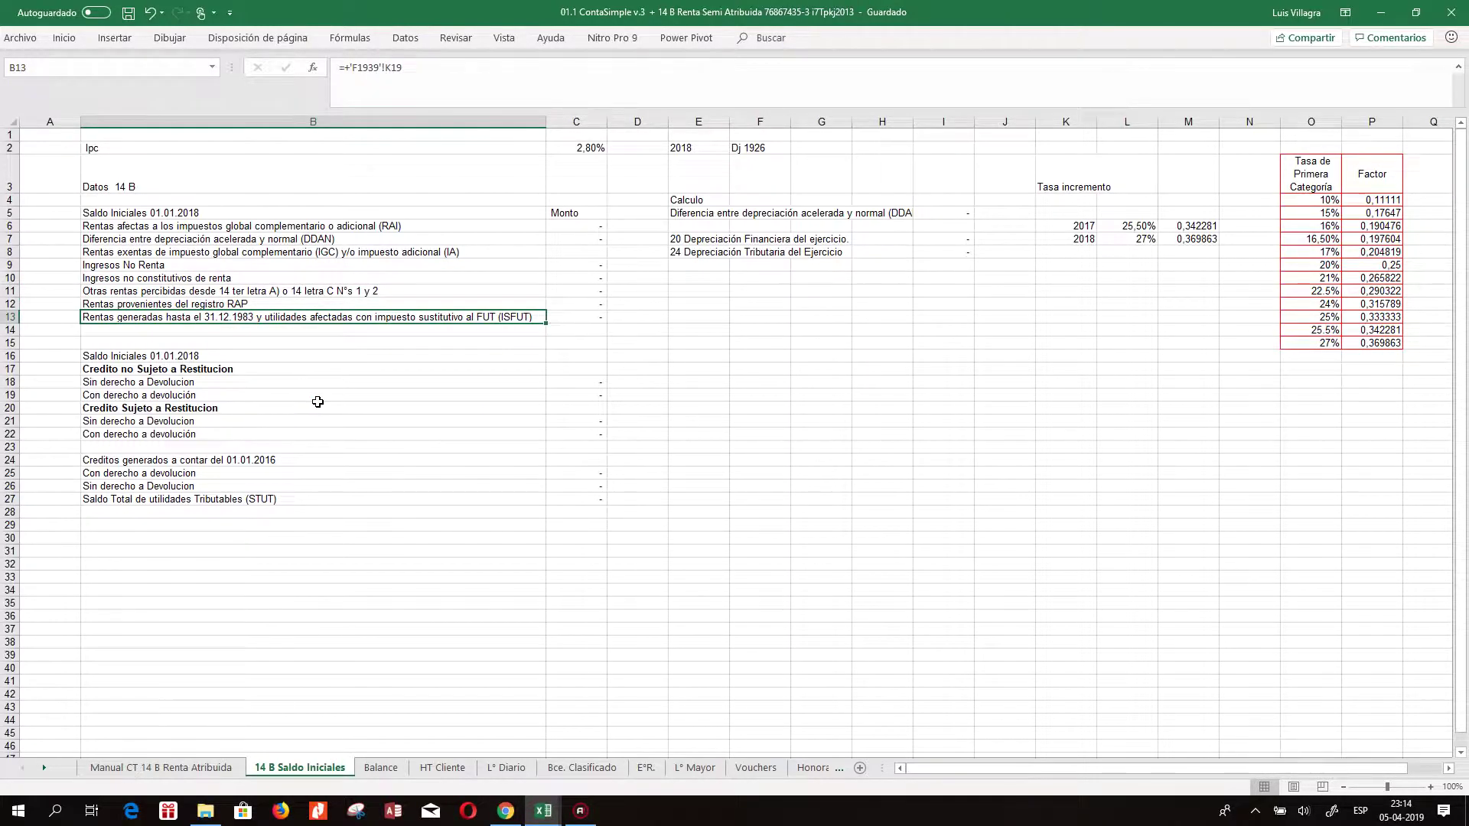
# - Examine the opening credit rows, covering credits subject and not subject to restitution and those generated from 01.01.2016
pyautogui.click(202, 356)
pyautogui.click(298, 382)
pyautogui.click(272, 356)
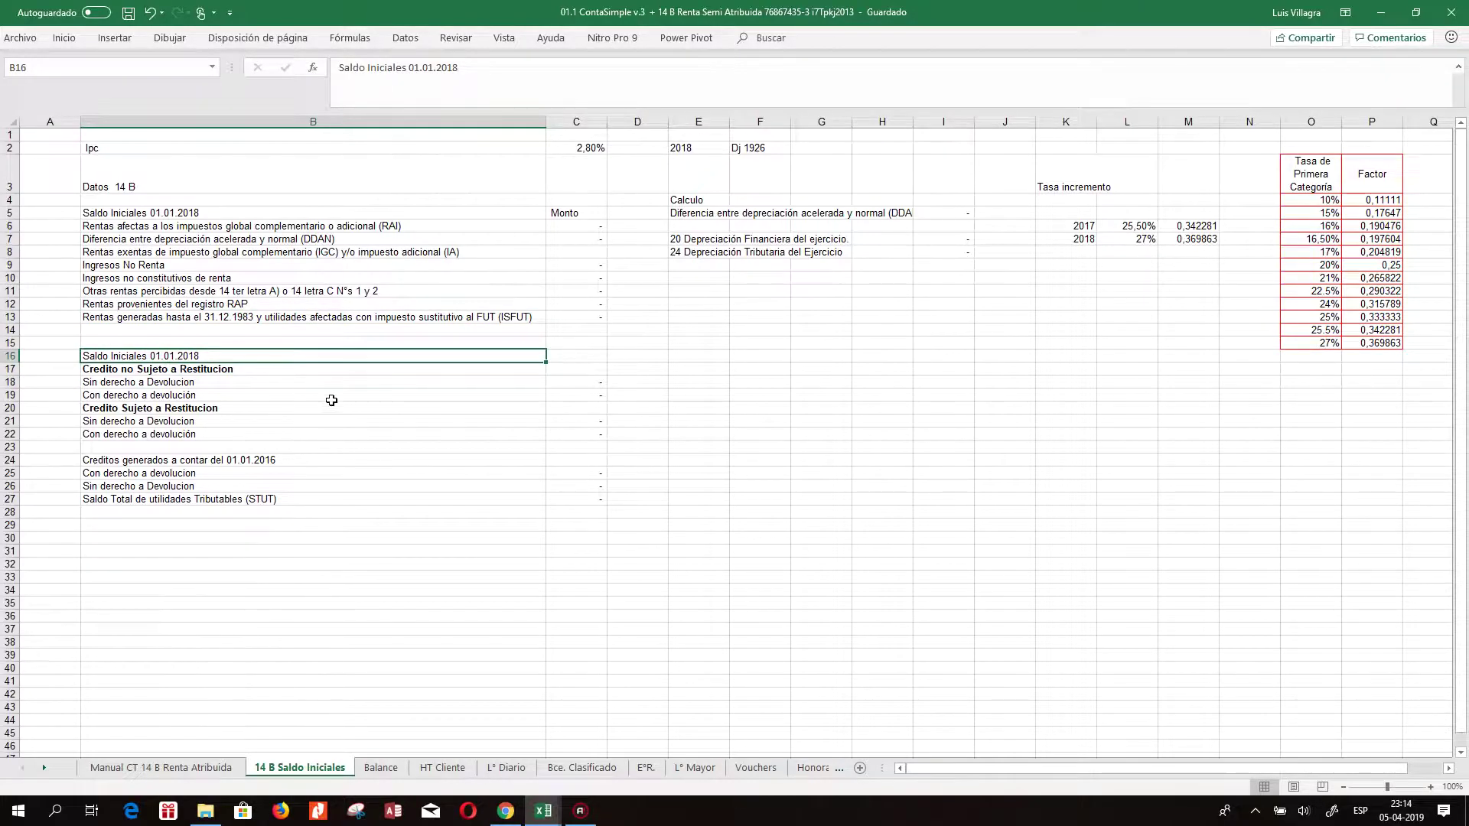
pyautogui.click(238, 374)
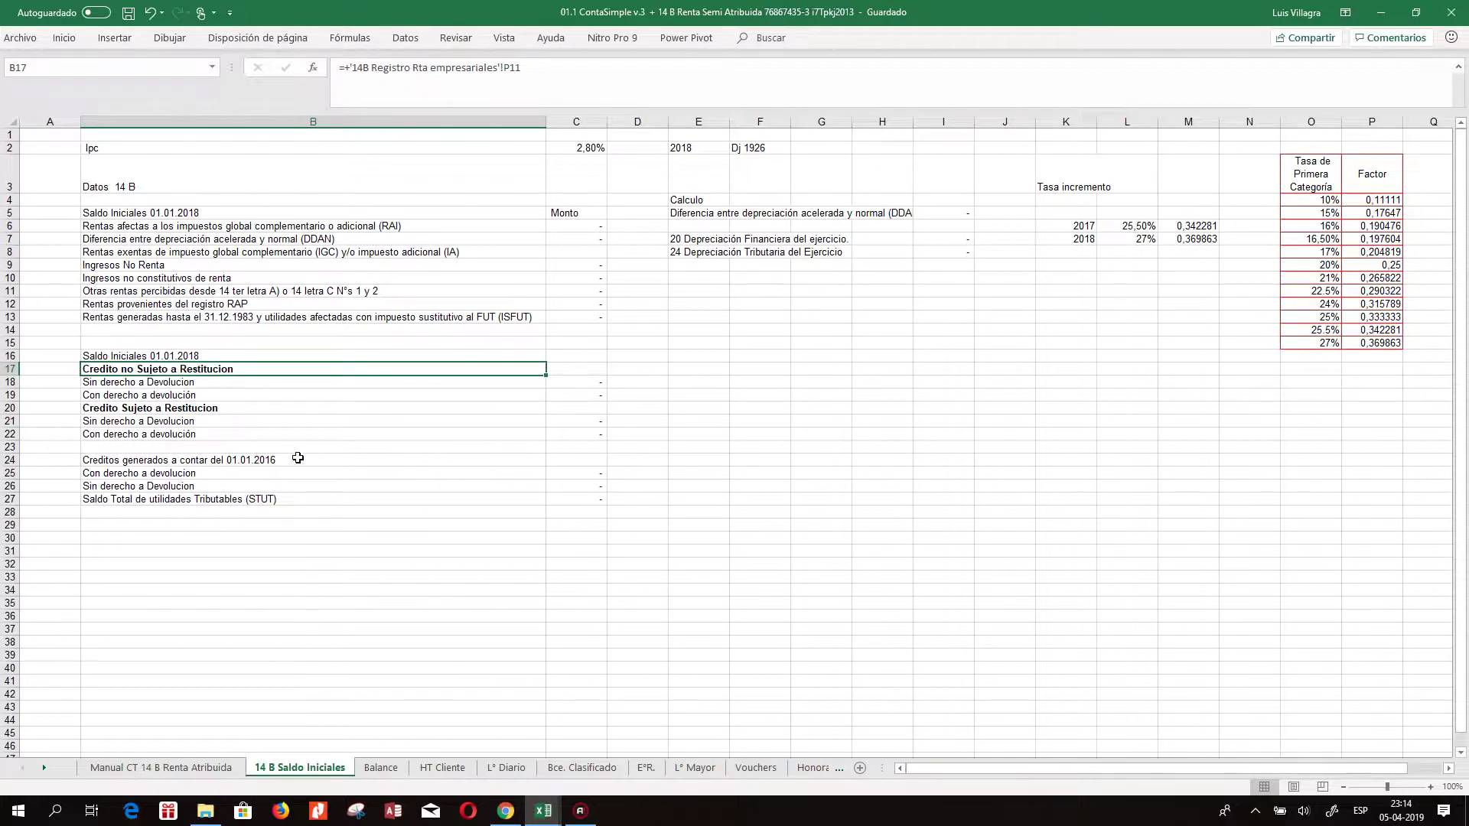
pyautogui.click(193, 410)
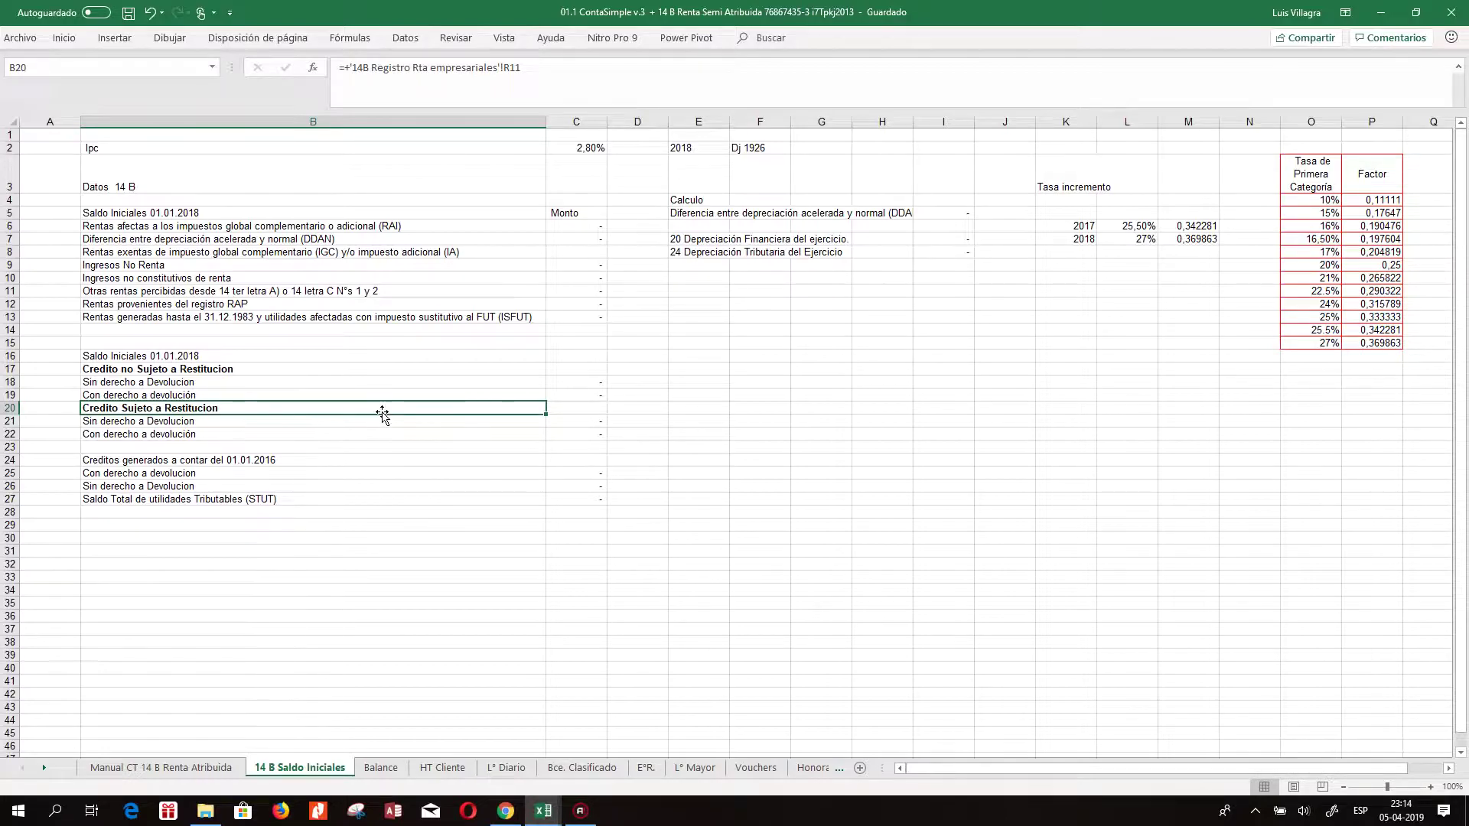
pyautogui.click(327, 459)
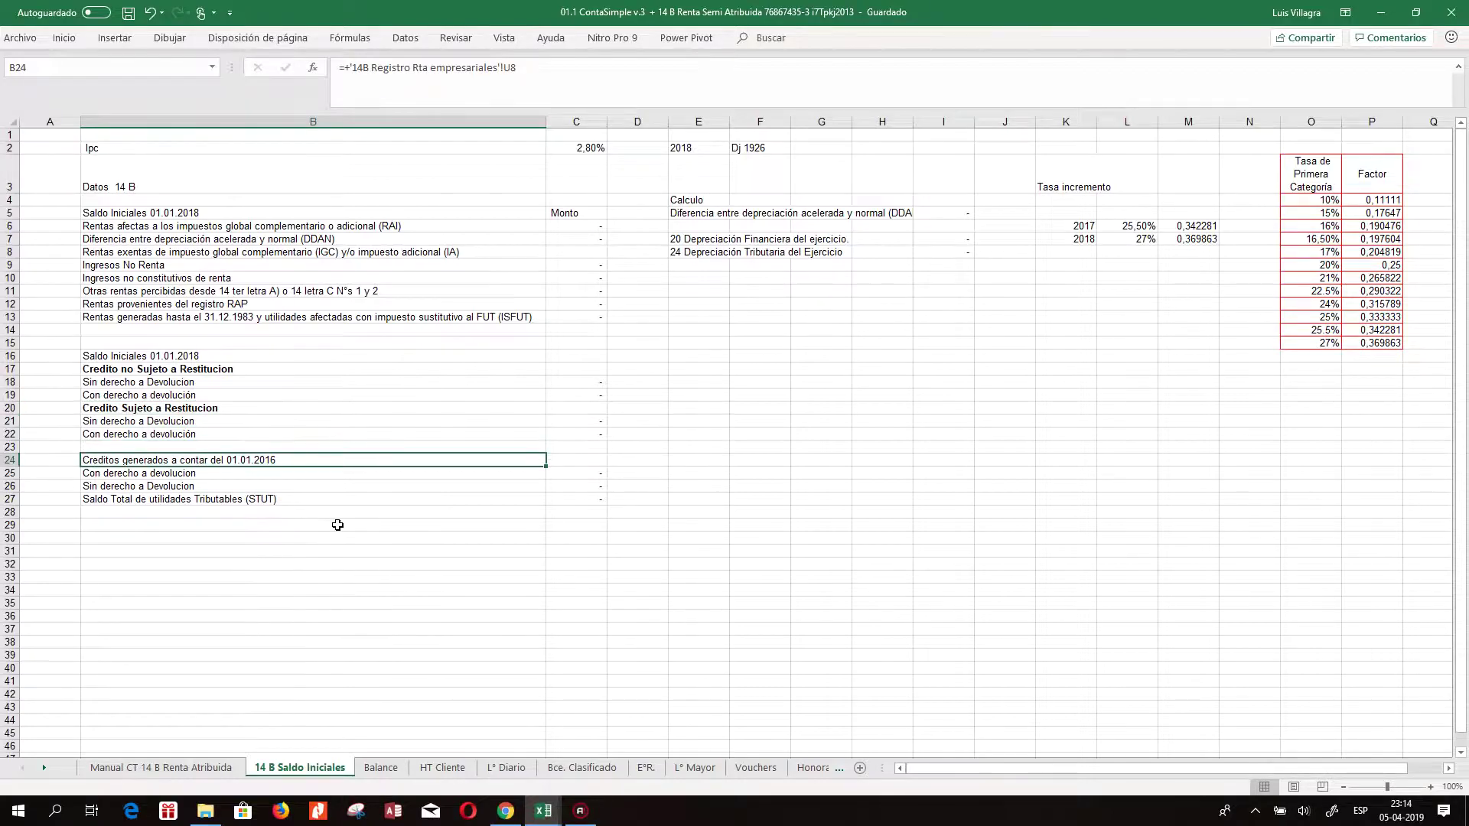
pyautogui.click(325, 473)
pyautogui.click(298, 461)
pyautogui.click(322, 474)
pyautogui.click(322, 485)
# - Examine the Ipc rate, the Dj 1926 heading and the financial and tax depreciation calculation rows
pyautogui.click(688, 148)
pyautogui.click(615, 147)
pyautogui.click(581, 148)
pyautogui.click(696, 169)
pyautogui.click(749, 147)
pyautogui.click(692, 200)
pyautogui.click(698, 226)
pyautogui.click(908, 238)
pyautogui.click(945, 237)
pyautogui.click(683, 238)
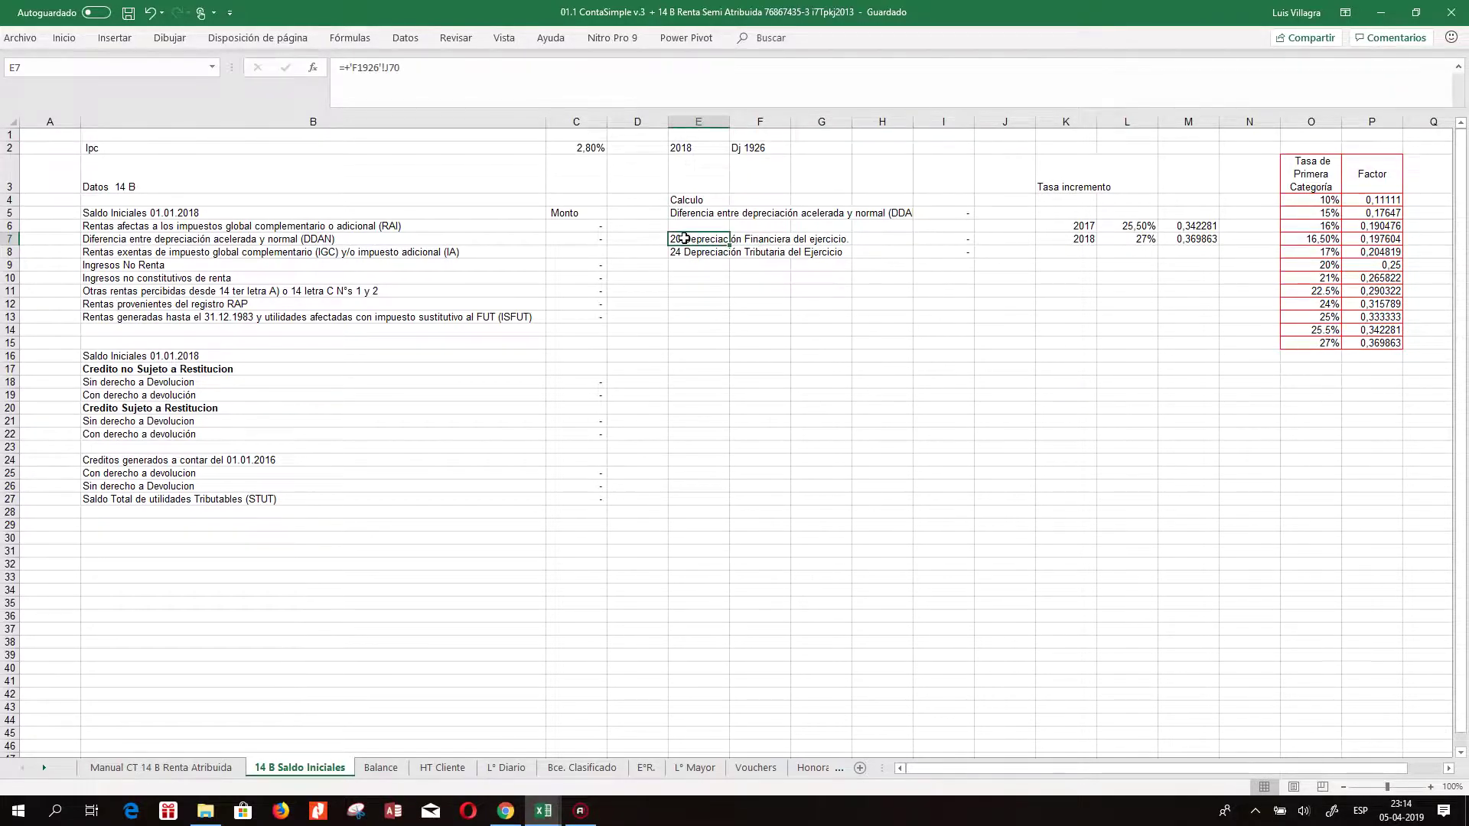
pyautogui.click(697, 251)
# - Inspect the Tasa incremento rates and factors for 2017 and 2018
pyautogui.click(1072, 182)
pyautogui.click(1140, 225)
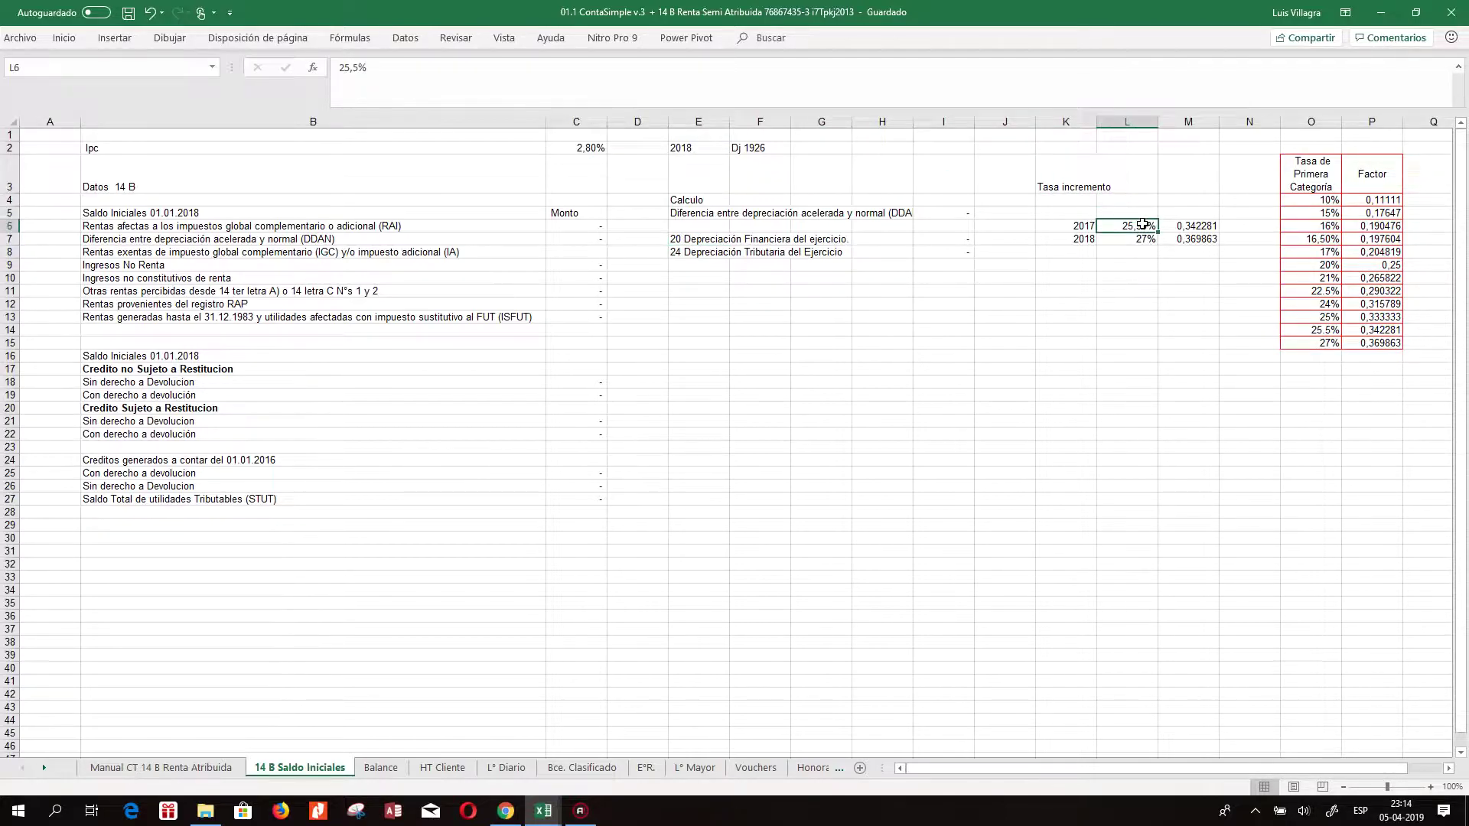
pyautogui.click(1202, 225)
pyautogui.click(1139, 238)
pyautogui.click(1140, 225)
pyautogui.click(1203, 226)
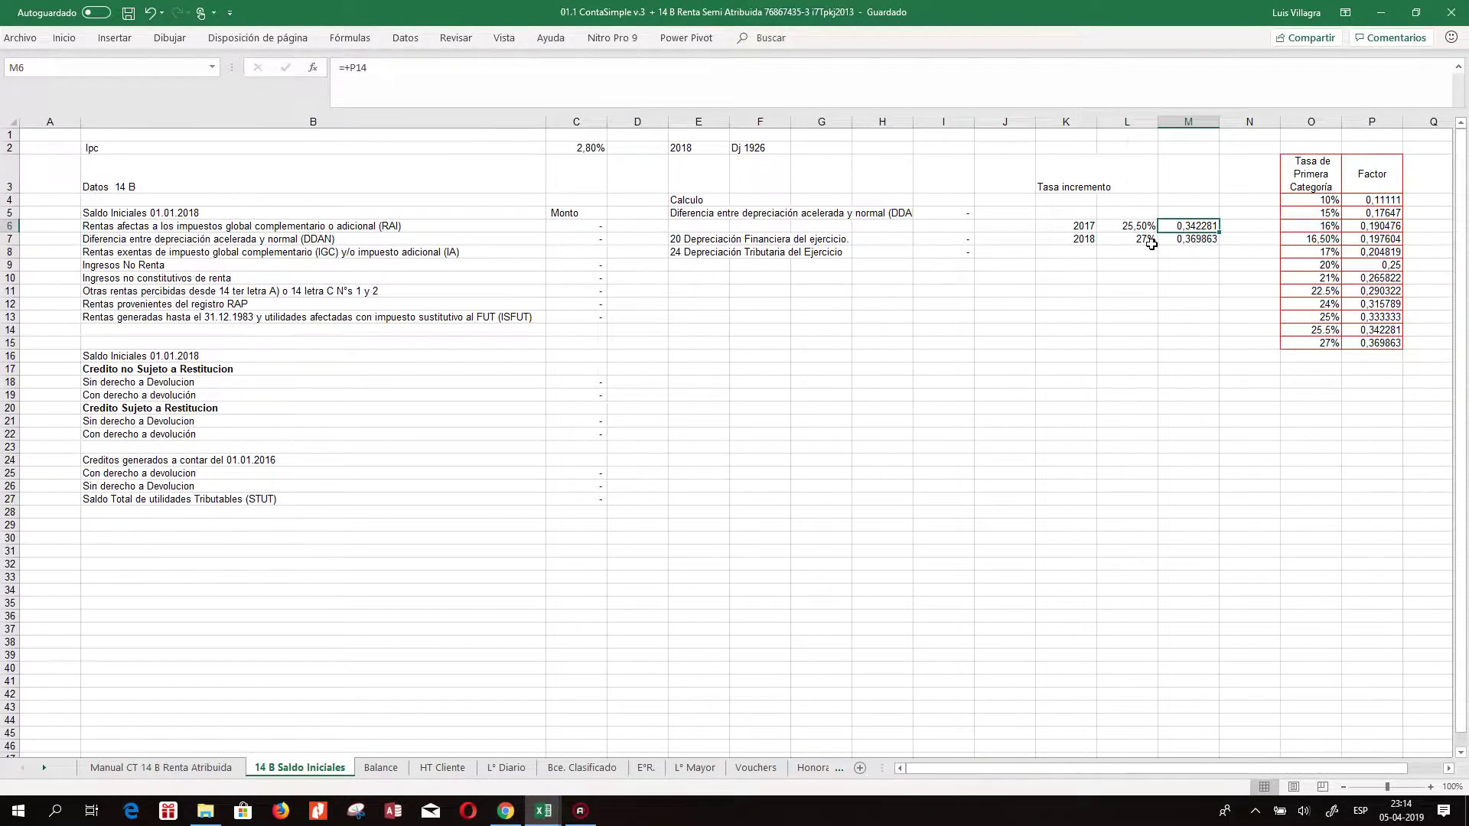
pyautogui.click(1078, 240)
pyautogui.click(1141, 241)
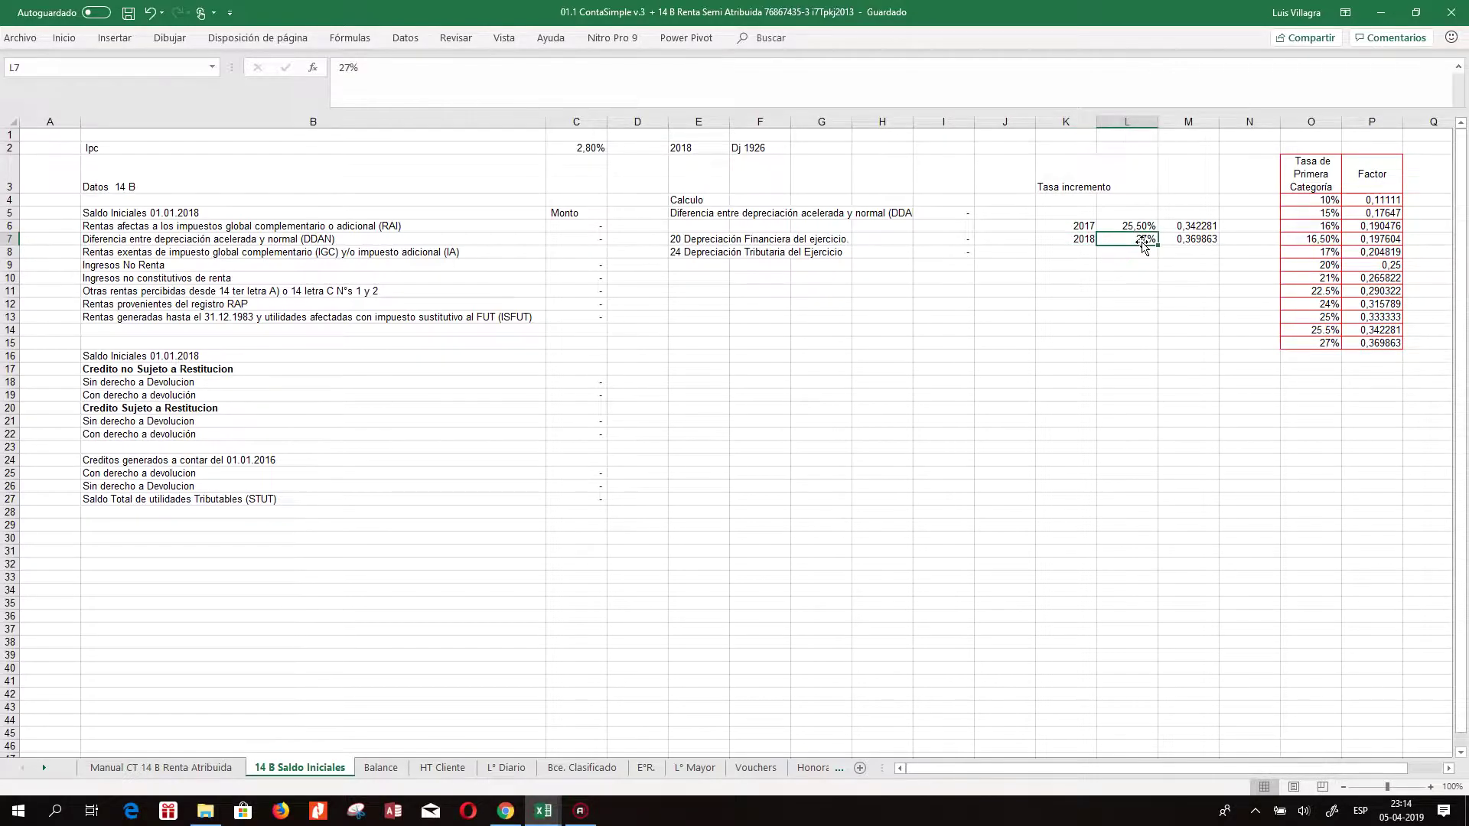
pyautogui.click(1195, 245)
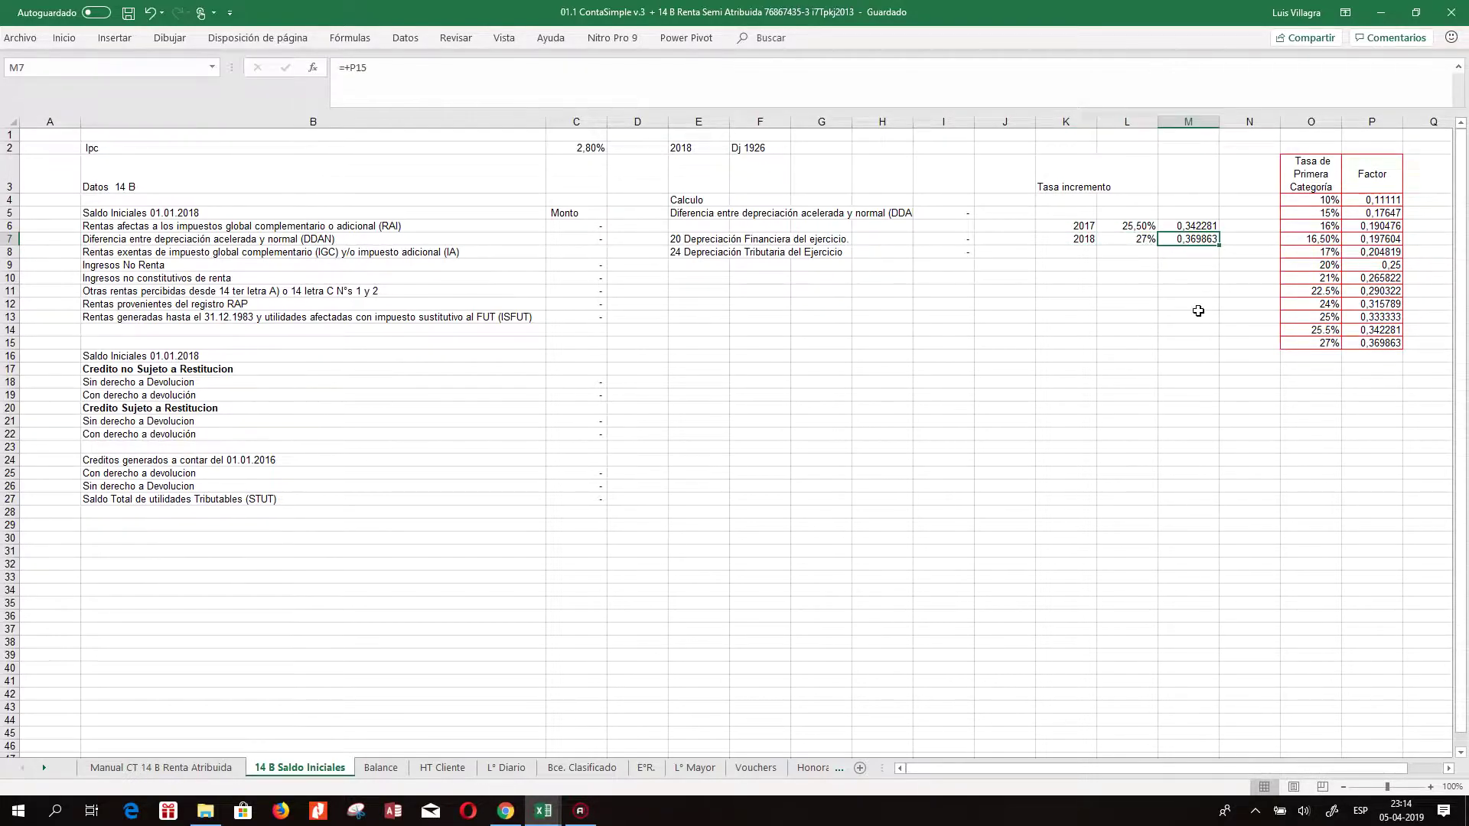
# - View the eight-column tax balance on the Balance sheet
pyautogui.click(381, 768)
pyautogui.click(310, 216)
pyautogui.click(989, 223)
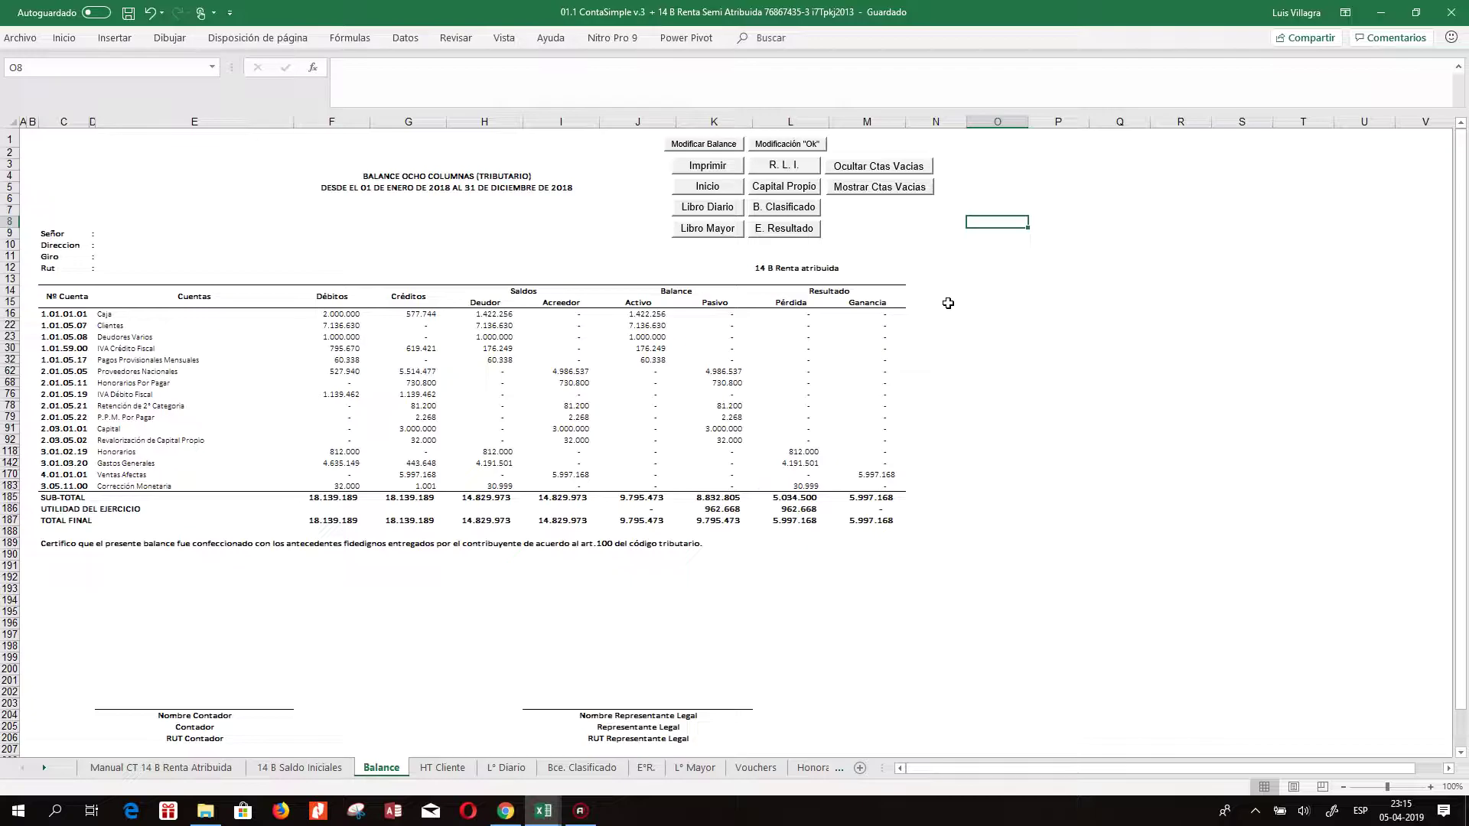
# - In the L° Diario journal, set the folio of the second Aporte de capital row (A14) to 1
pyautogui.click(449, 770)
pyautogui.click(401, 773)
pyautogui.click(461, 774)
pyautogui.click(501, 774)
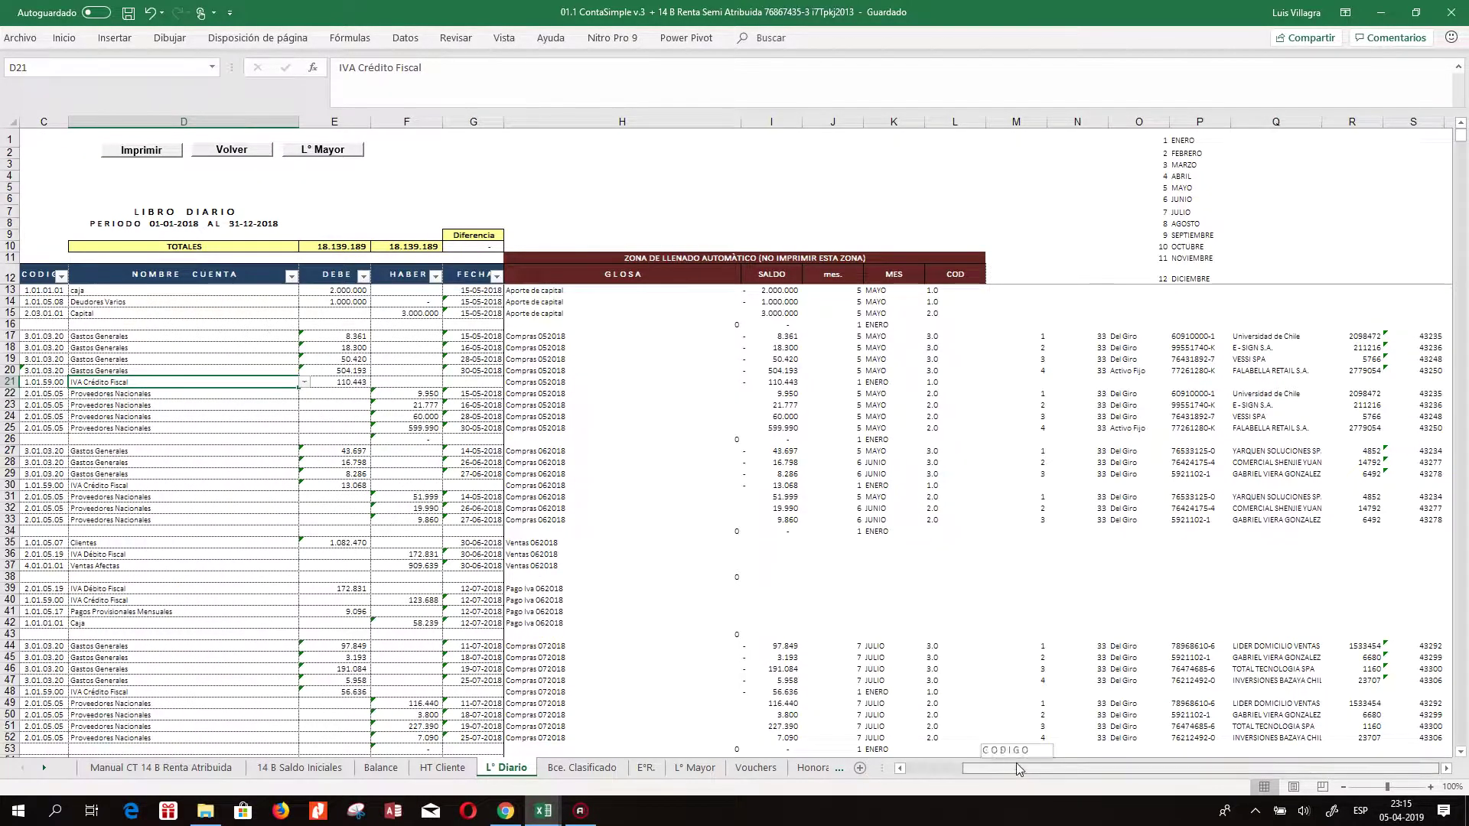
pyautogui.moveTo(1016, 763); pyautogui.dragTo(931, 769)
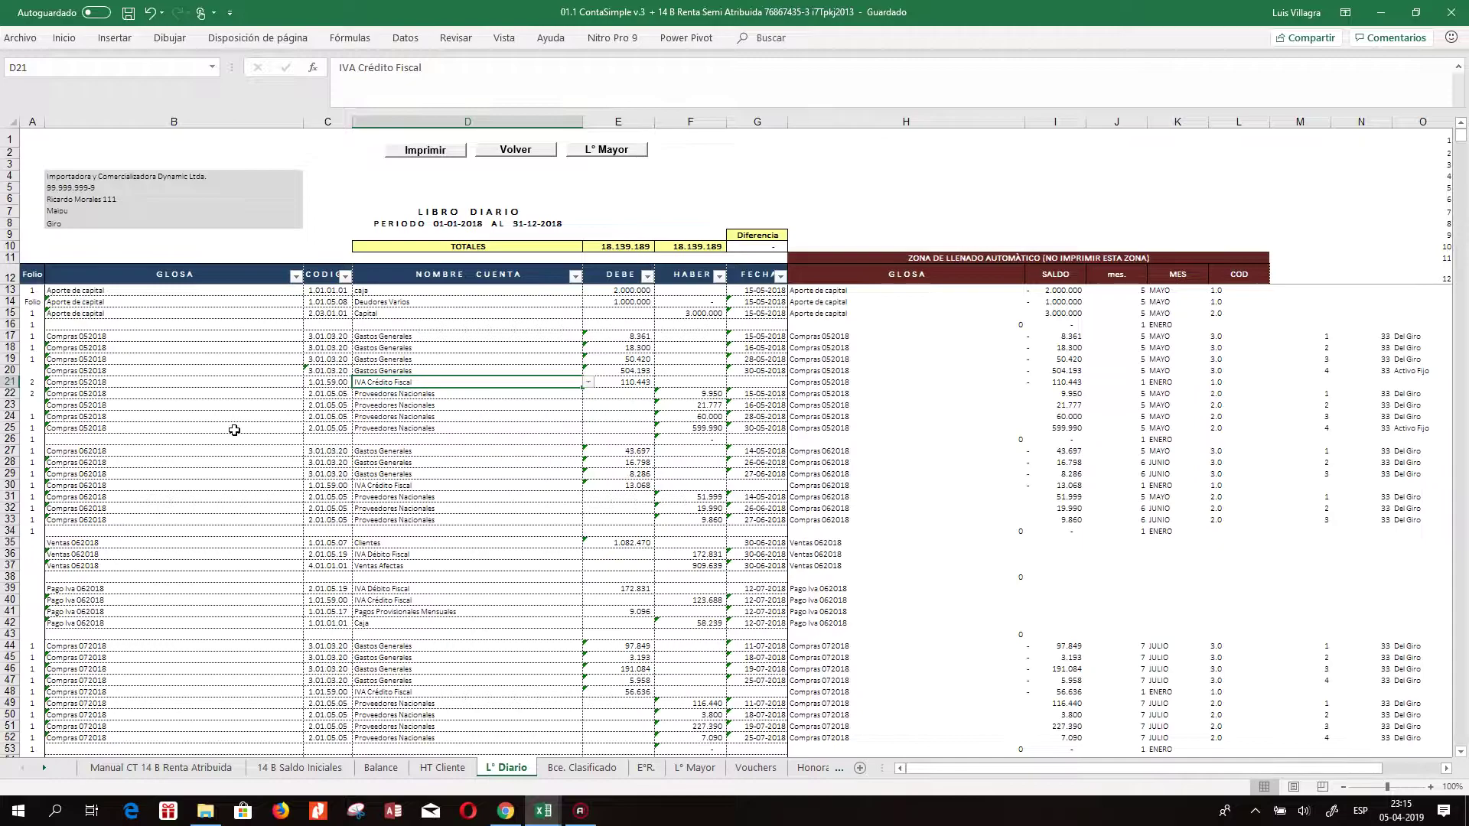
pyautogui.click(30, 303)
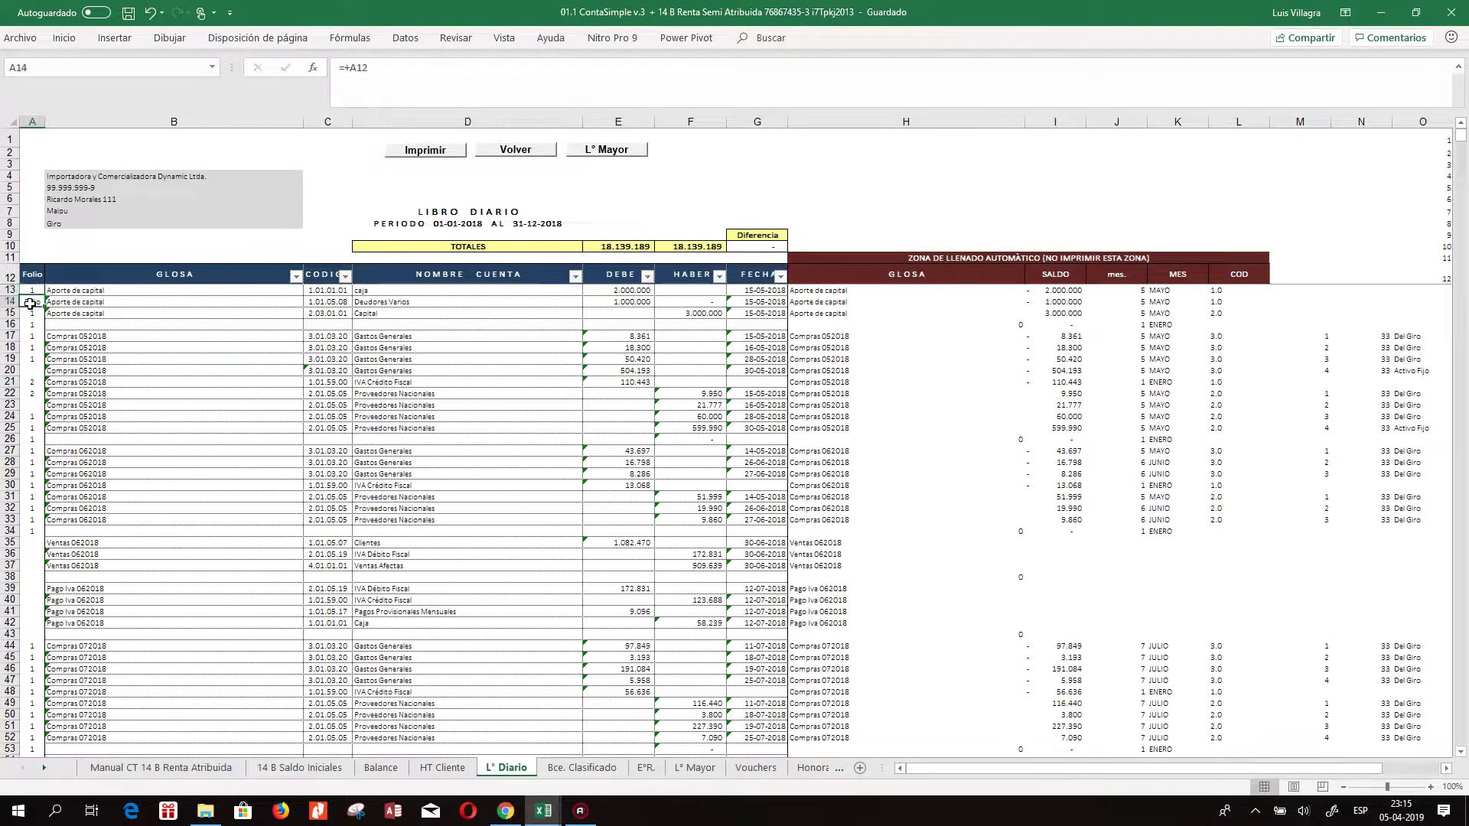
pyautogui.write('1')
pyautogui.press('Return')
# - Assign folio 2 to the Compras 052018 entry starting at A17 and clear the folio on blank rows 16 and 26
pyautogui.press('Down')
pyautogui.press('Down')
pyautogui.write('2')
pyautogui.press('Return')
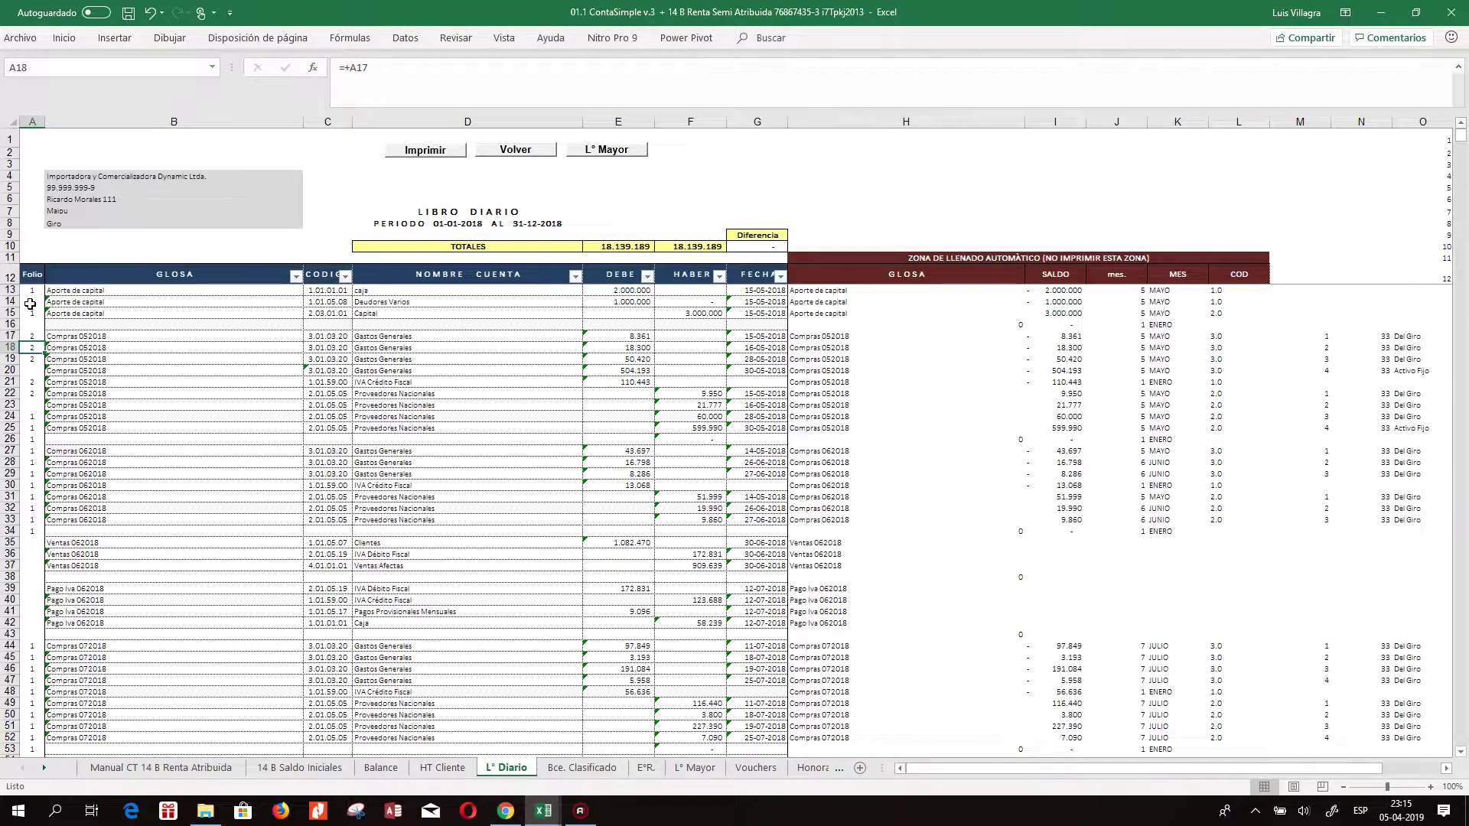
pyautogui.press('Down')
pyautogui.press('Down')
pyautogui.write('2')
pyautogui.press('Return')
pyautogui.press('Down')
pyautogui.press('Down')
pyautogui.write('2')
pyautogui.press('Return')
pyautogui.press('Down')
pyautogui.press('Down')
pyautogui.press('Delete')
# - Set folio 3 for the Compras 062018 entry starting at A27 and clear the folio on blank row 34
pyautogui.press('Down')
pyautogui.write('3')
pyautogui.press('Return')
pyautogui.press('Down')
pyautogui.press('Down')
pyautogui.press('Down')
pyautogui.press('Down')
pyautogui.press('Down')
pyautogui.press('Down')
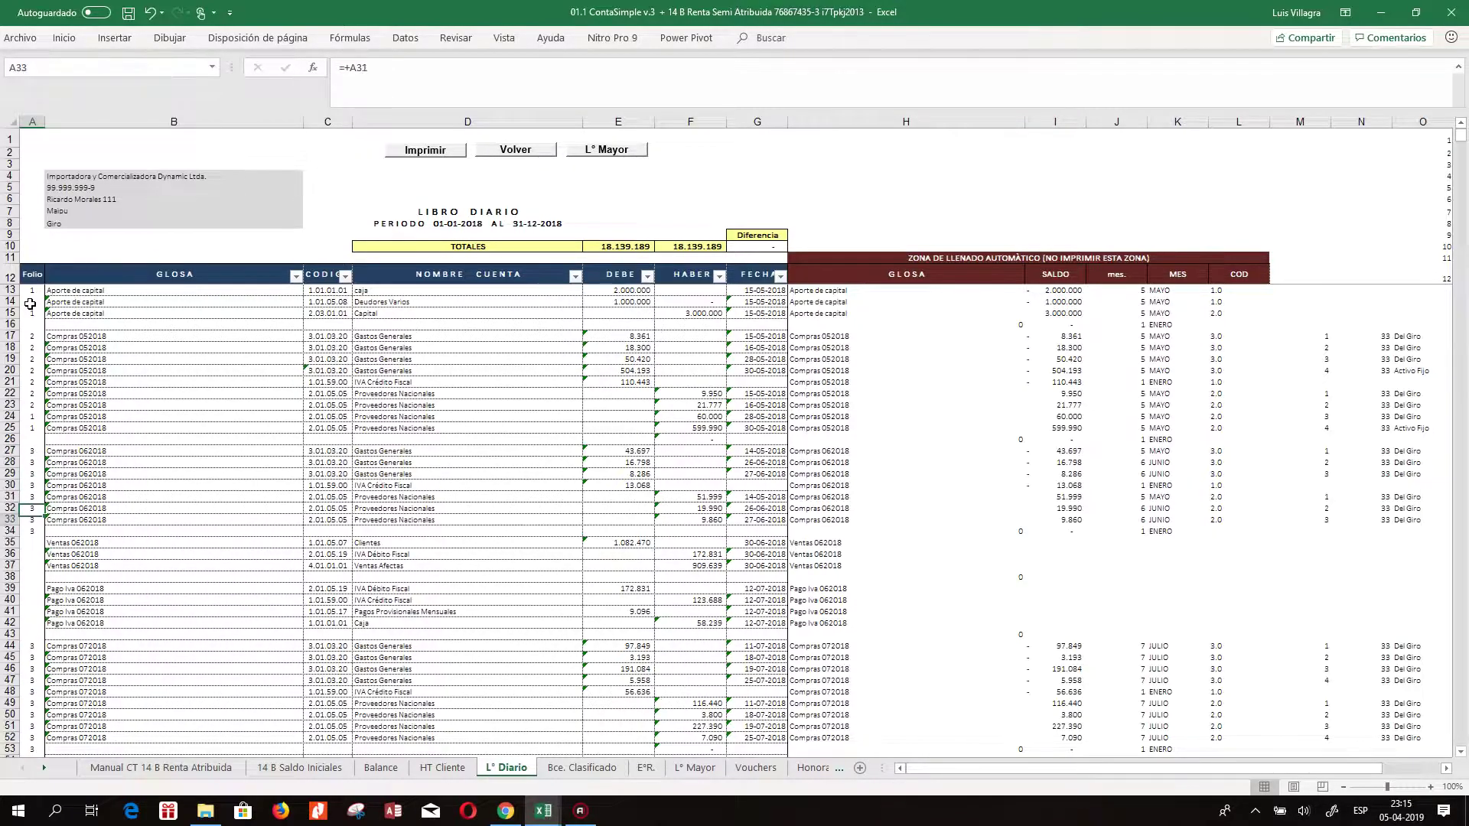
pyautogui.press('Delete')
# - Enter folio 4 on the three Ventas 062018 rows (A35:A37)
pyautogui.press('Down')
pyautogui.write('4')
pyautogui.press('Return')
pyautogui.write('4')
pyautogui.press('Return')
pyautogui.write('4')
pyautogui.press('Return')
pyautogui.press('Return')
pyautogui.press('Return')
# - Number the Pago Iva 062018 entry (A39:A42) as folio 5, with its lower rows referencing the cell above
pyautogui.write('5')
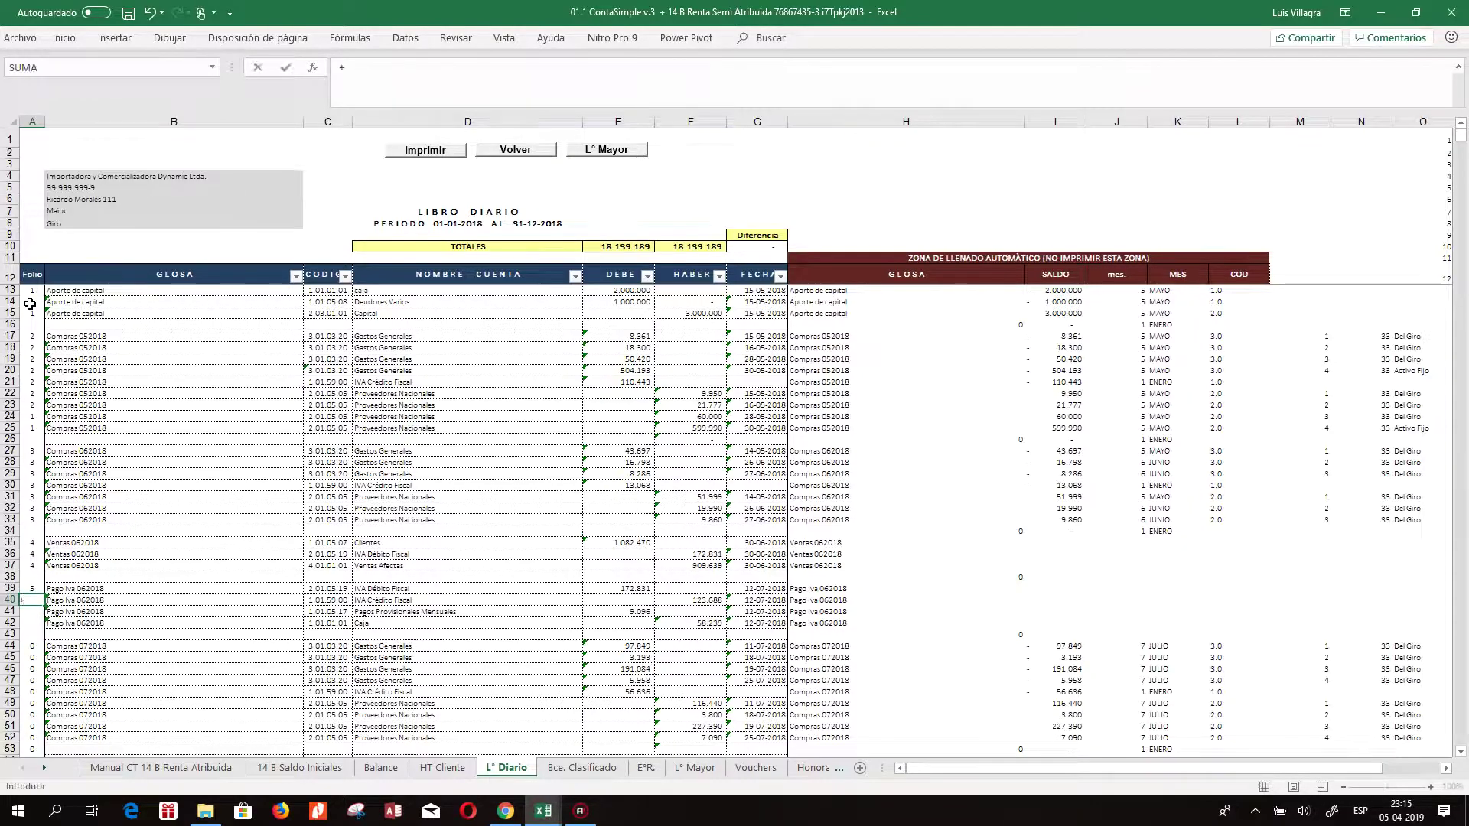
pyautogui.press('Return')
pyautogui.write('+')
pyautogui.press('Up')
pyautogui.press('Return')
pyautogui.write('+')
pyautogui.press('Up')
pyautogui.press('Return')
# - Set folio 6 for the Compras 072018 entry (A44:A52) and clear the folio on blank row 53
pyautogui.press('Return')
pyautogui.press('Return')
pyautogui.press('Return')
pyautogui.press('Return')
pyautogui.press('Return')
pyautogui.press('Return')
pyautogui.press('Return')
pyautogui.press('Return')
pyautogui.press('Return')
pyautogui.press('Return')
pyautogui.press('Return')
pyautogui.press('Return')
pyautogui.press('Return')
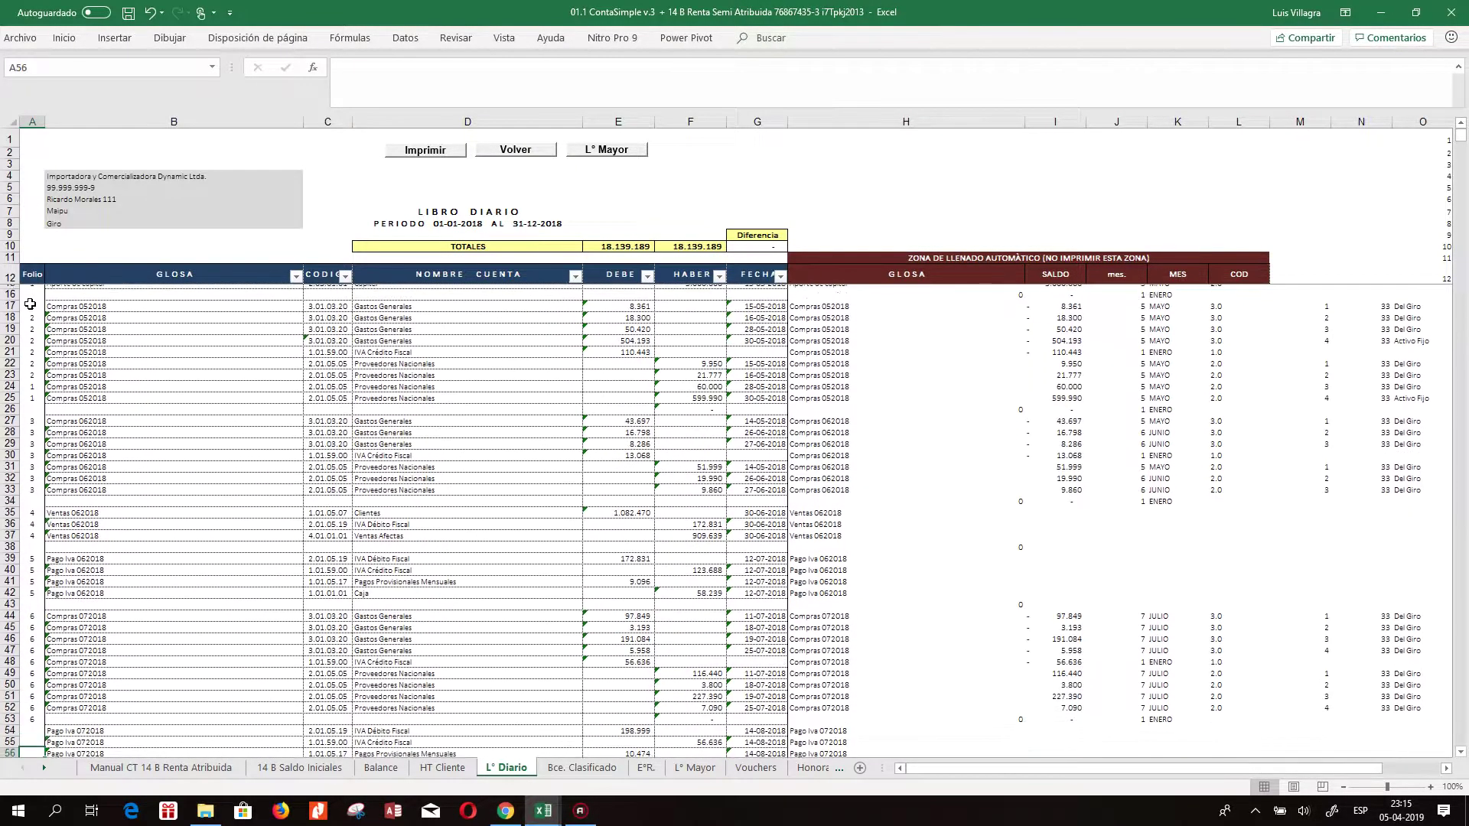
pyautogui.press('Up')
pyautogui.press('Up')
pyautogui.press('Up')
pyautogui.press('Down')
# - Assign folio 7 to the Pago Iva 072018 entry (A54:A57)
pyautogui.write('7')
pyautogui.press('Return')
pyautogui.press('Return')
pyautogui.press('Return')
pyautogui.press('Return')
pyautogui.press('Return')
pyautogui.press('Return')
pyautogui.press('Return')
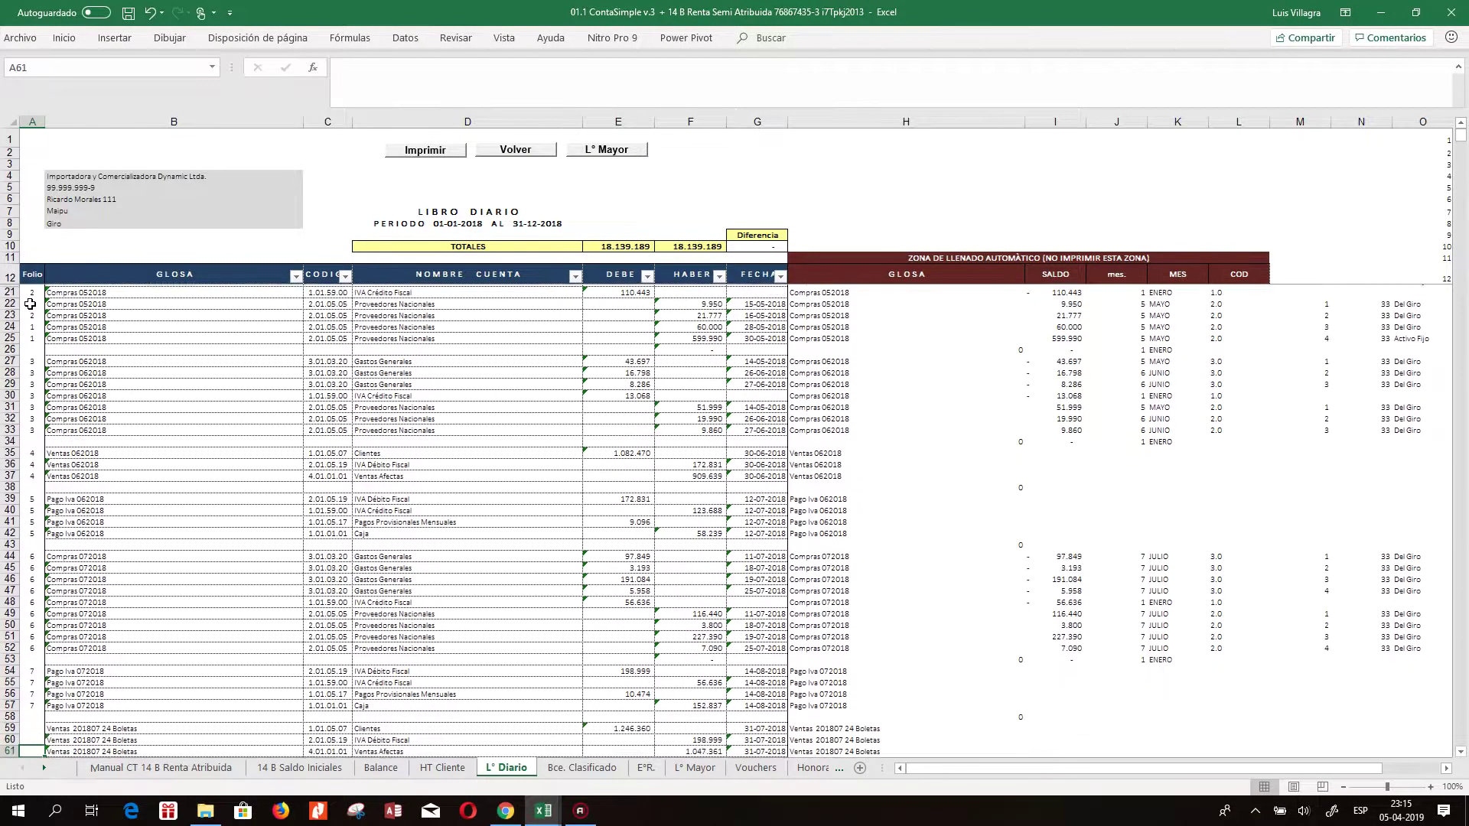
# - Enter folio 8 on the three Ventas 201807 24 Boletas rows (A59:A61)
pyautogui.write('8')
pyautogui.press('Return')
pyautogui.write('8')
pyautogui.press('Return')
pyautogui.write('8')
pyautogui.press('Return')
pyautogui.press('Return')
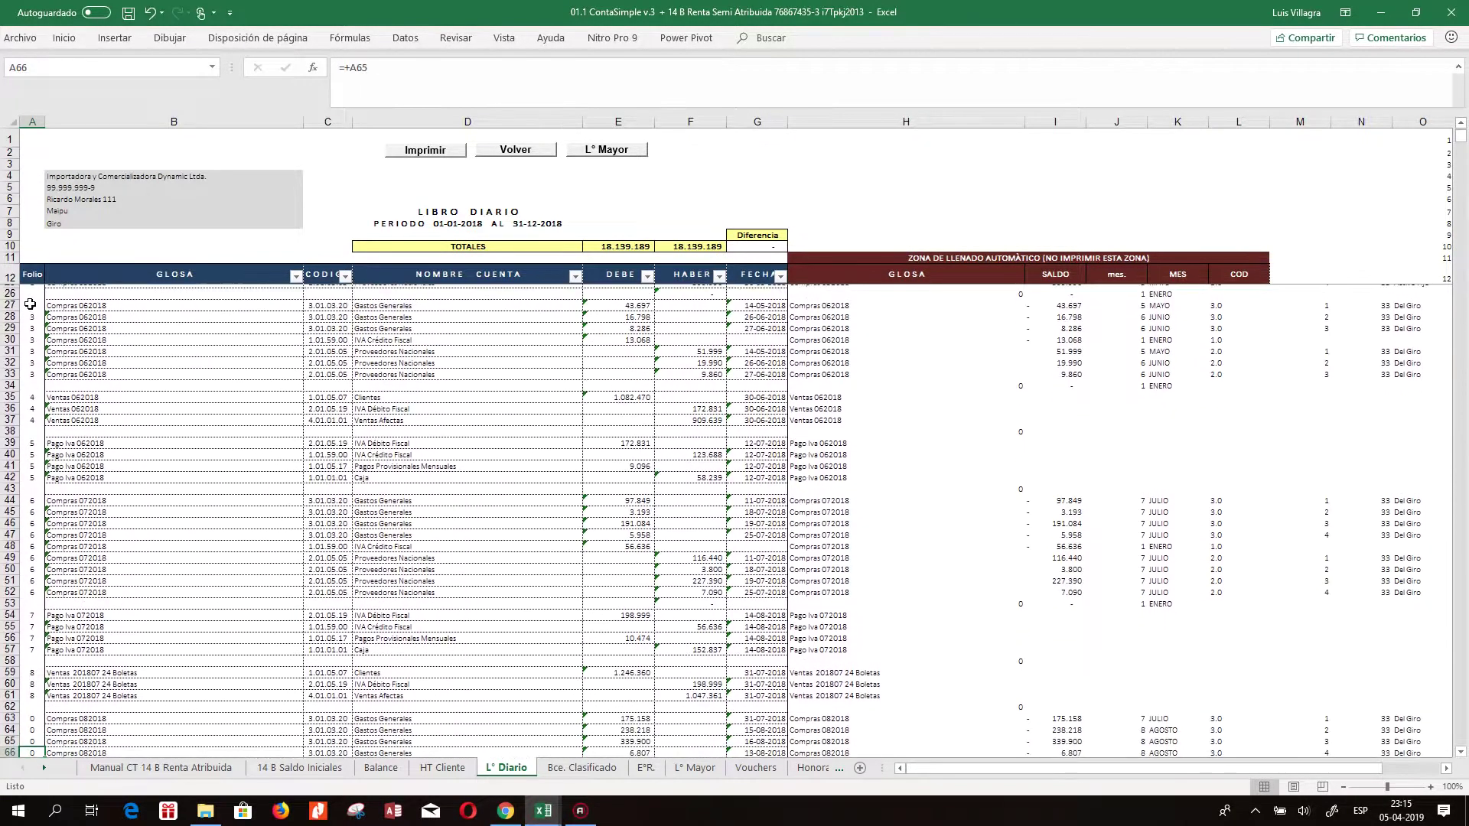
# - Set folio 9 for the Compras 082018 entry (A63:A85) and clear the folio on blank row 86
pyautogui.write('9')
pyautogui.press('Return')
pyautogui.press('Return')
pyautogui.press('Return')
pyautogui.press('Return')
pyautogui.press('Return')
pyautogui.press('Return')
pyautogui.press('Return')
pyautogui.press('Return')
pyautogui.press('Return')
pyautogui.press('Return')
pyautogui.press('Return')
pyautogui.press('Return')
pyautogui.press('Return')
pyautogui.press('Return')
pyautogui.press('Return')
pyautogui.press('Return')
pyautogui.press('Return')
pyautogui.press('Return')
pyautogui.press('Return')
pyautogui.press('Return')
pyautogui.press('Return')
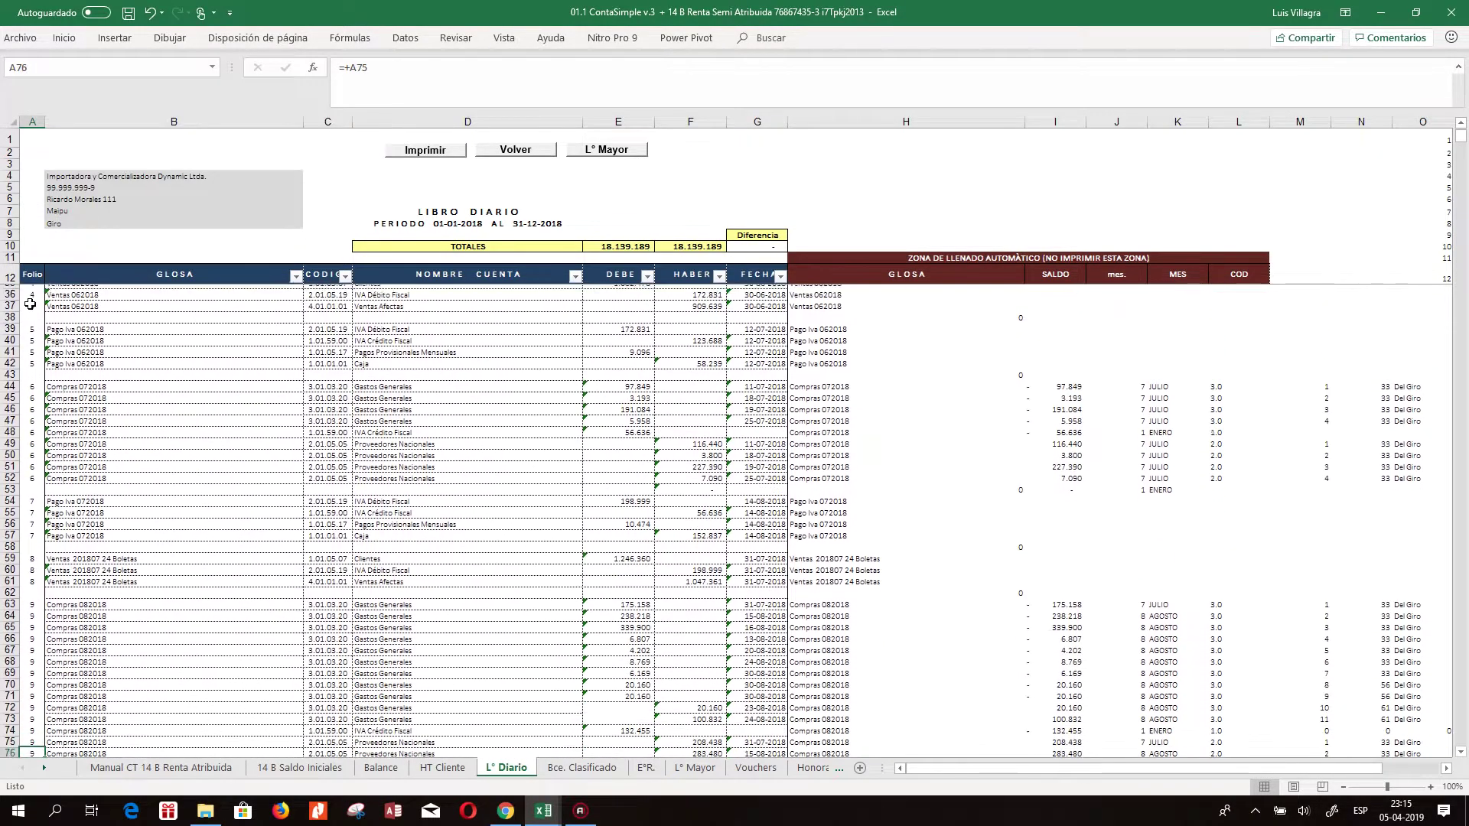
pyautogui.press('Return')
pyautogui.press('Return')
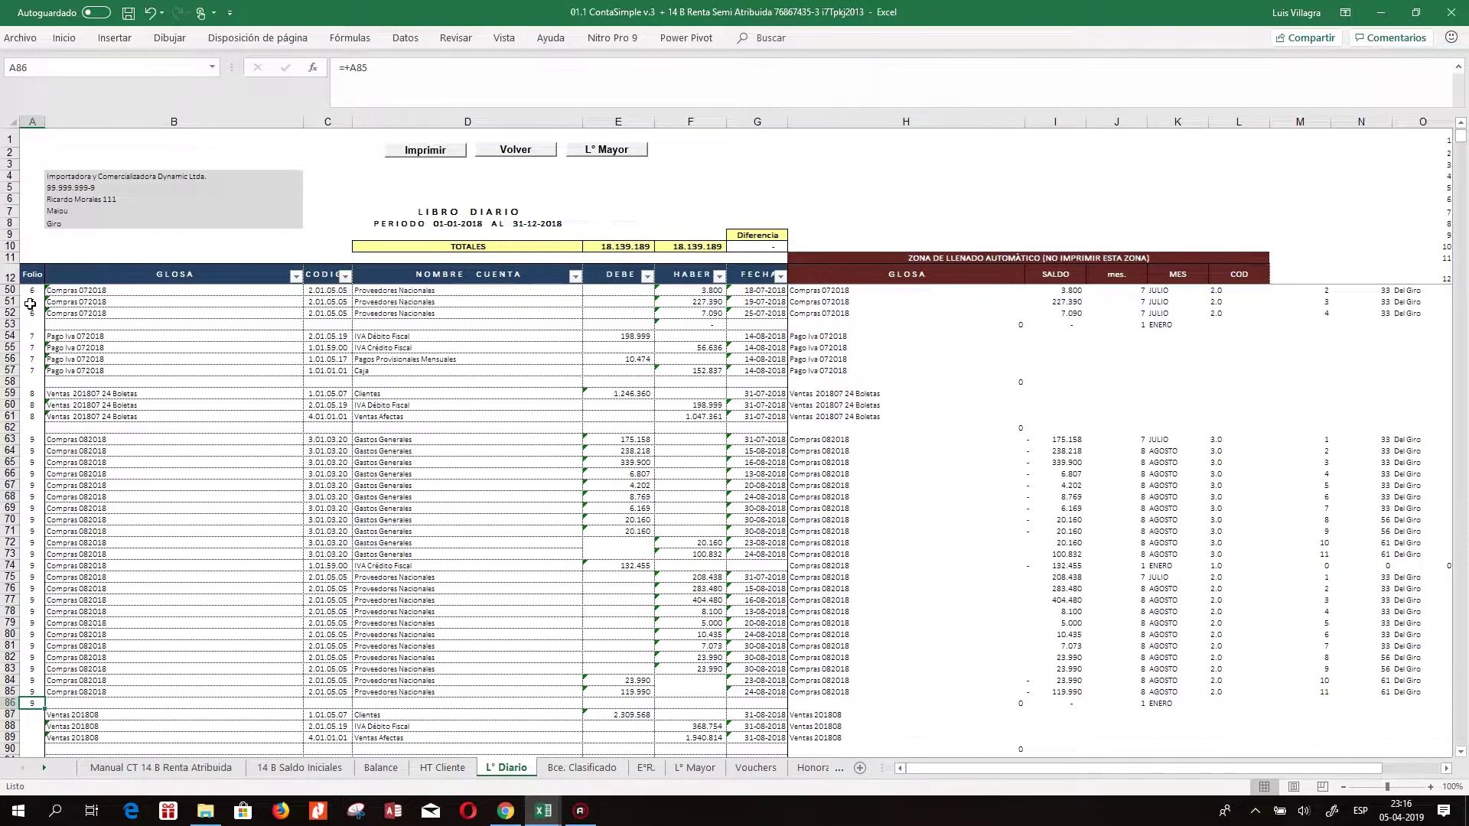
# - Assign folio 10 to the three Ventas 201808 rows (A87:A89), linking A88 and A89 to the cell above
pyautogui.write('1')
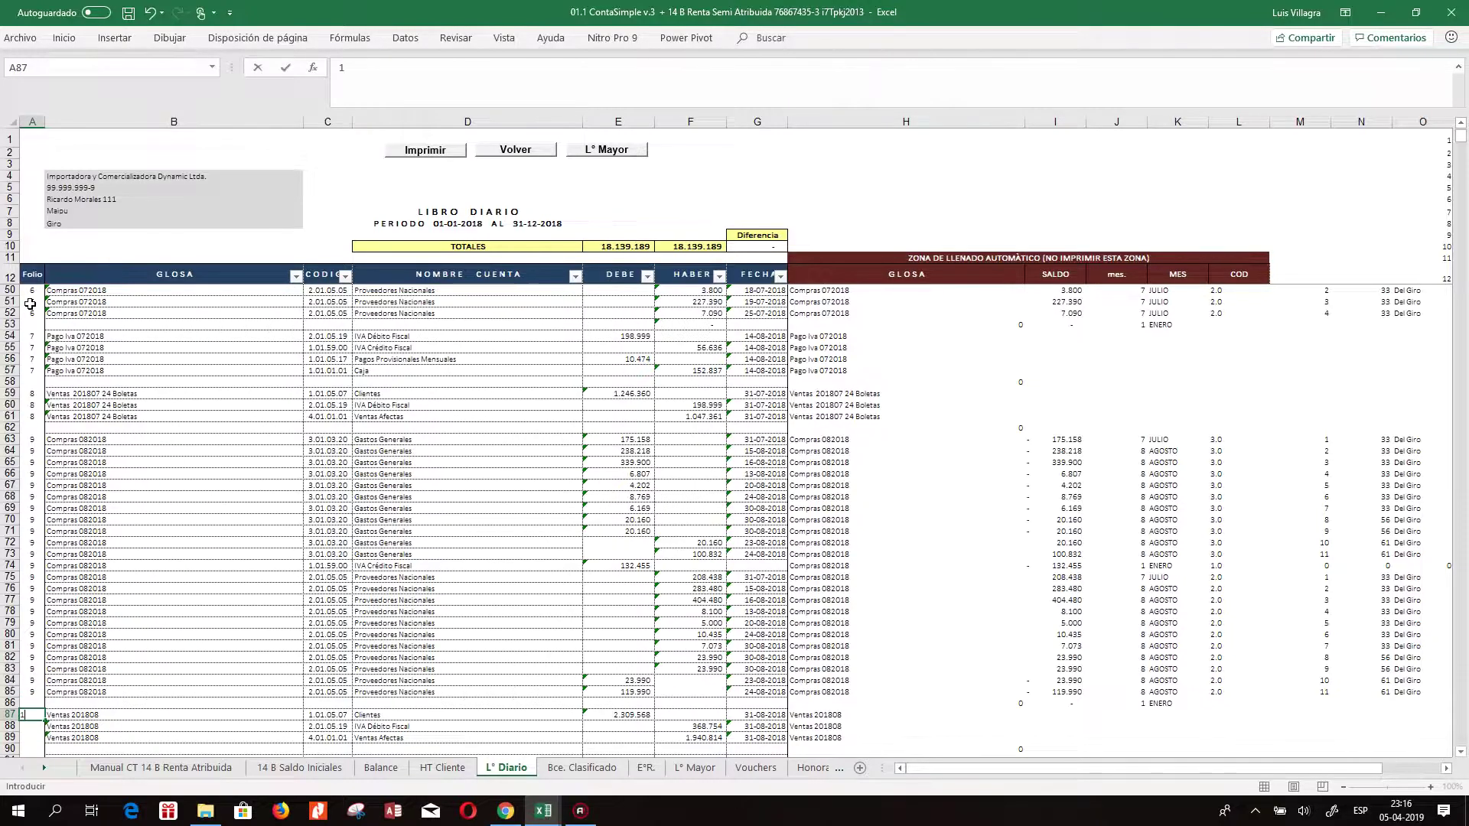
pyautogui.write('0')
pyautogui.press('Return')
pyautogui.write('=+A87')
pyautogui.hotkey('ctrl', 'Return')
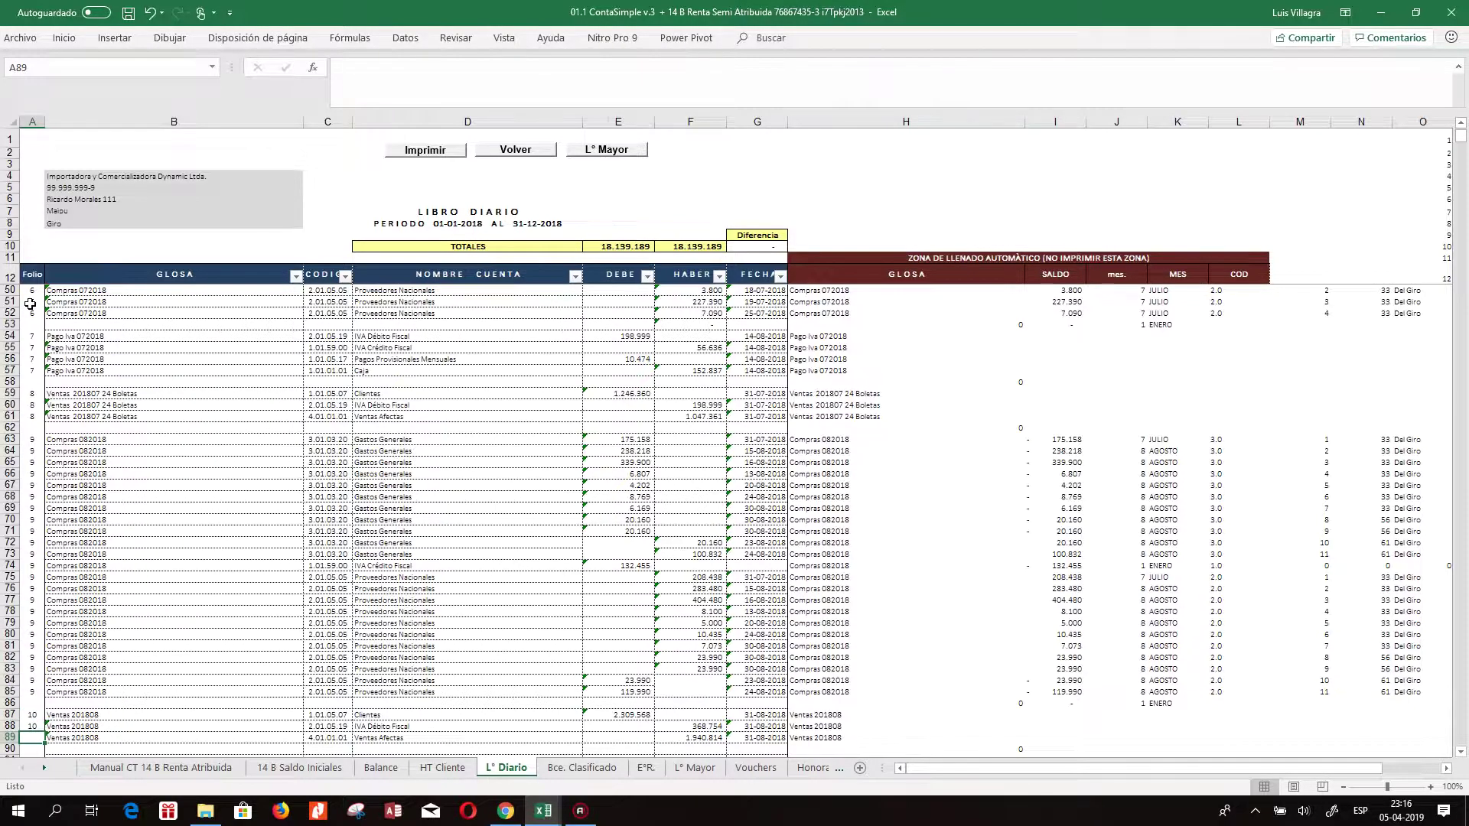
pyautogui.write('=+A88')
pyautogui.press('Return')
# - Assign folio 11 to the Pago Iva 082018 entry (A91:A94), linking each following row to the cell above
pyautogui.press('Down')
pyautogui.press('Down')
pyautogui.press('Down')
pyautogui.press('Down')
pyautogui.press('Up')
pyautogui.press('Up')
pyautogui.press('Up')
pyautogui.write('11')
pyautogui.press('Return')
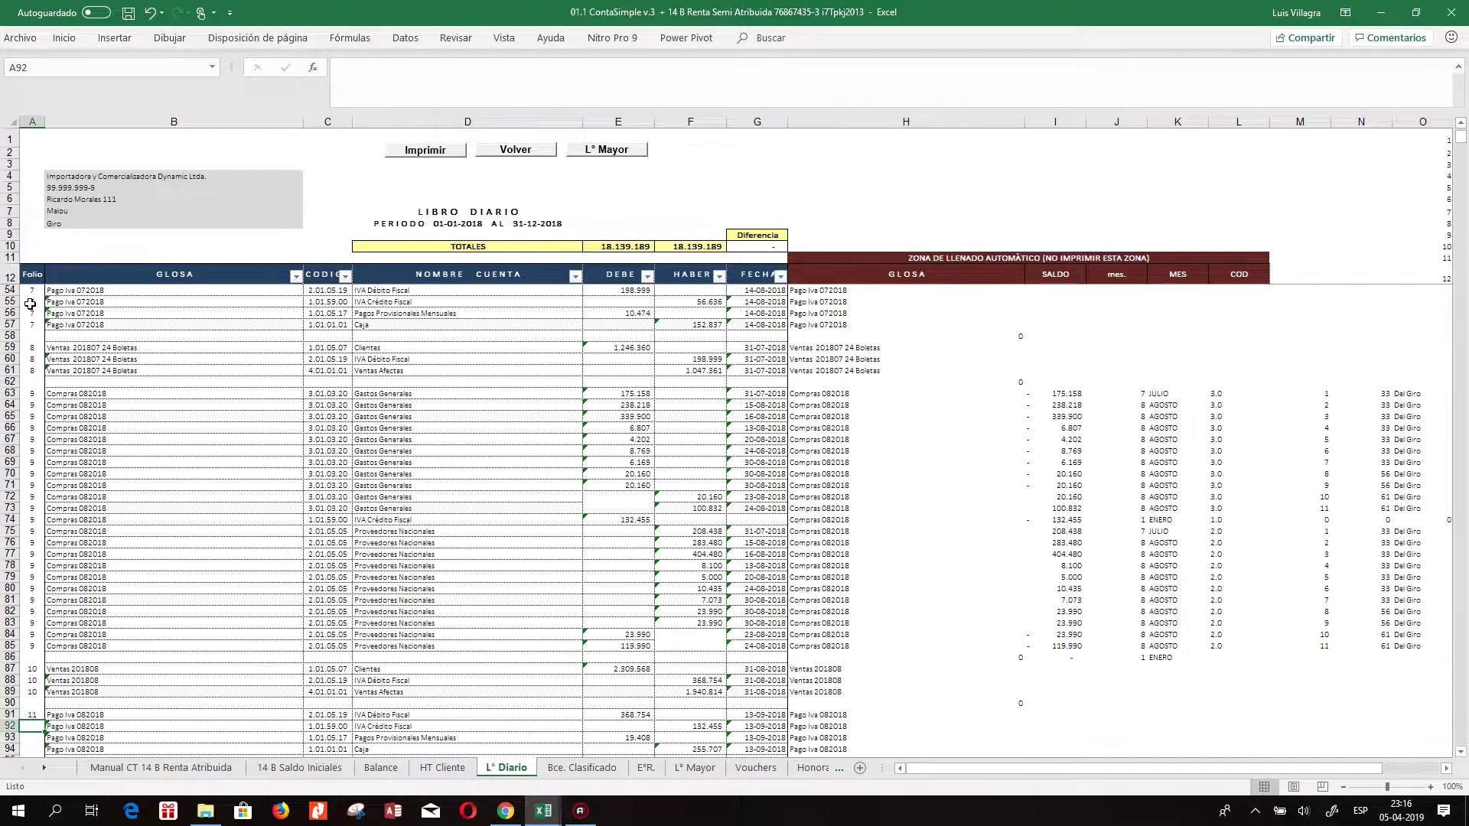
pyautogui.write('=+A91')
pyautogui.press('Return')
pyautogui.write('=+A92')
pyautogui.press('Return')
pyautogui.press('Down')
pyautogui.press('Down')
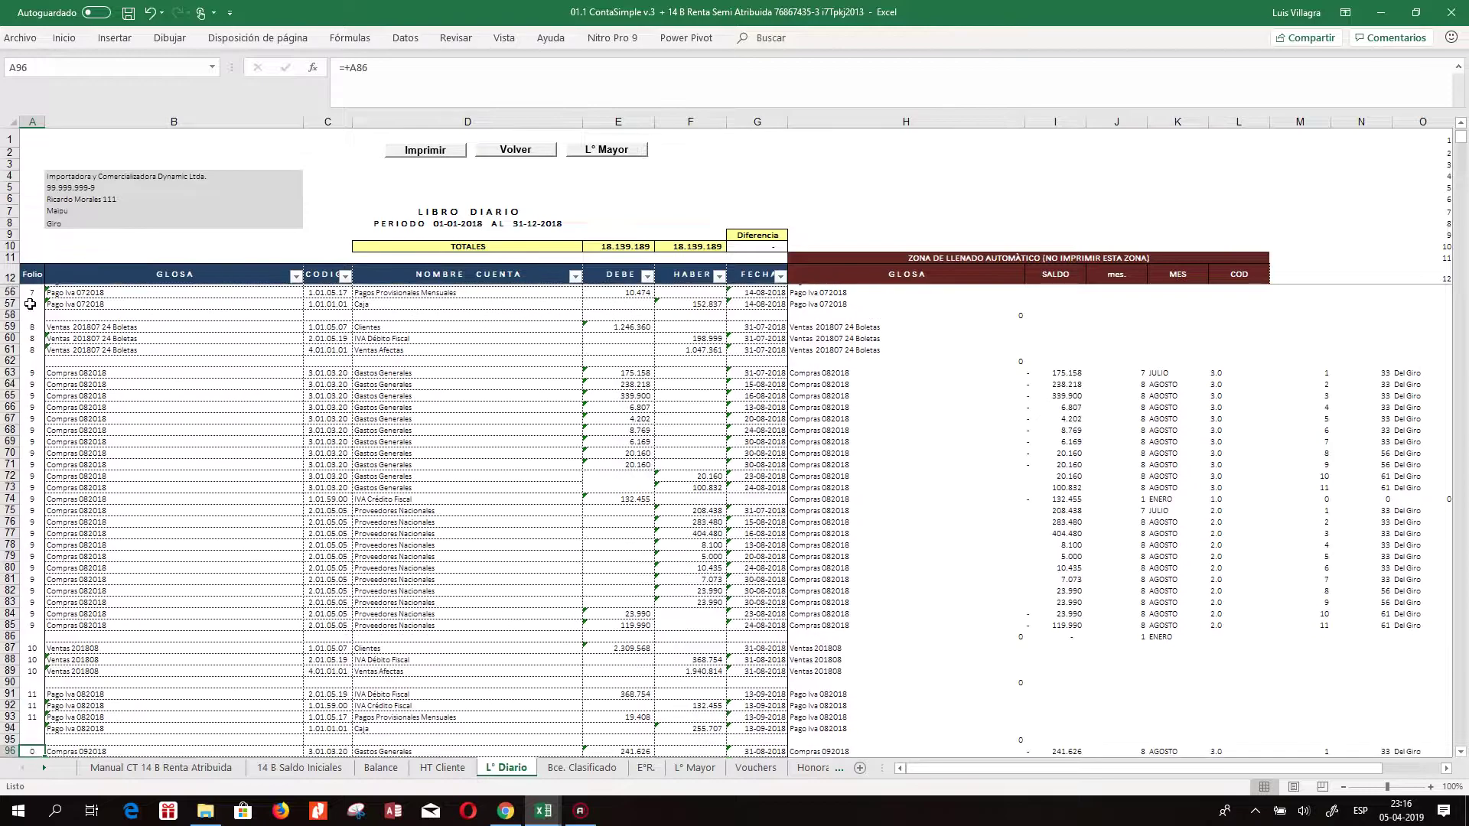
pyautogui.press('Up')
pyautogui.press('Up')
pyautogui.write('=+A93')
pyautogui.press('Return')
# - Set folio 12 for the Compras 092018 entry (A96:A102) by making A96 one more than A94
pyautogui.press('Down')
pyautogui.press('Down')
pyautogui.press('Up')
pyautogui.write('=+A94+1')
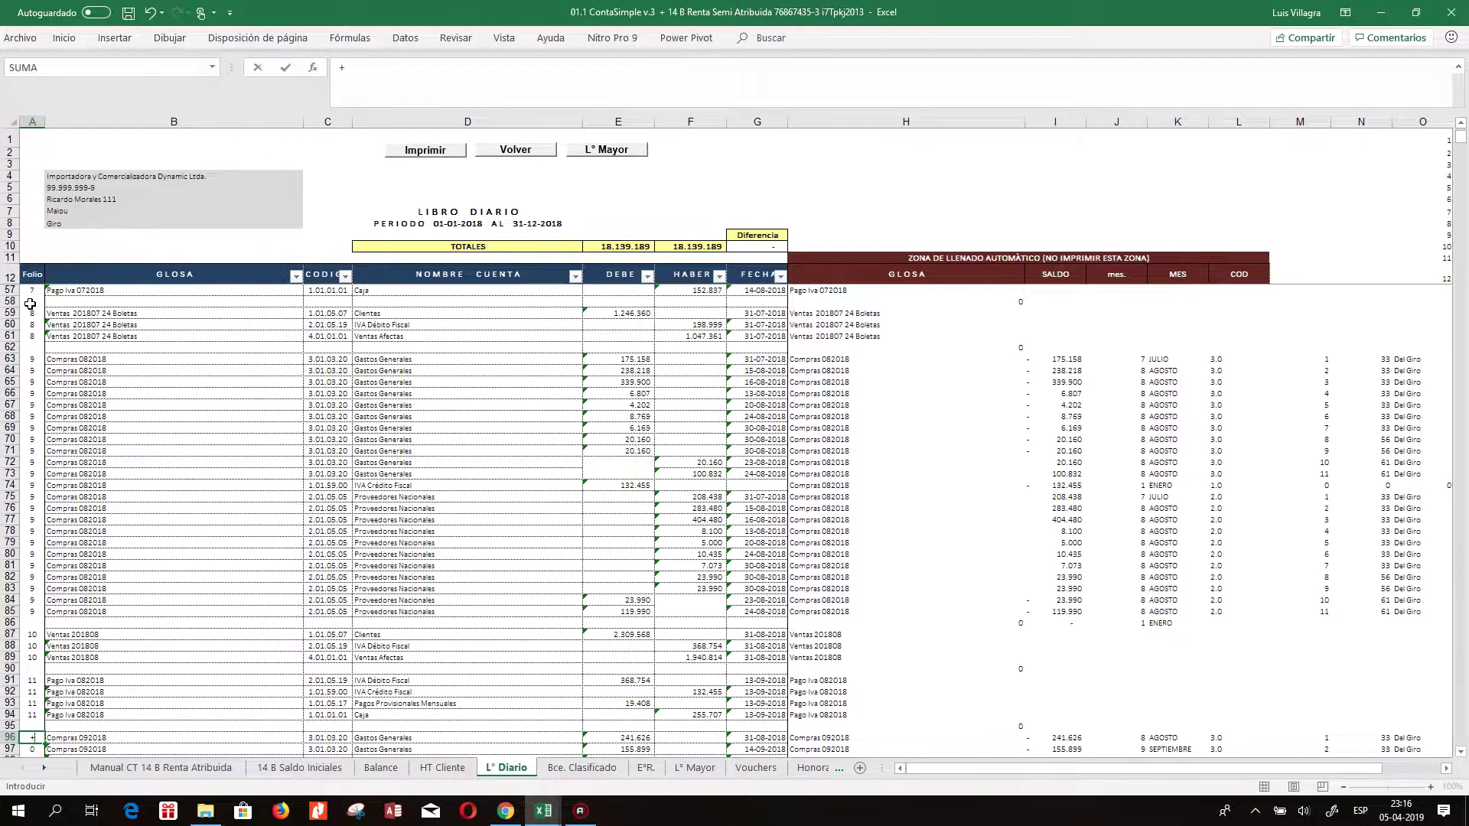
pyautogui.press('Return')
pyautogui.press('Down')
pyautogui.scroll(-3, 30, 304)
pyautogui.press('Down')
pyautogui.press('Down')
pyautogui.press('Down')
pyautogui.press('Down')
pyautogui.press('Down')
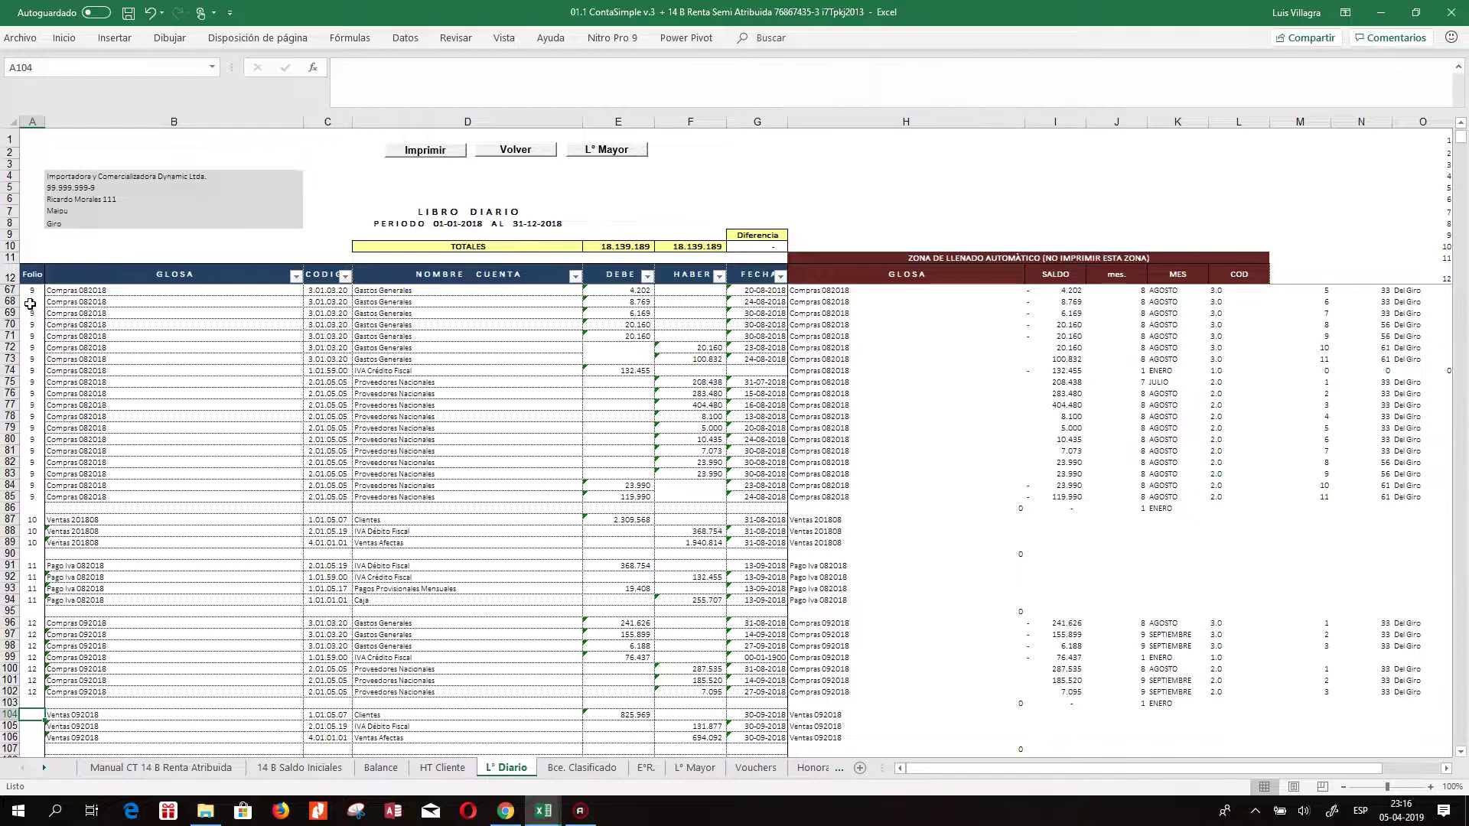
# - Enter folio 13 on the three Ventas 092018 rows (A104:A106)
pyautogui.write('13')
pyautogui.press('Return')
pyautogui.write('1')
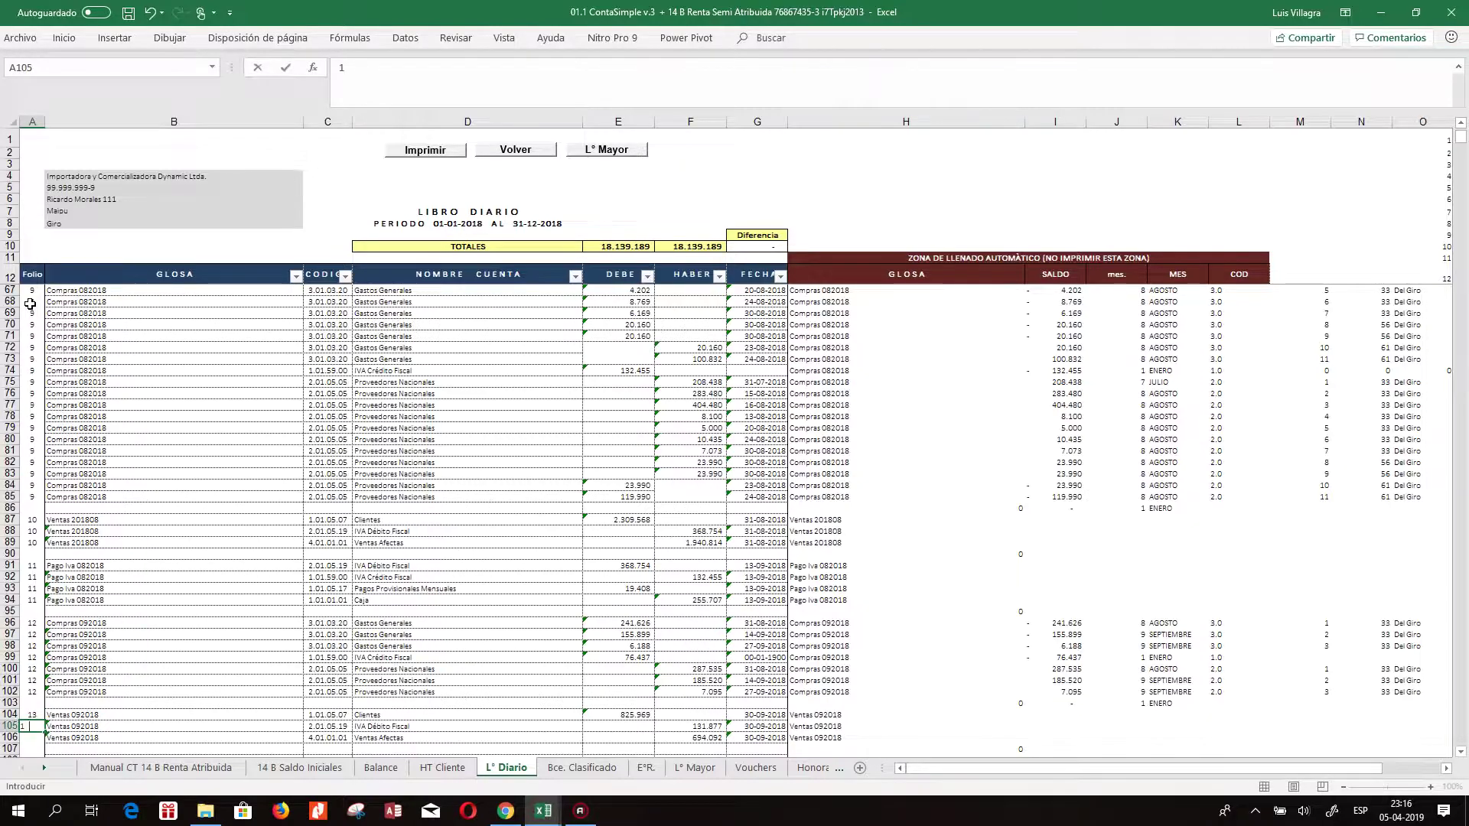
pyautogui.write('3')
pyautogui.press('Return')
pyautogui.write('13')
pyautogui.press('Return')
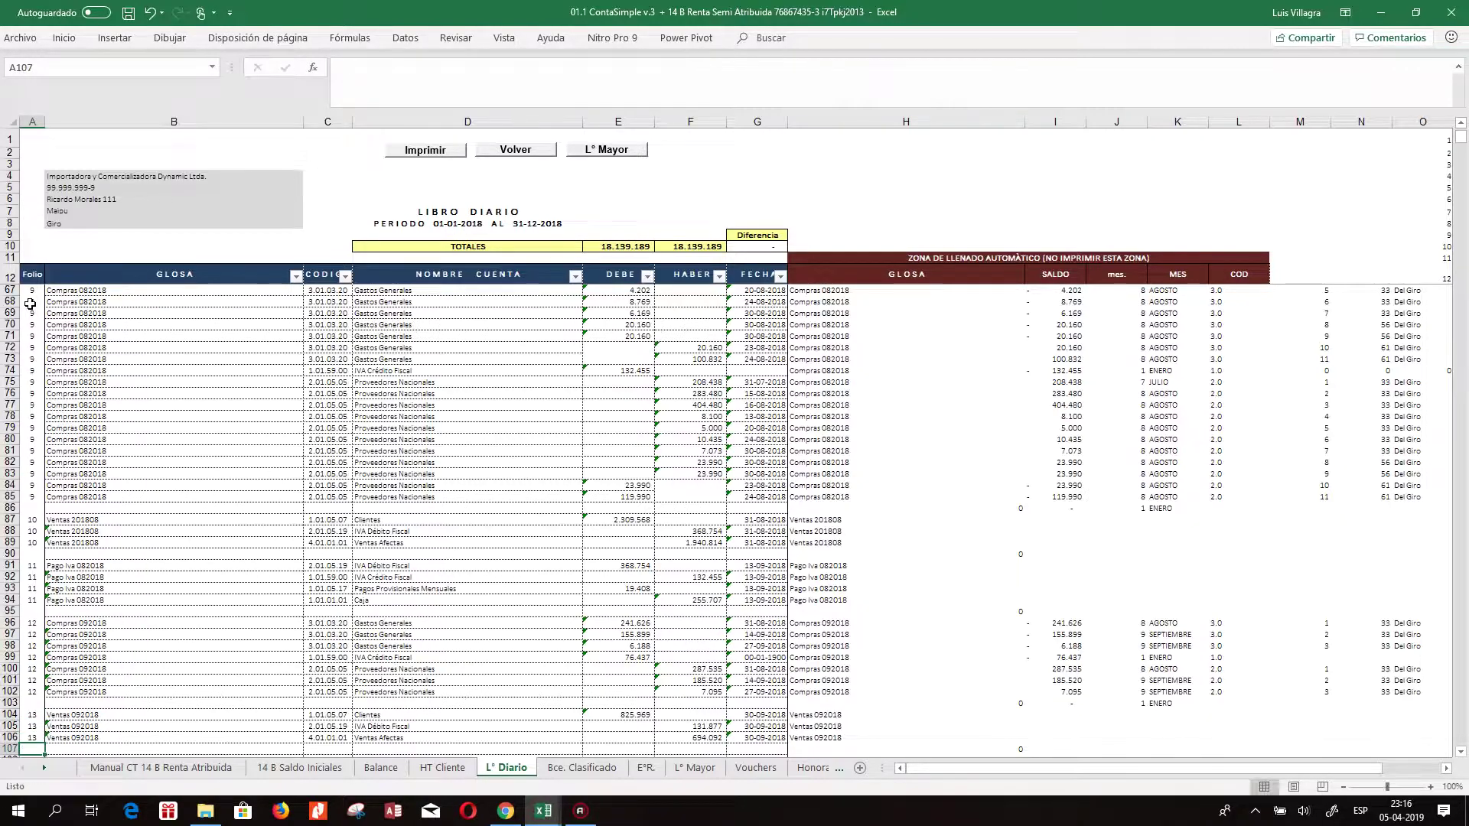
# - Clear the folio on blank row 108 and set folio 14 for the Compras 102018 entry starting at A109
pyautogui.press('Down')
pyautogui.press('Down')
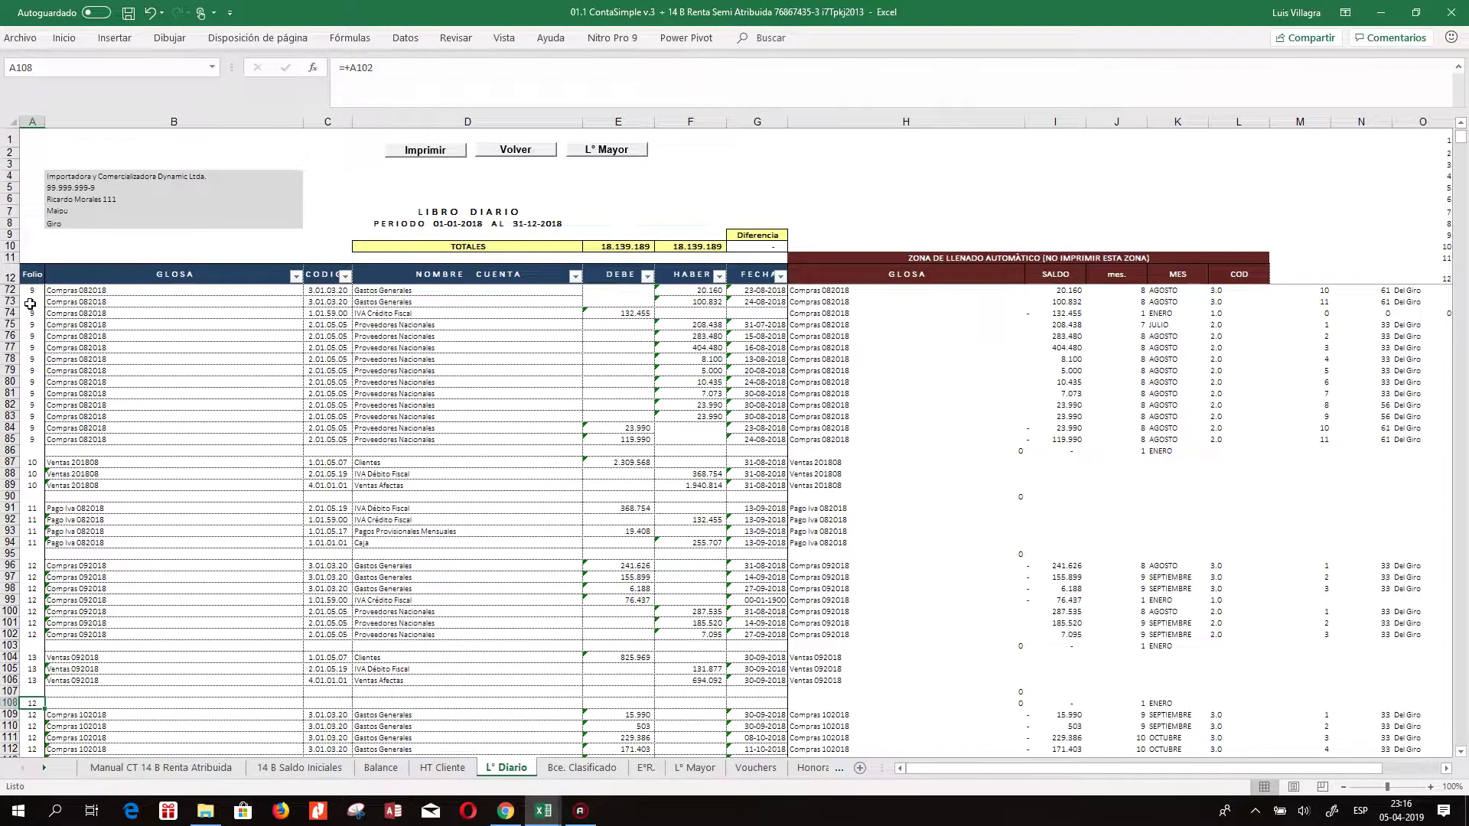
pyautogui.press('Down')
pyautogui.write('14')
pyautogui.press('Return')
pyautogui.press('Down')
pyautogui.press('Down')
pyautogui.press('Down')
pyautogui.press('Down')
pyautogui.press('Down')
pyautogui.press('Down')
pyautogui.press('Down')
pyautogui.press('Down')
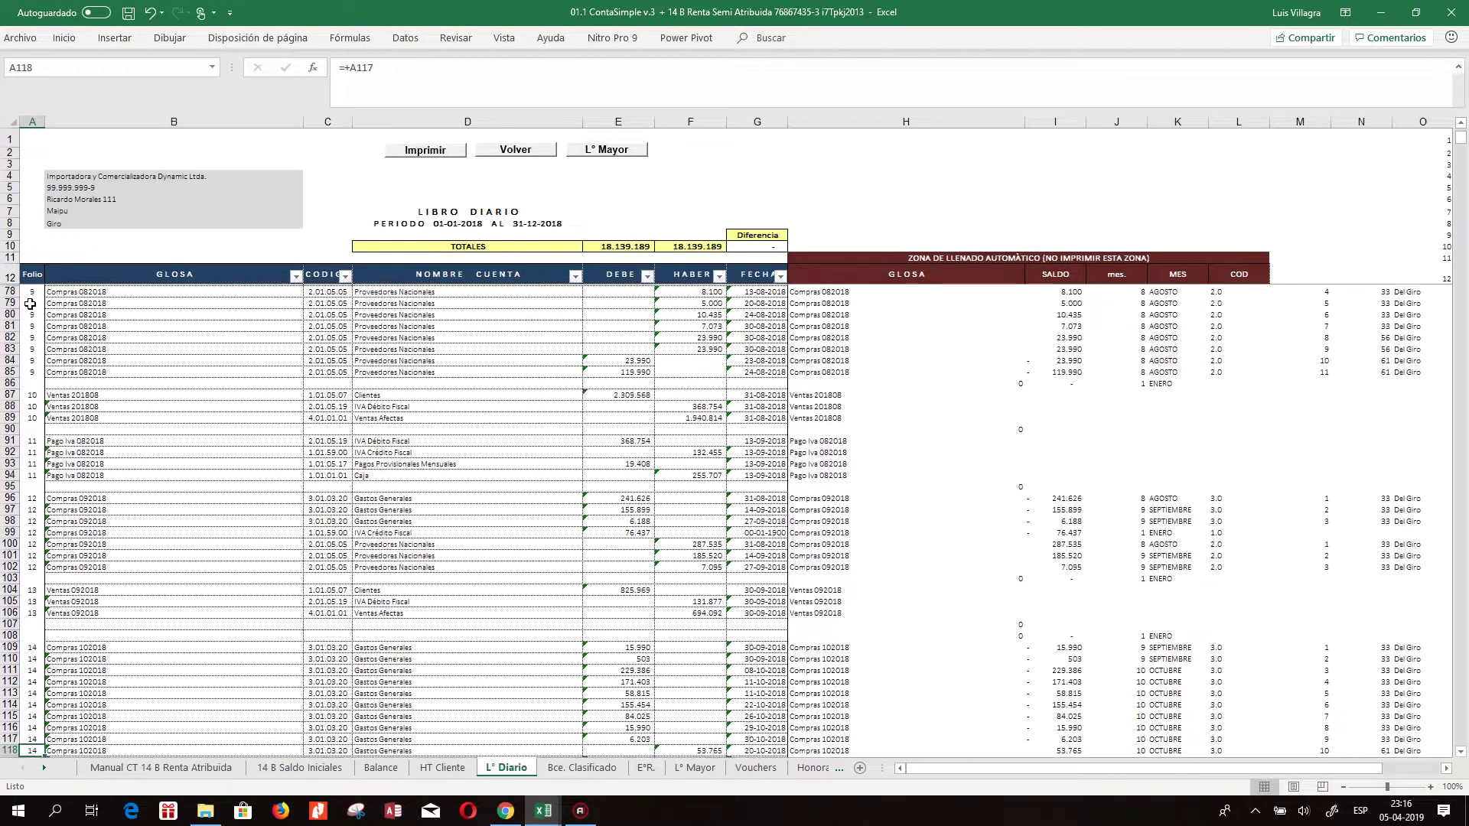
# - Clear the leftover folio on blank row 130, just below the Compras 102018 entry
pyautogui.press('Down')
pyautogui.press('Down')
pyautogui.press('Down')
pyautogui.press('Down')
pyautogui.press('Down')
pyautogui.press('Down')
pyautogui.press('Down')
pyautogui.press('Down')
pyautogui.press('Down')
pyautogui.press('Down')
pyautogui.press('Down')
pyautogui.press('Down')
pyautogui.press('Down')
pyautogui.press('Down')
pyautogui.press('Down')
pyautogui.press('Down')
pyautogui.press('Down')
pyautogui.press('Down')
pyautogui.press('Up')
pyautogui.press('Up')
pyautogui.press('Up')
pyautogui.press('Up')
pyautogui.press('Up')
pyautogui.press('Up')
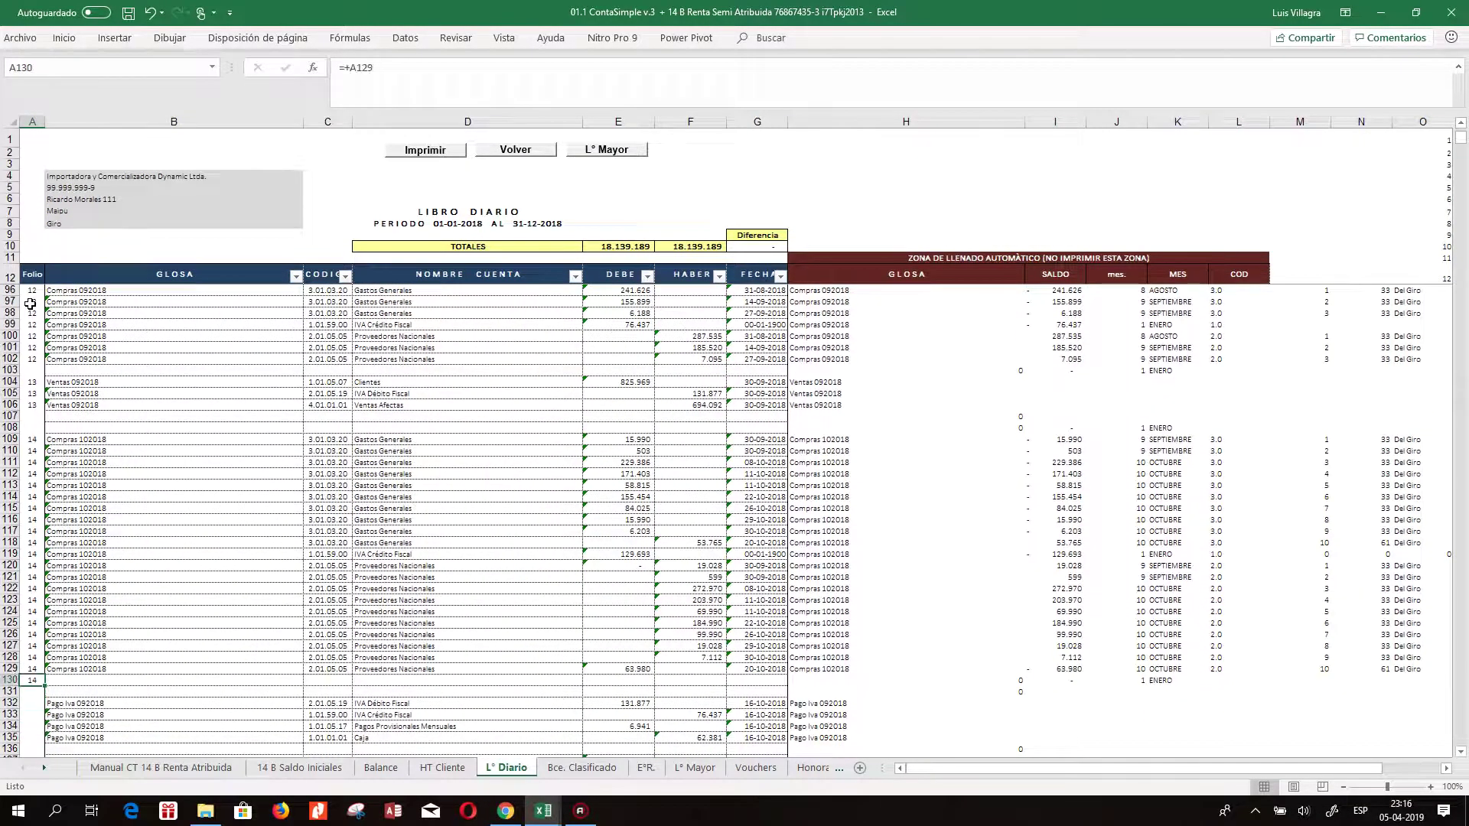
pyautogui.press('Down')
# - Enter folio 15 on the four Pago Iva 092018 rows (A132:A135)
pyautogui.press('Down')
pyautogui.write('1')
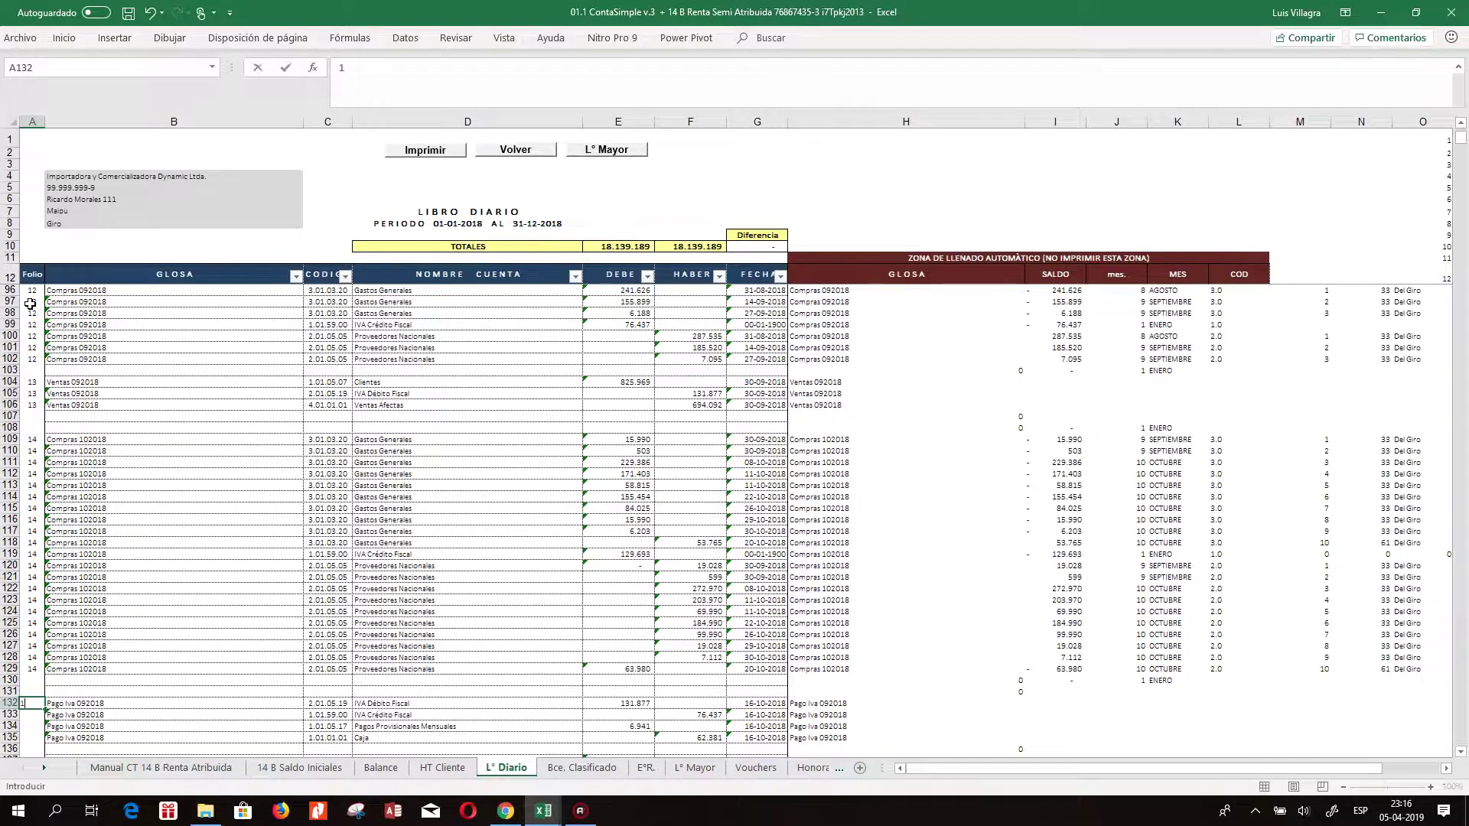
pyautogui.press('Return')
pyautogui.press('Return')
pyautogui.write('15')
pyautogui.press('Return')
pyautogui.write('15')
pyautogui.press('Return')
pyautogui.press('Return')
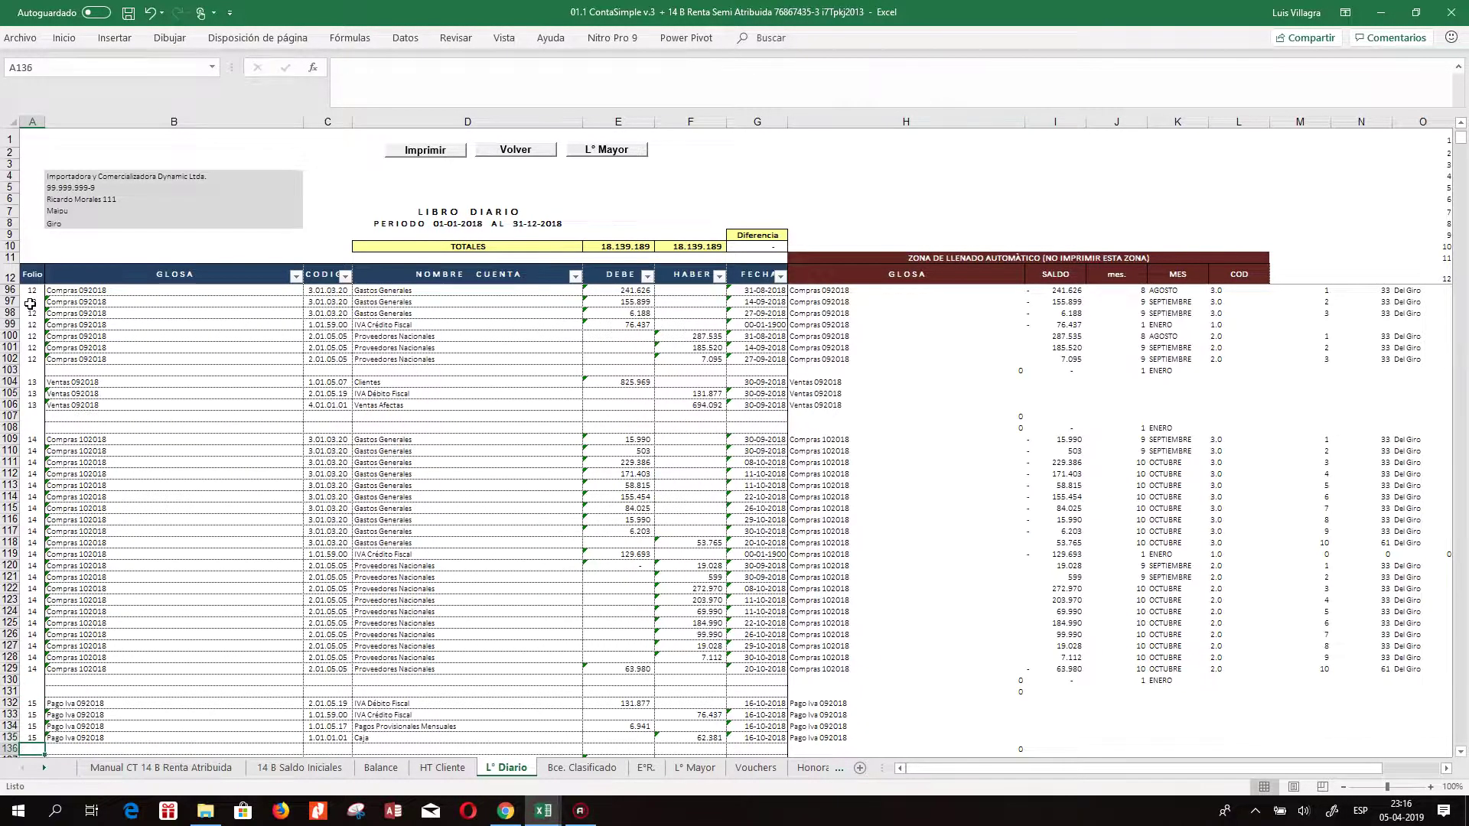
# - Enter folio 16 on the three Ventas 102018 rows (A137:A139)
pyautogui.write('16')
pyautogui.press('Return')
pyautogui.write('16')
pyautogui.press('Return')
pyautogui.write('16')
pyautogui.press('Return')
pyautogui.press('Return')
# - Enter folio 17 on the four Pago Iva 102018 rows (A141:A144)
pyautogui.press('Return')
pyautogui.press('Return')
pyautogui.press('Up')
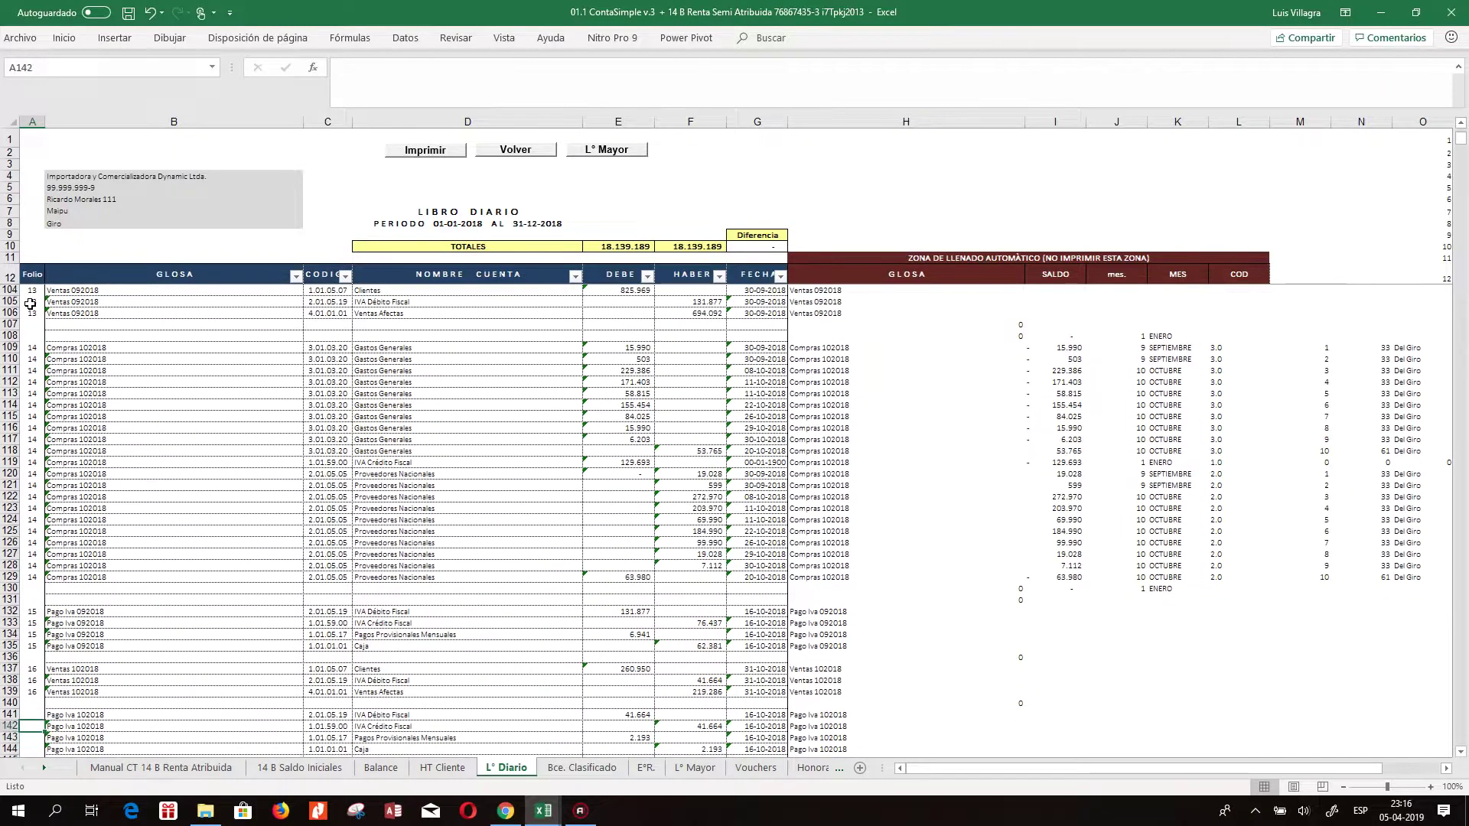
pyautogui.write('17')
pyautogui.press('Return')
pyautogui.write('17')
pyautogui.press('Return')
pyautogui.press('Down')
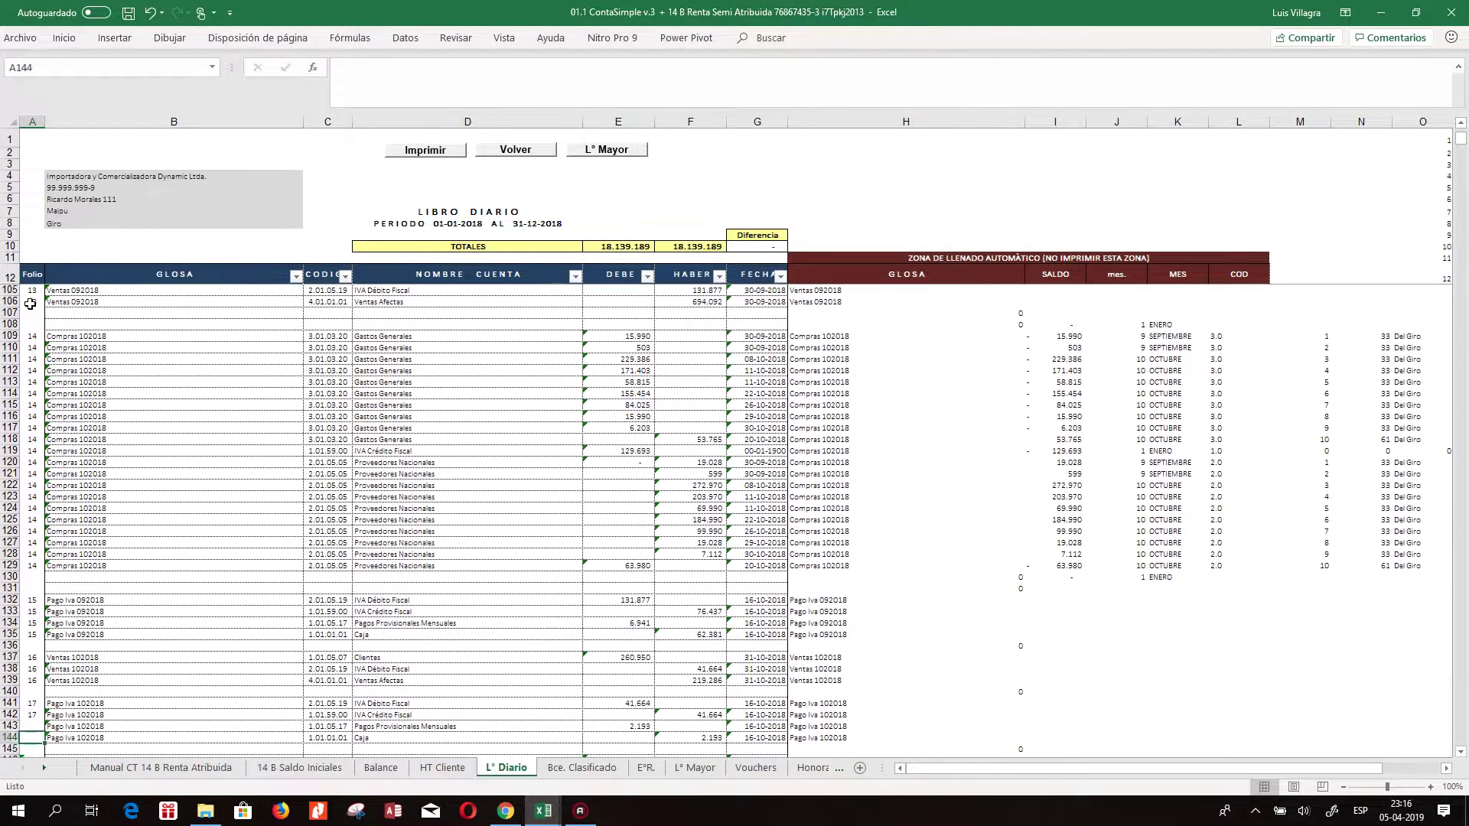
pyautogui.write('17')
pyautogui.press('Return')
pyautogui.write('17')
pyautogui.press('Return')
# - Set folio 18 for the Compras 112018 entry (A146:A156) and clear the folio on blank row 157
pyautogui.press('Down')
pyautogui.press('Down')
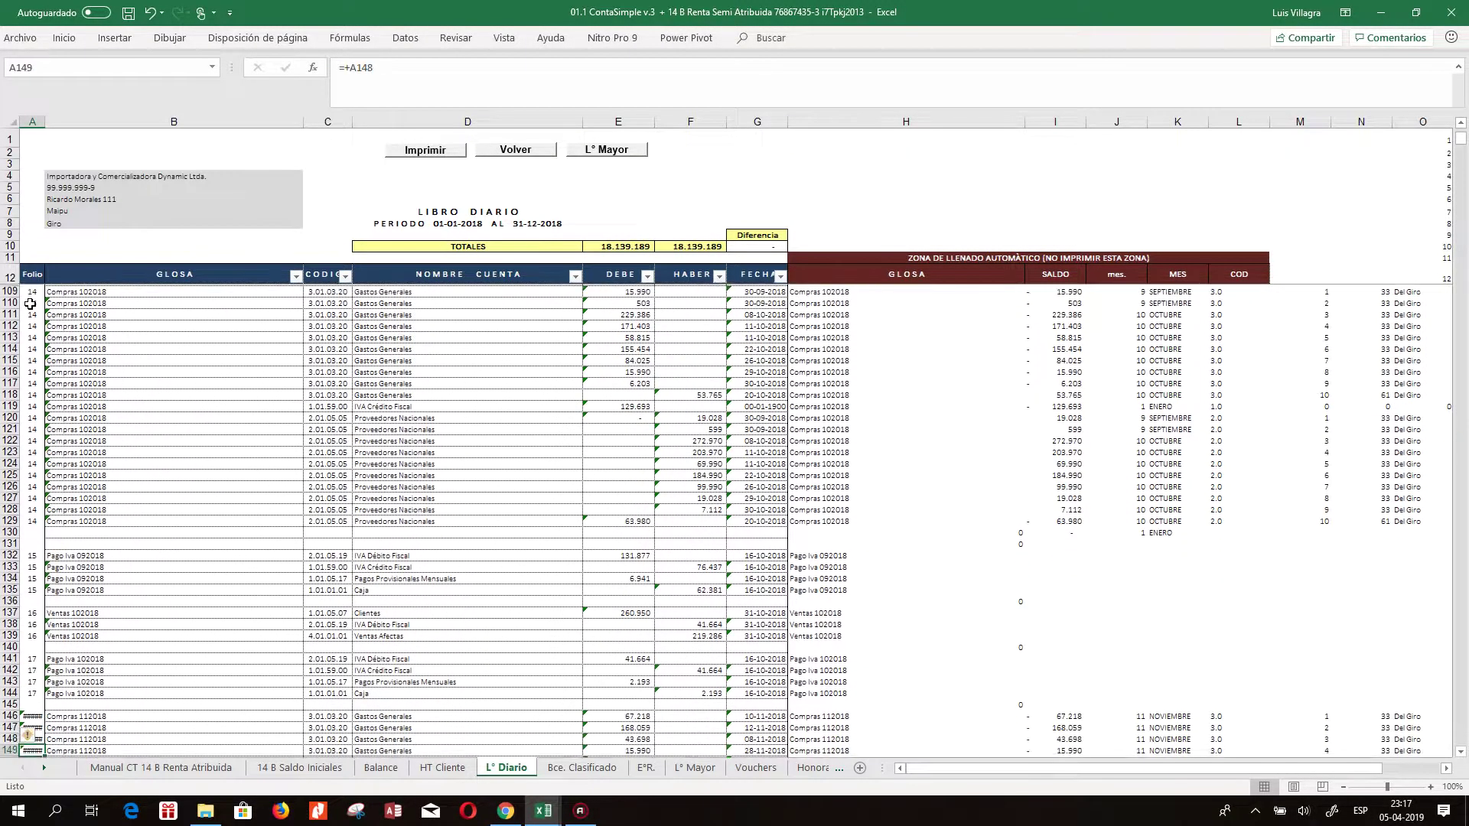
pyautogui.write('18')
pyautogui.press('Return')
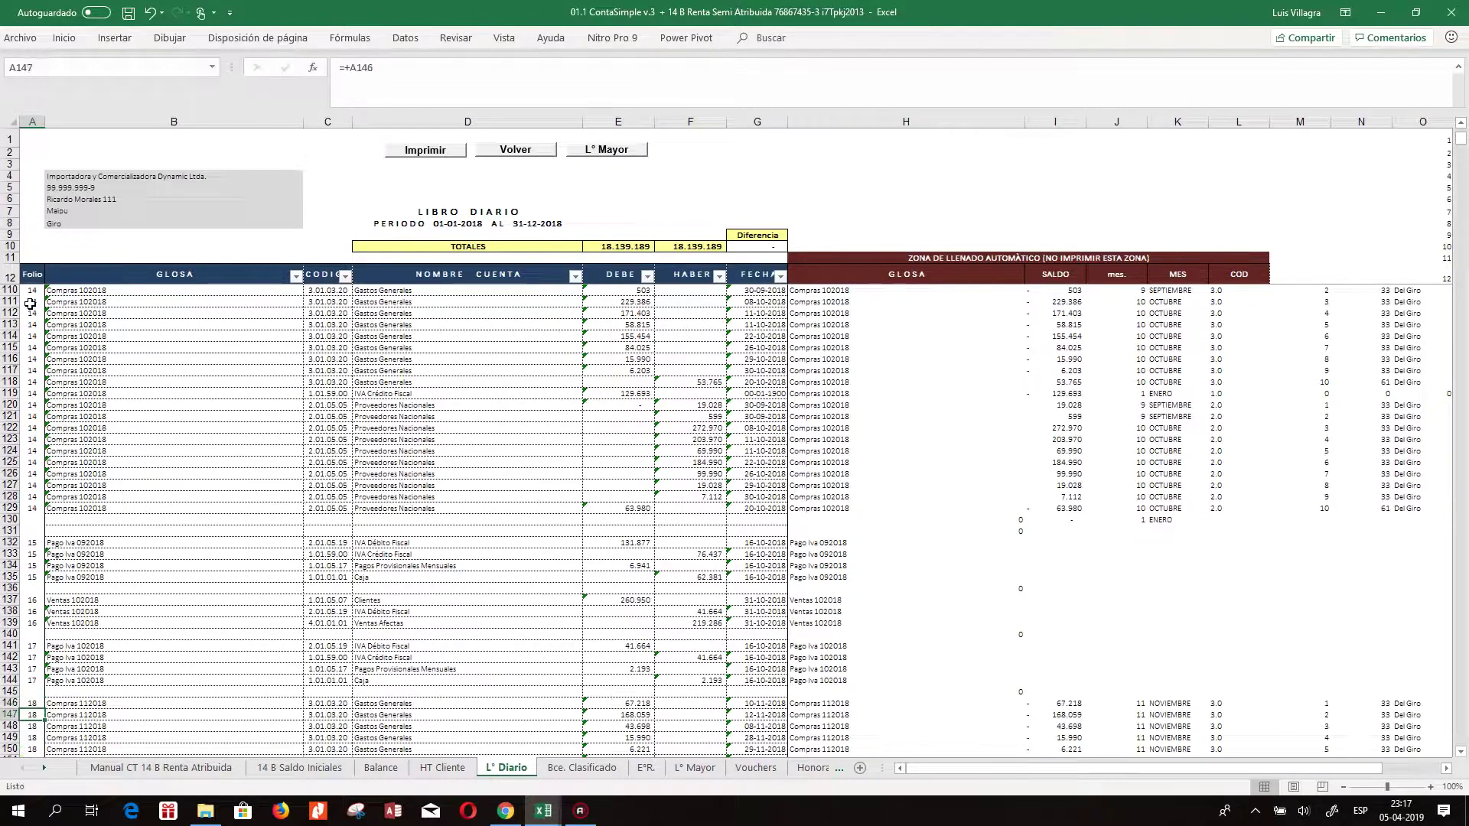
pyautogui.press('Down')
pyautogui.press('Down')
pyautogui.press('Down')
pyautogui.press('Down')
pyautogui.press('Down')
pyautogui.press('Down')
pyautogui.press('Down')
pyautogui.press('Down')
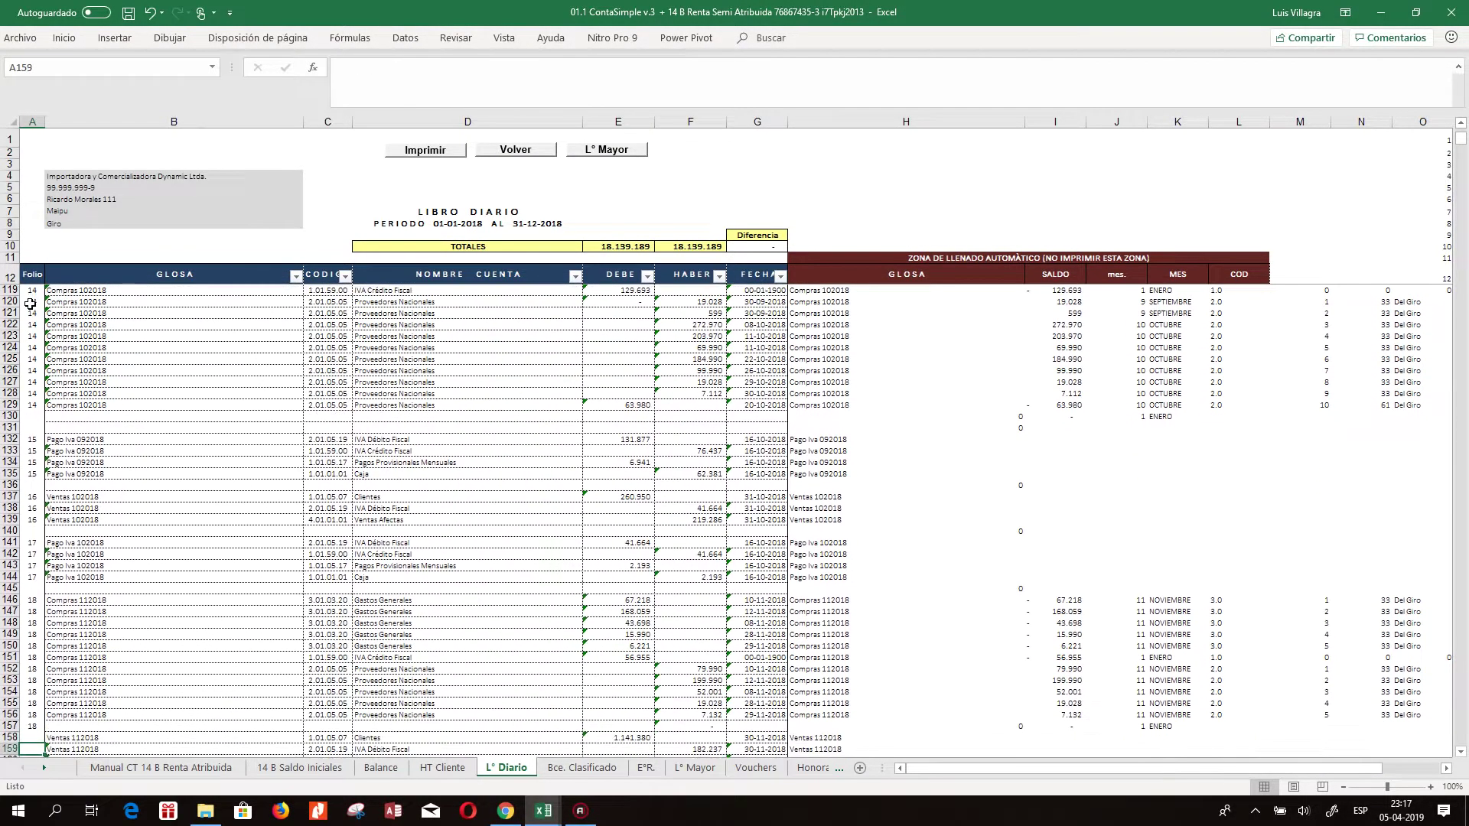
# - Enter folio 19 on the three Ventas 112018 rows (A158:A160)
pyautogui.write('19')
pyautogui.press('Return')
pyautogui.press('Down')
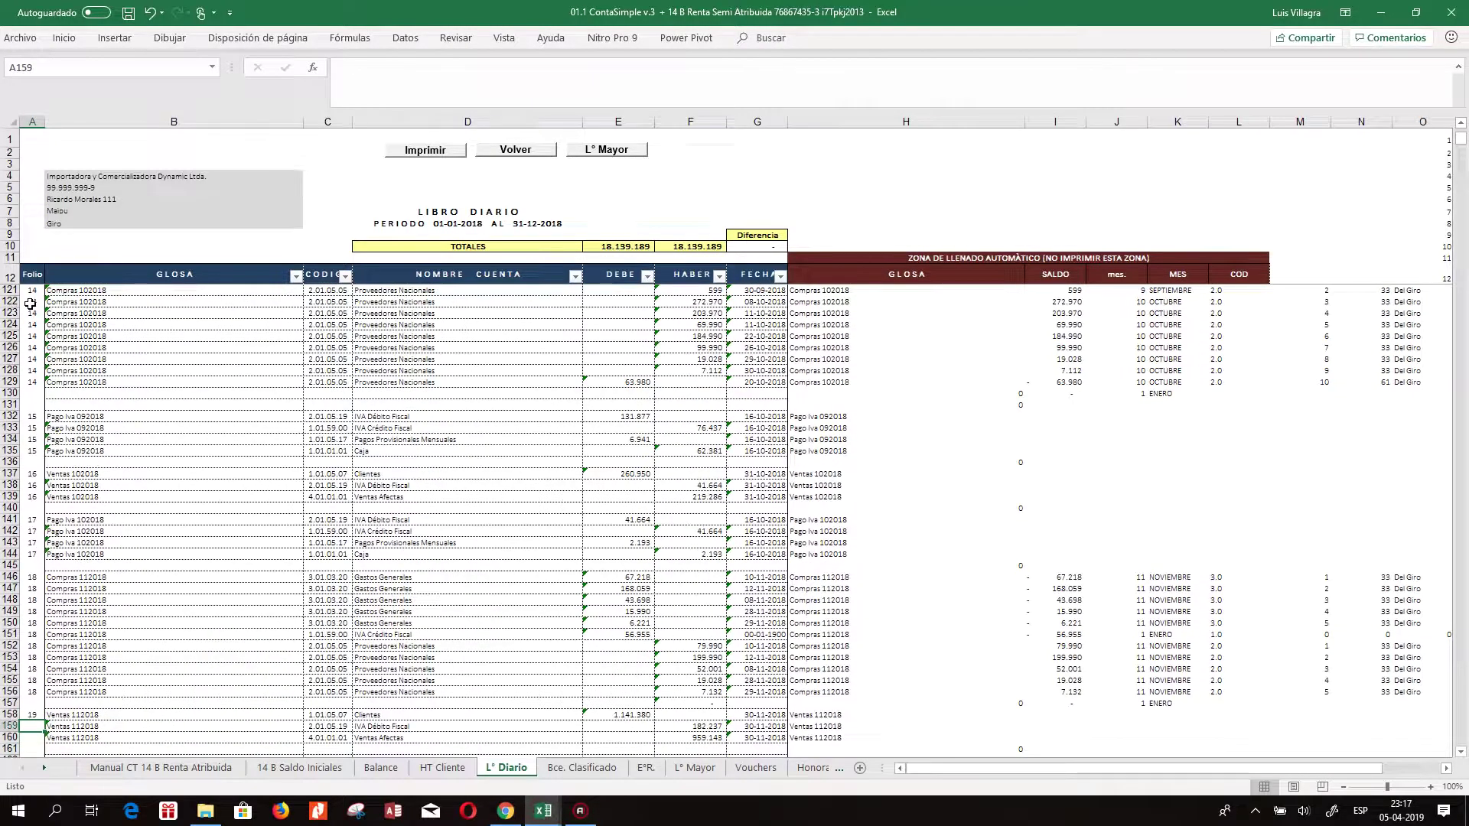
pyautogui.press('Down')
pyautogui.press('Down')
pyautogui.press('Down')
# - Enter folio 20 on the four Pago Iva 112018 rows (A162:A165)
pyautogui.scroll(-2, 30, 304)
pyautogui.write('30')
pyautogui.press('BackSpace')
pyautogui.press('BackSpace')
pyautogui.write('2')
pyautogui.write('20')
pyautogui.press('Return')
pyautogui.write('20')
pyautogui.press('Return')
pyautogui.write('1')
pyautogui.press('Tab')
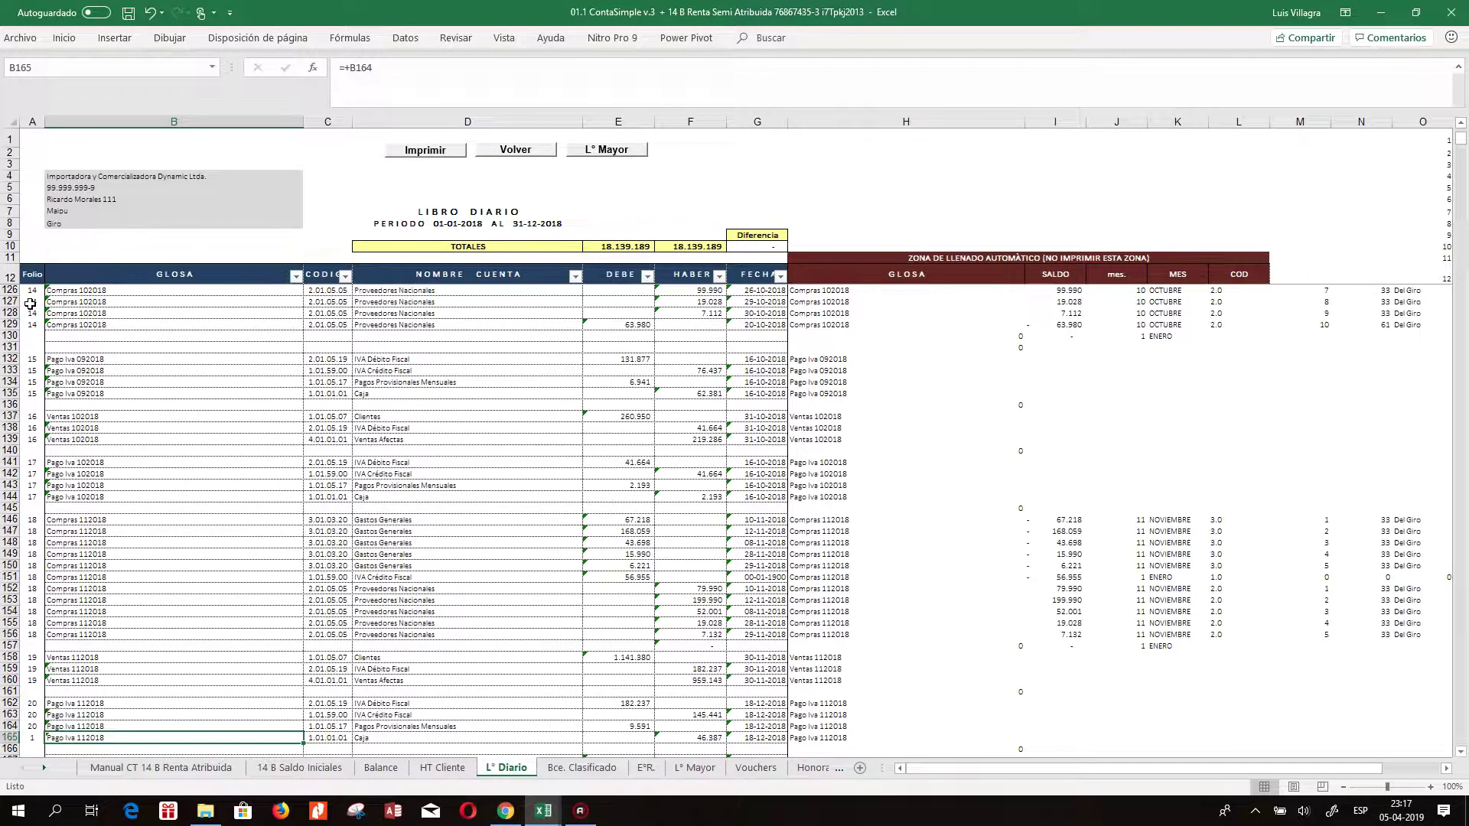
pyautogui.press('Left')
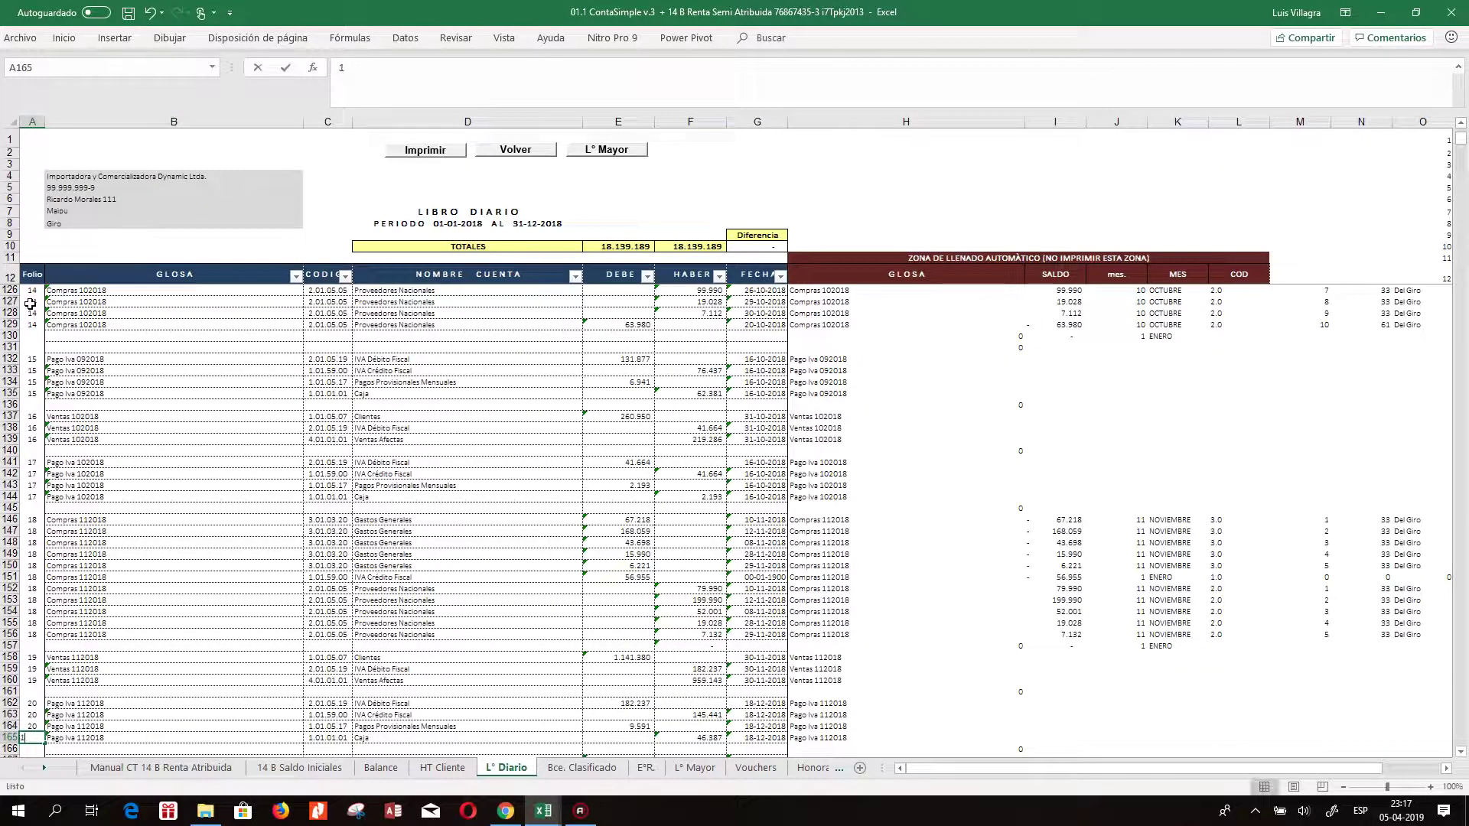
pyautogui.write('20')
pyautogui.press('Return')
pyautogui.press('Return')
# - Set folio 21 for the Compra 122018 entry starting at A167
pyautogui.scroll(-1, 29, 303)
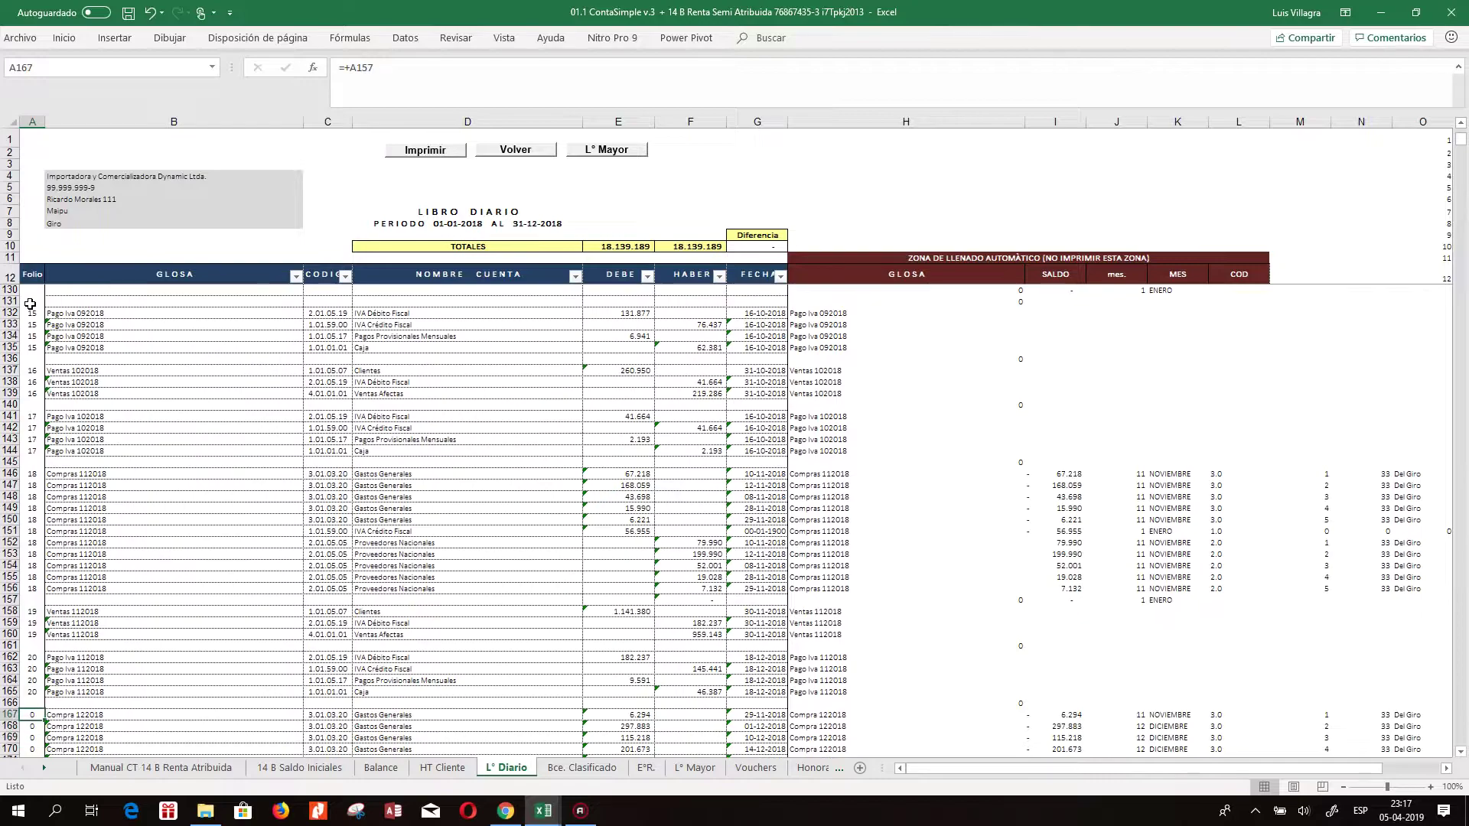
pyautogui.write('21')
pyautogui.press('Return')
pyautogui.press('Down')
pyautogui.press('Down')
pyautogui.press('Down')
pyautogui.press('Down')
pyautogui.press('Down')
pyautogui.press('Down')
pyautogui.press('Down')
pyautogui.press('Down')
pyautogui.press('Down')
pyautogui.press('Down')
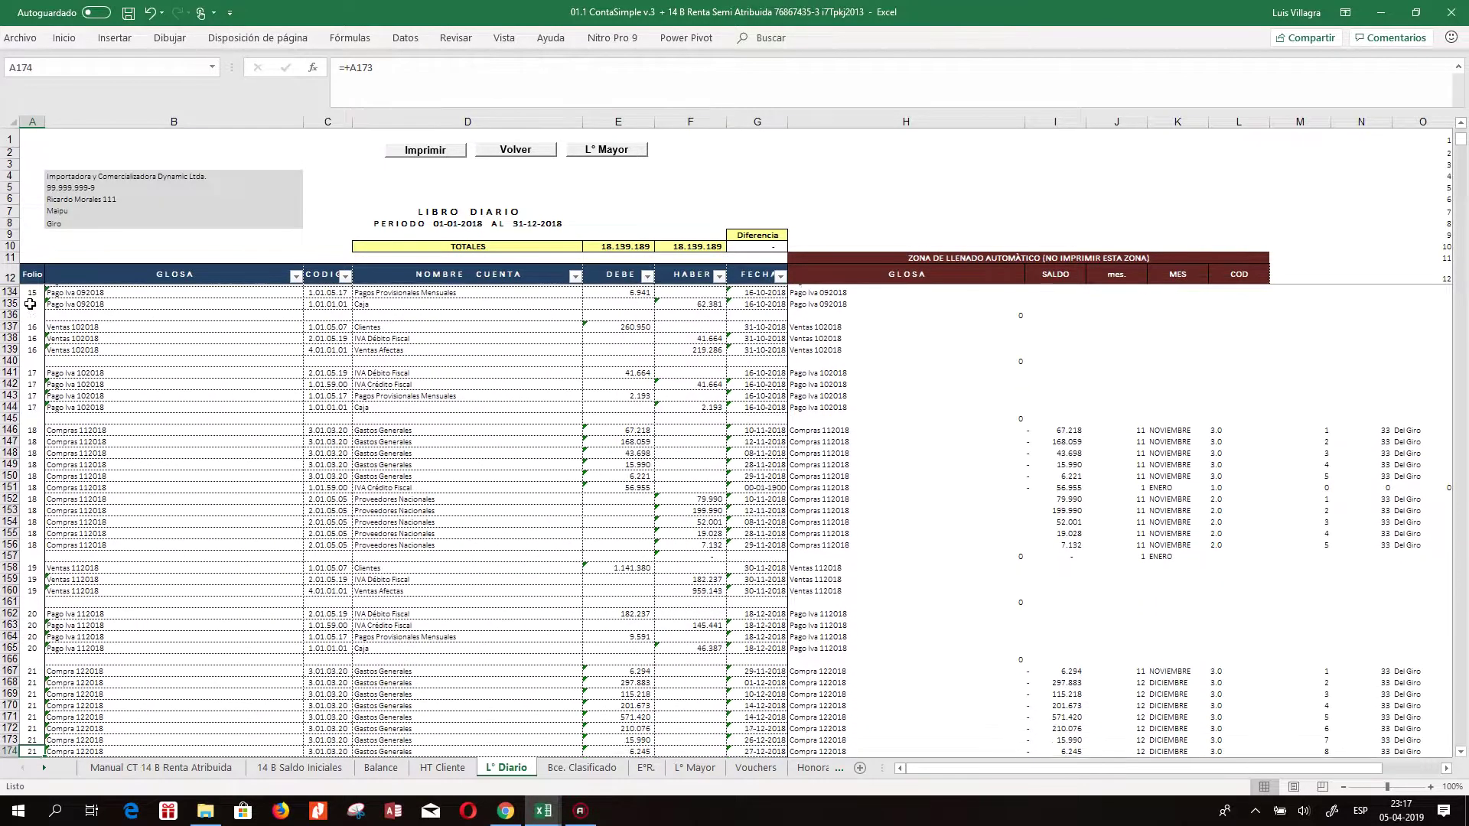
# - Clear the folio on blank row 188, just below the Compra 122018 entry
pyautogui.press('Down')
pyautogui.press('Down')
pyautogui.press('Down')
pyautogui.press('Down')
pyautogui.press('Down')
pyautogui.press('Down')
pyautogui.press('Down')
pyautogui.press('Down')
pyautogui.press('Down')
pyautogui.press('Down')
pyautogui.press('Down')
pyautogui.press('Down')
pyautogui.press('Down')
pyautogui.press('Down')
pyautogui.press('Down')
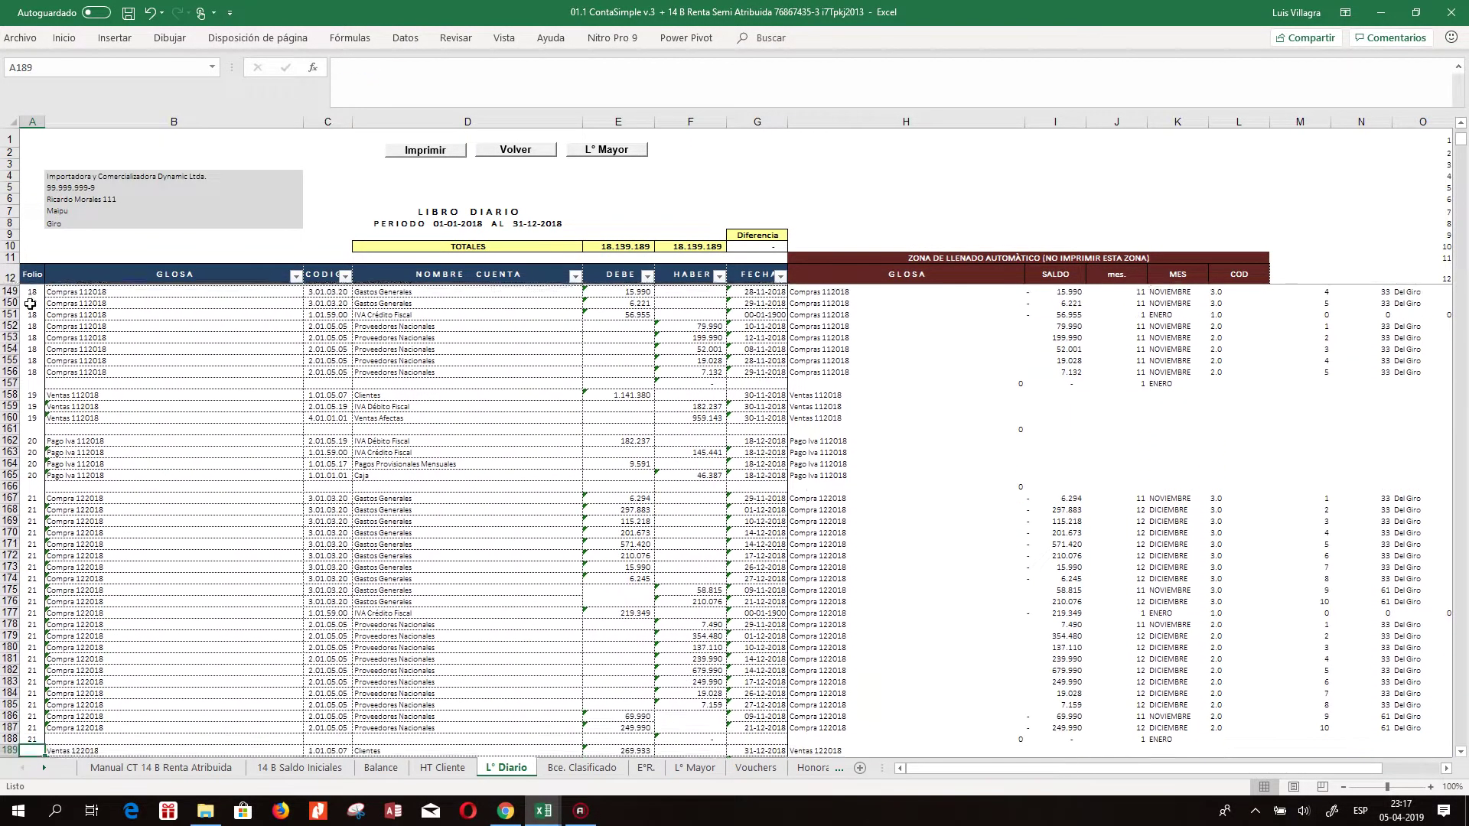
pyautogui.press('Down')
pyautogui.press('Up')
pyautogui.press('Up')
pyautogui.press('Up')
pyautogui.press('Up')
pyautogui.press('Up')
pyautogui.press('Up')
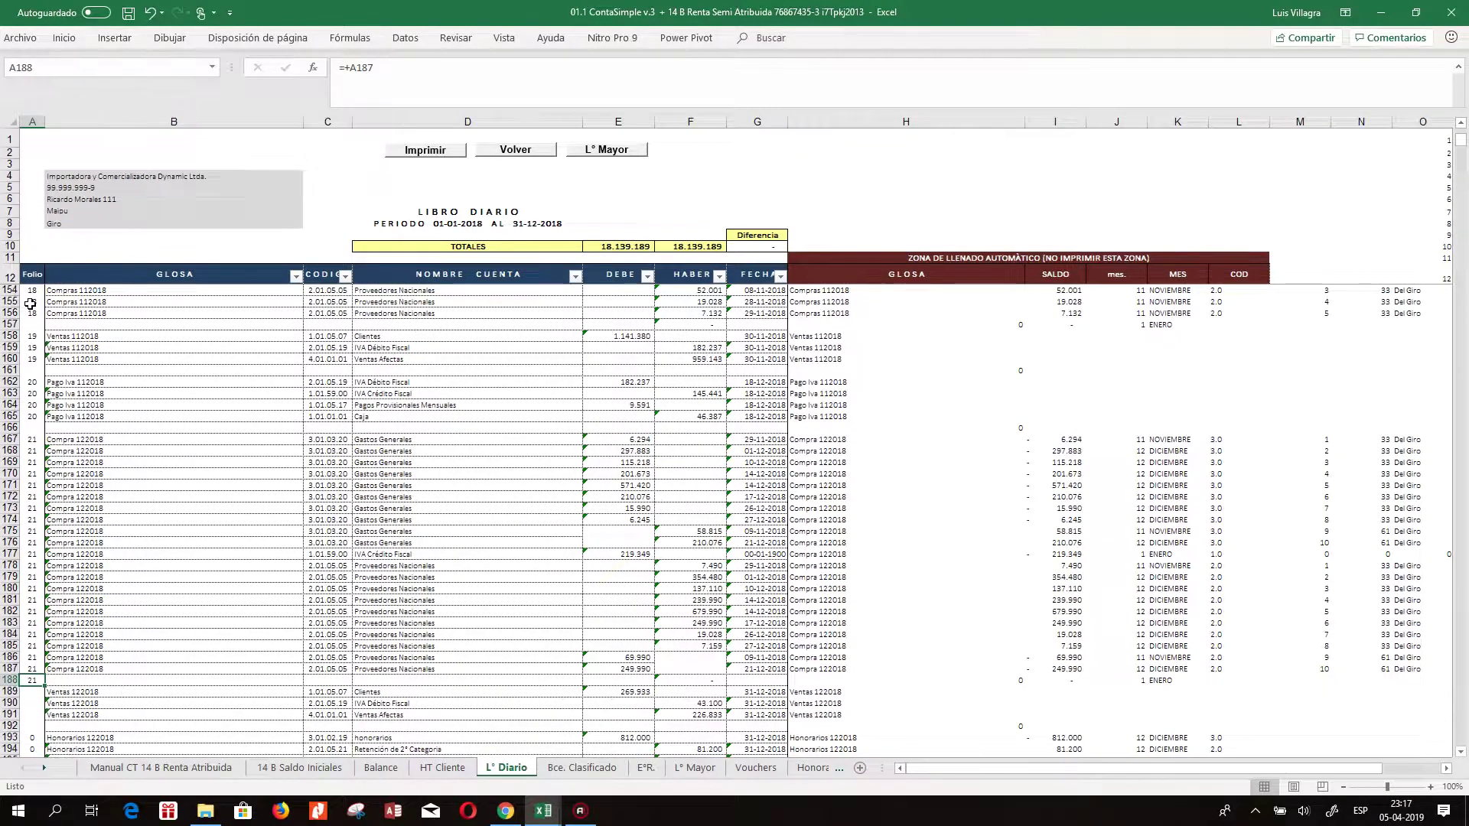
pyautogui.press('Down')
# - Enter folio 22 on the three Ventas 122018 rows (A189:A191)
pyautogui.write('22')
pyautogui.press('Return')
pyautogui.write('22')
pyautogui.press('Return')
pyautogui.write('22')
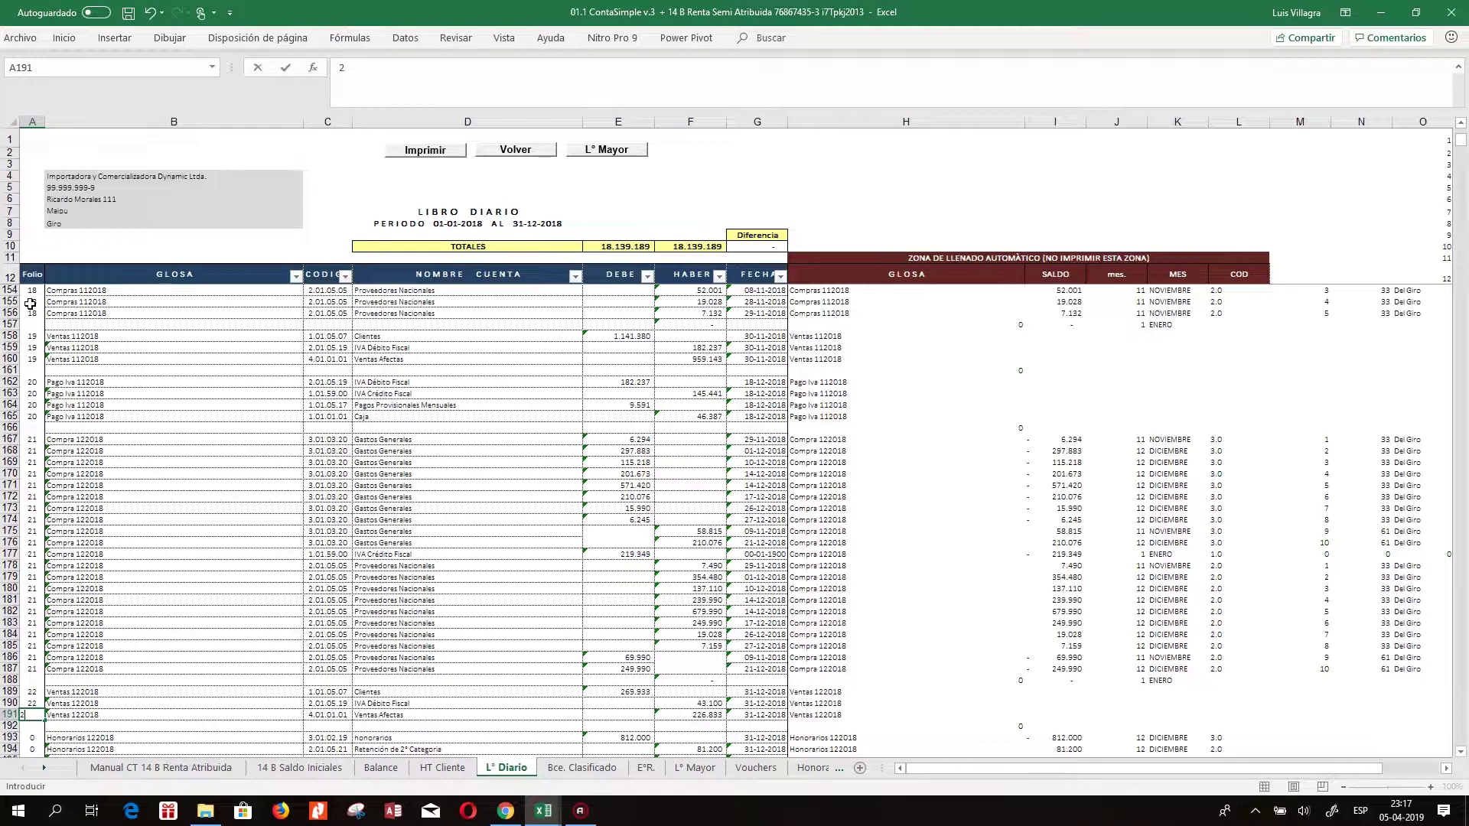
pyautogui.press('Return')
# - Set folio 13 for the Honorarios 122018 entry (A193:A195) and clear the folio on blank row 196
pyautogui.press('Return')
pyautogui.press('Return')
pyautogui.press('Return')
pyautogui.press('Up')
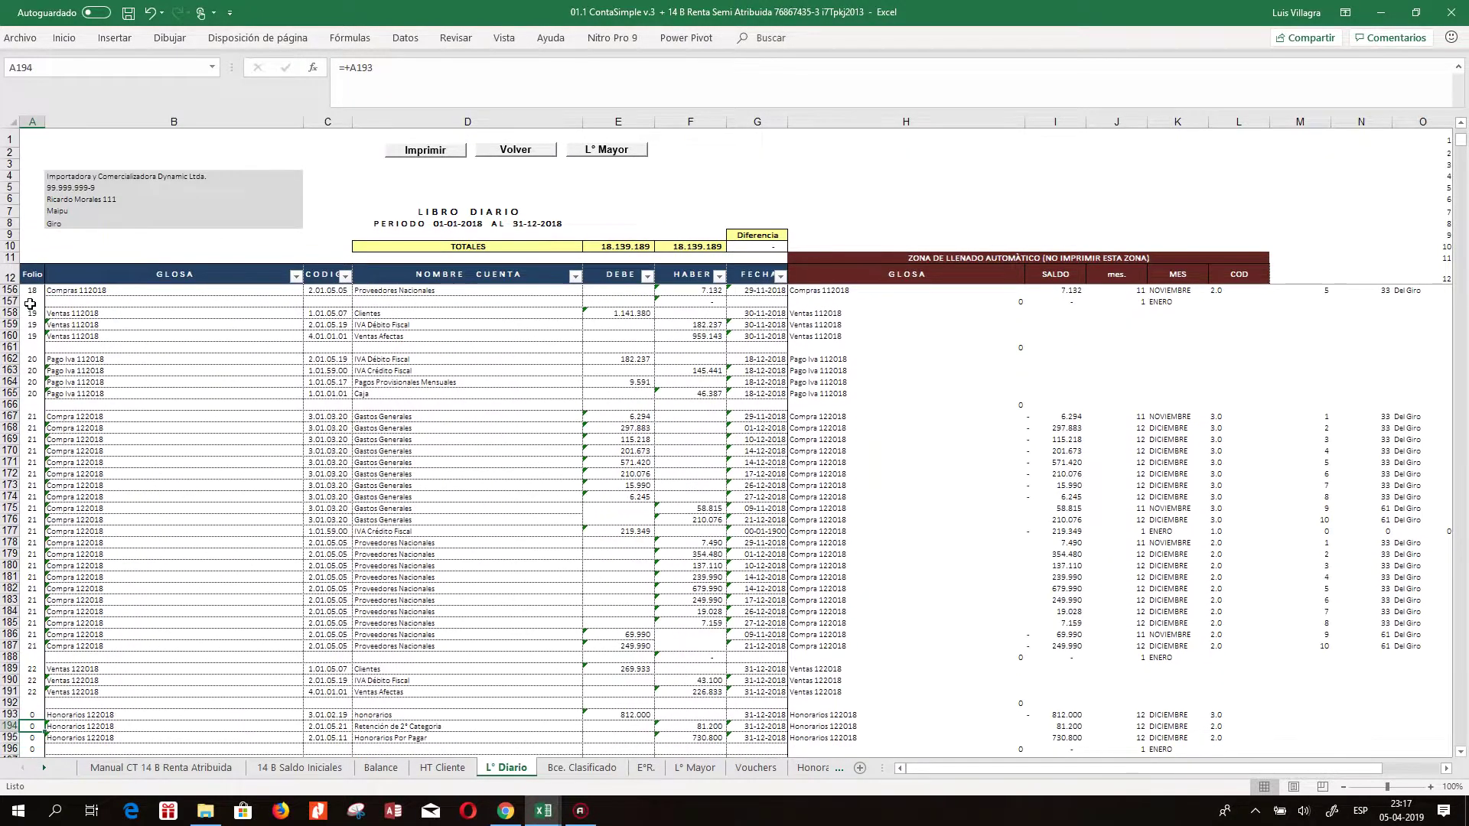
pyautogui.write('123')
pyautogui.press('Return')
pyautogui.press('Up')
pyautogui.write('1')
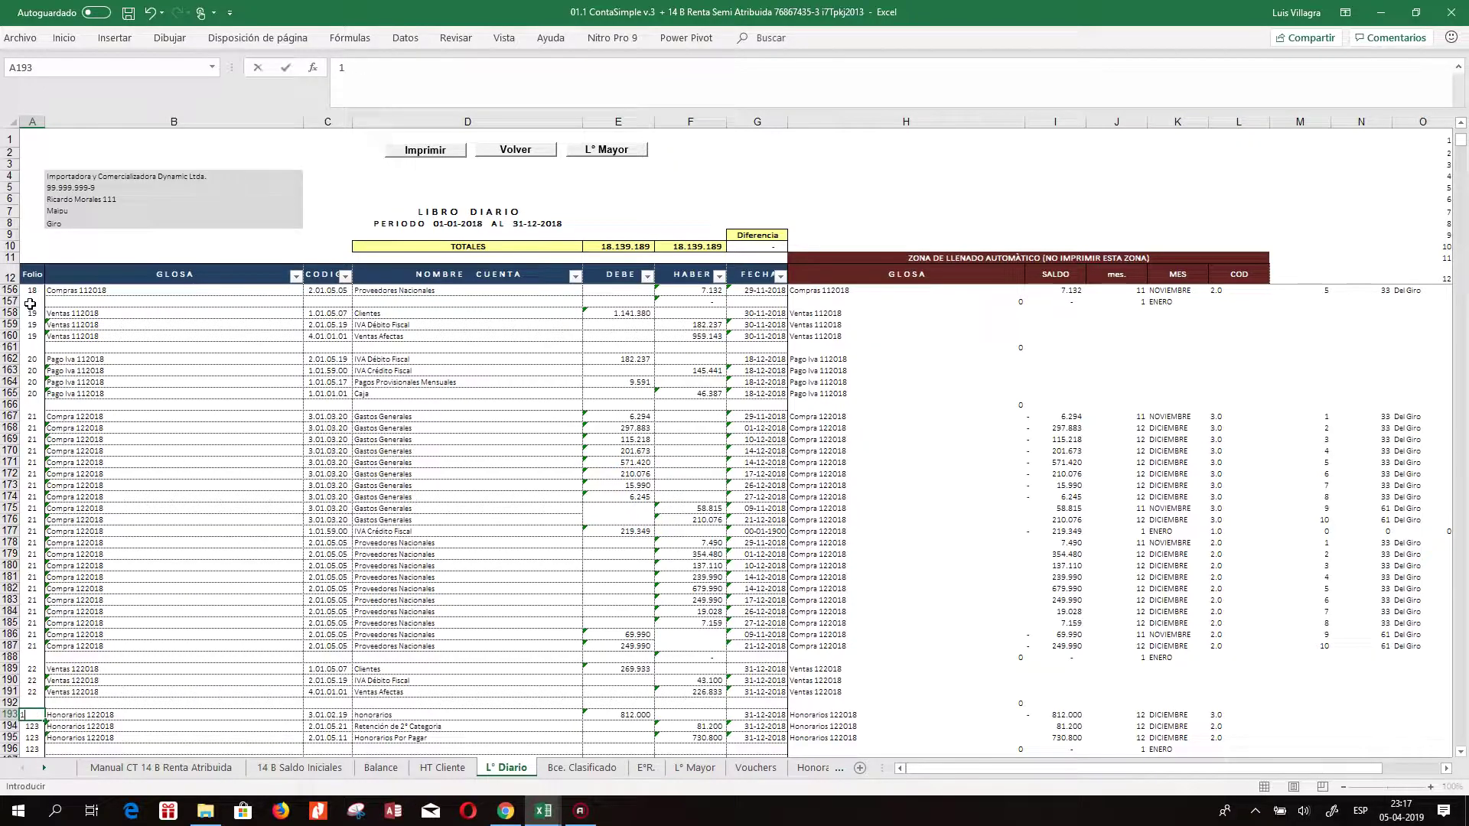
pyautogui.press('Return')
pyautogui.press('Down')
pyautogui.press('Down')
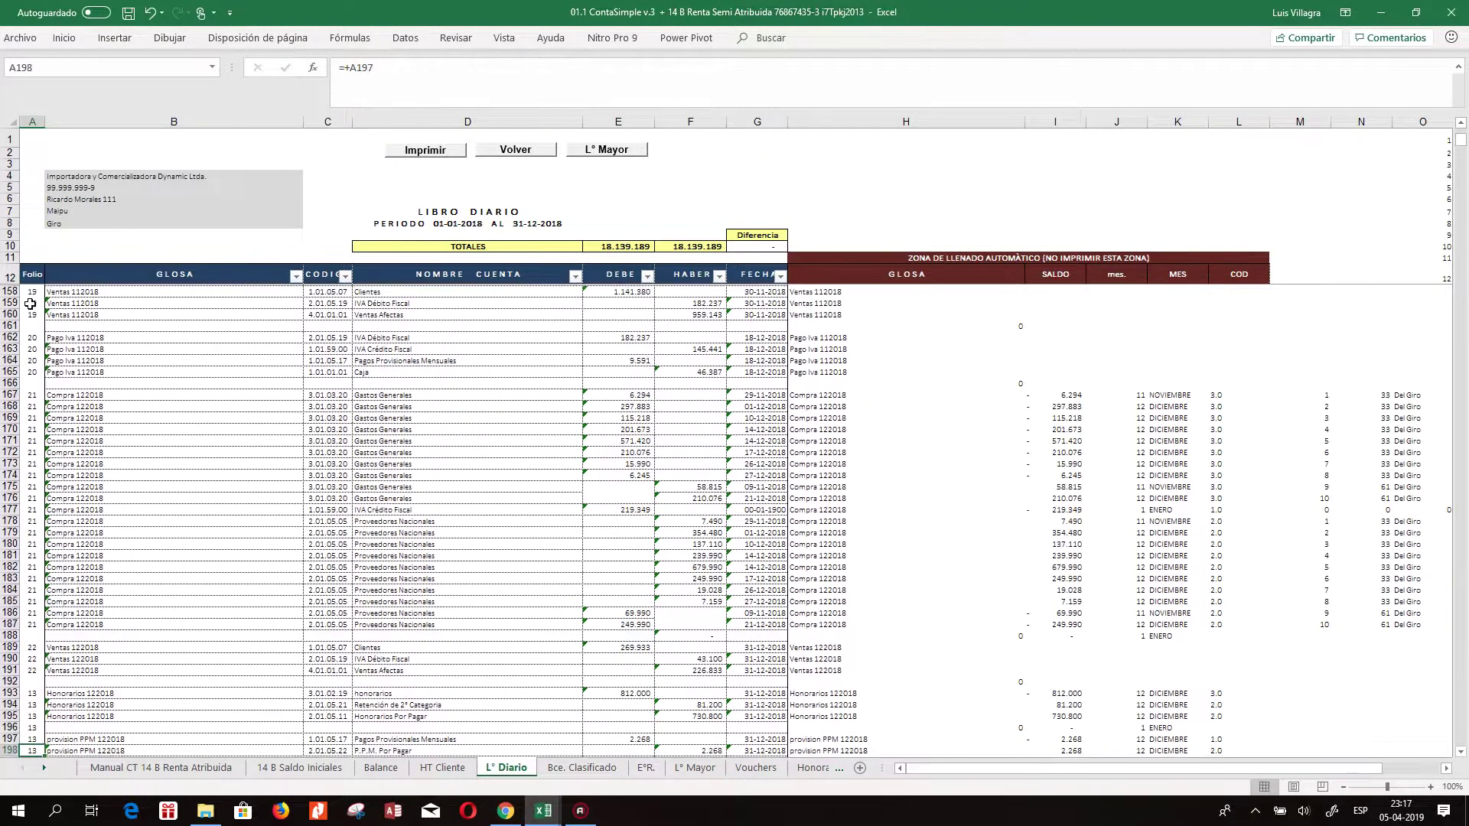
pyautogui.press('Delete')
pyautogui.press('Down')
pyautogui.press('Down')
pyautogui.press('Up')
# - Set folio 14 for the provision PPM 122018 entry (A197:A198) and clear the folio on blank row 199
pyautogui.write('1')
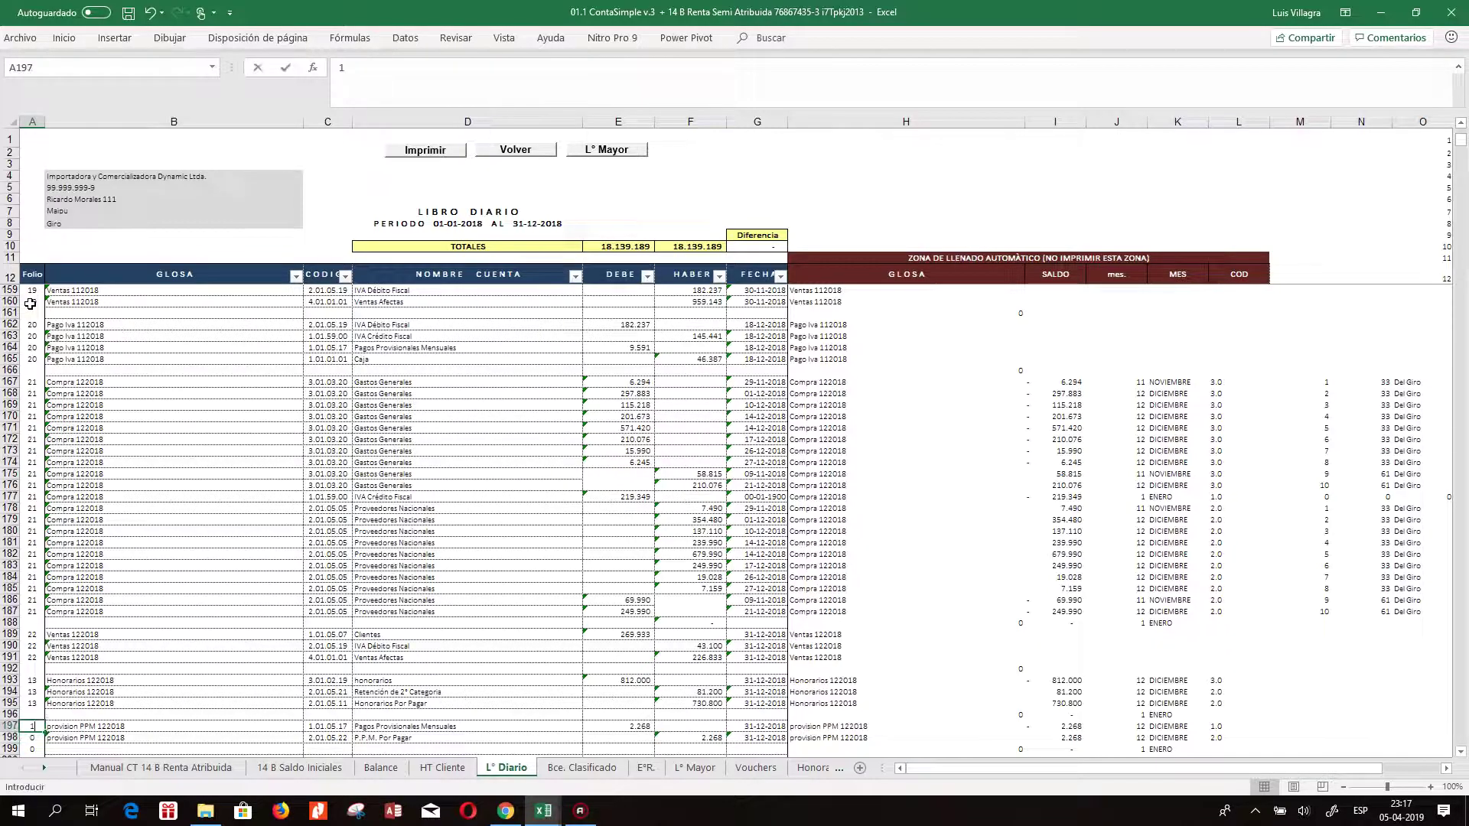
pyautogui.write('4')
pyautogui.press('Return')
pyautogui.press('Down')
pyautogui.scroll(-1, 29, 304)
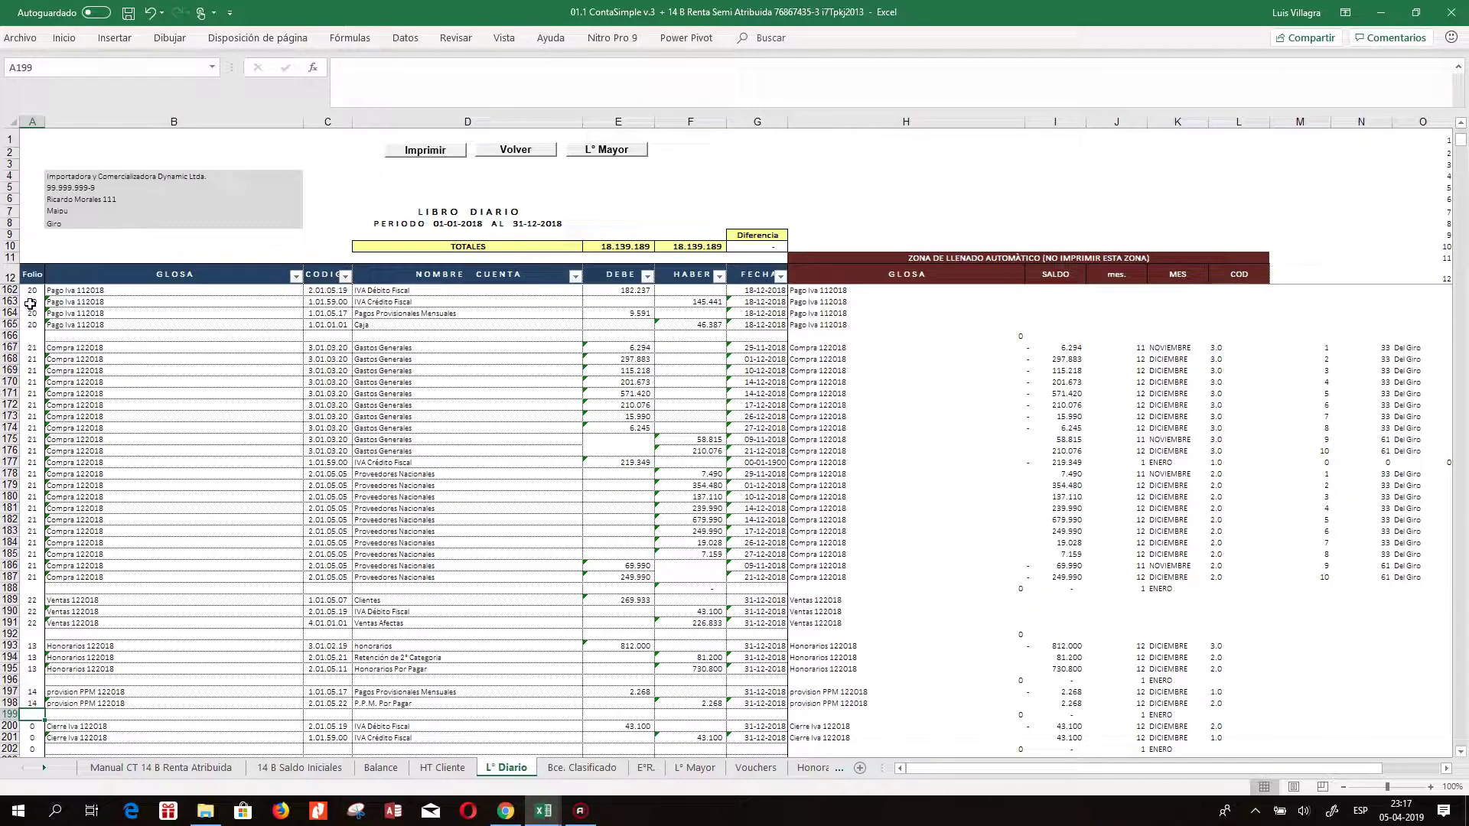
# - Set folio 15 for the Cierre Iva 122018 entry (A200:A201) and clear the folio on blank row 202
pyautogui.press('Down')
pyautogui.press('Down')
pyautogui.write('15')
pyautogui.press('Return')
pyautogui.press('Down')
pyautogui.press('Down')
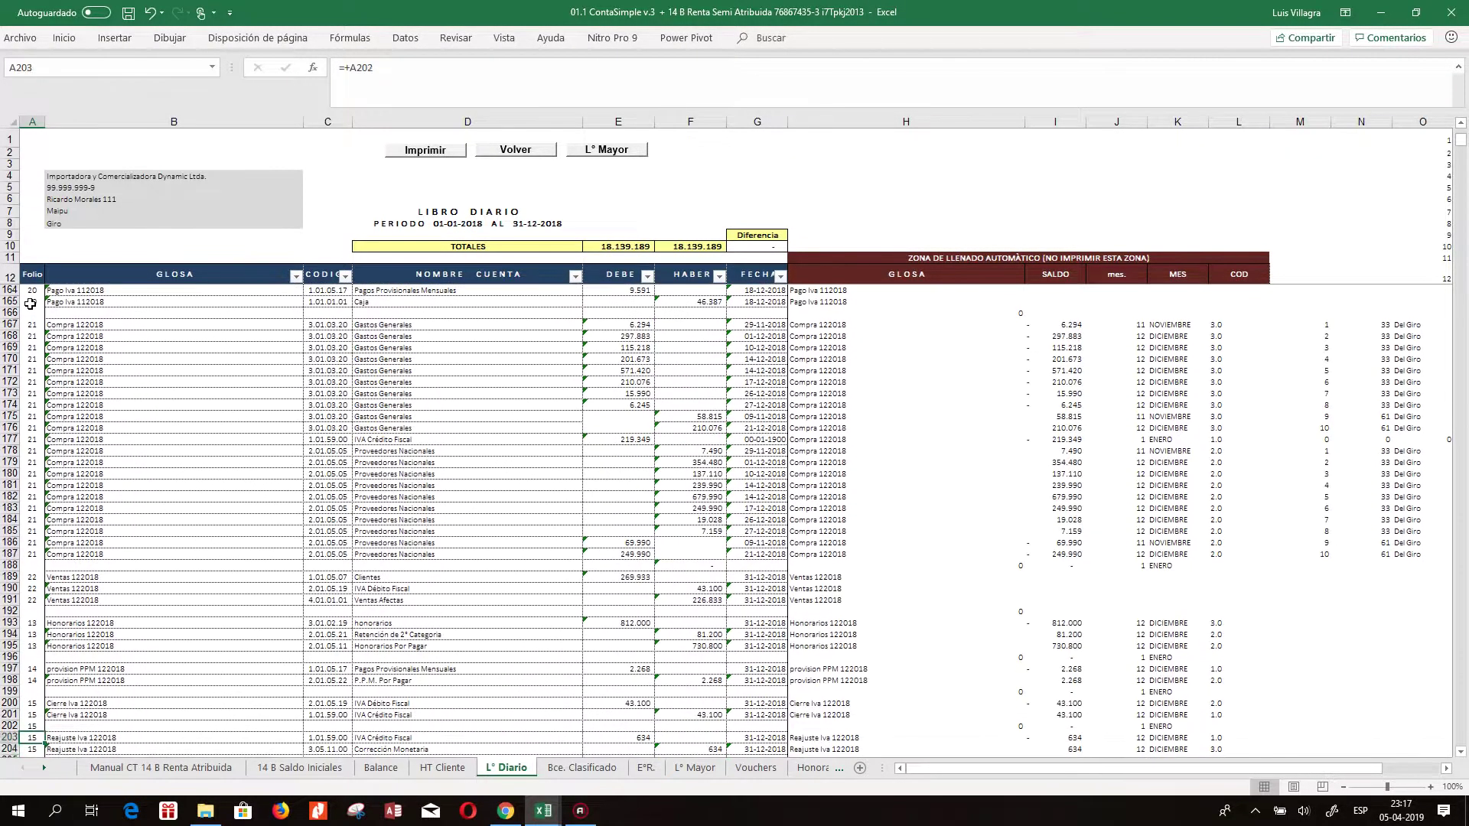
pyautogui.press('Delete')
pyautogui.press('Down')
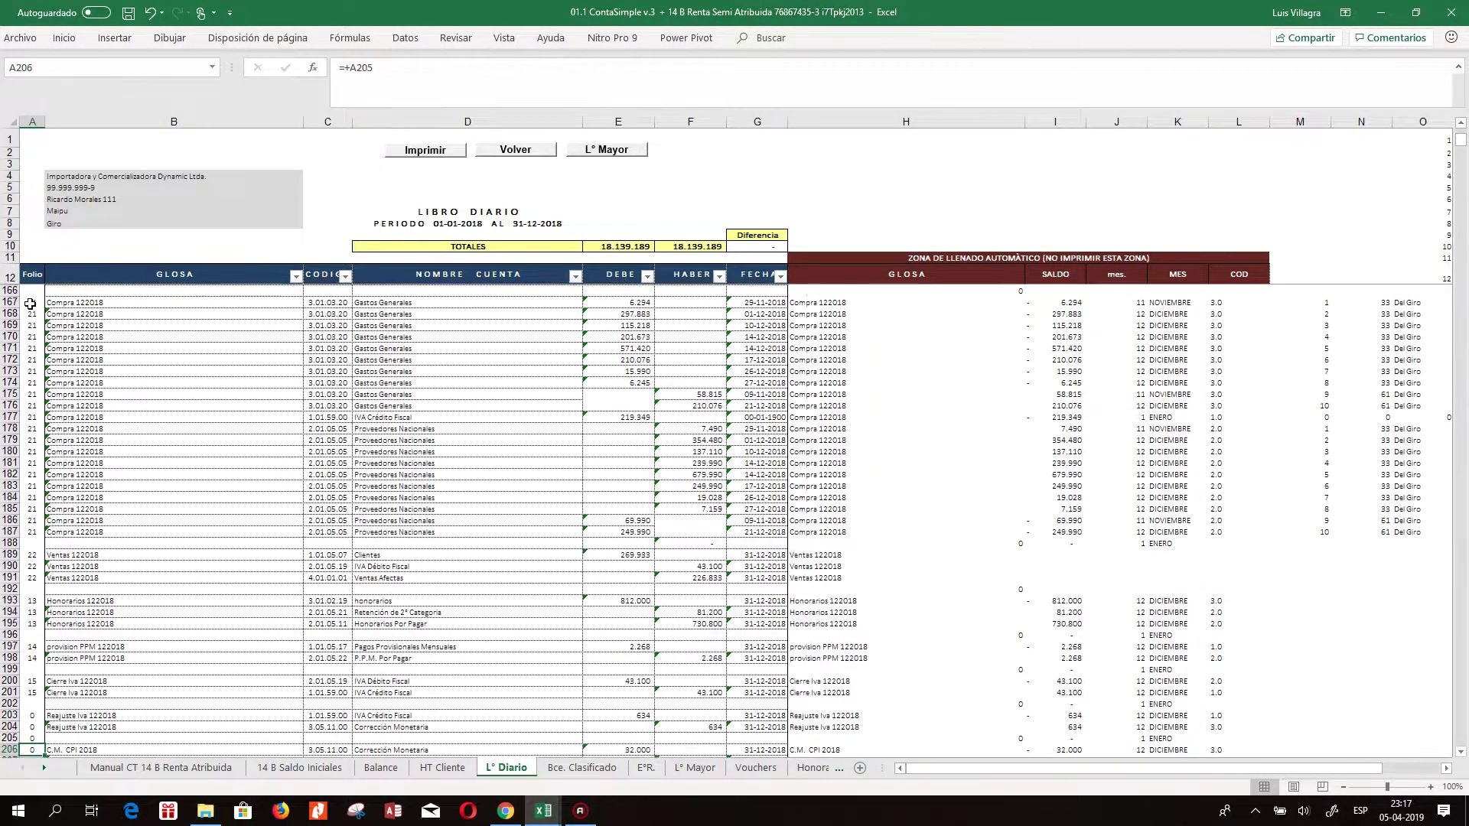
# - Set folio 16 for the Reajuste Iva 122018 entry (A203:A204) and clear the folio on blank row 205
pyautogui.write('16')
pyautogui.press('Return')
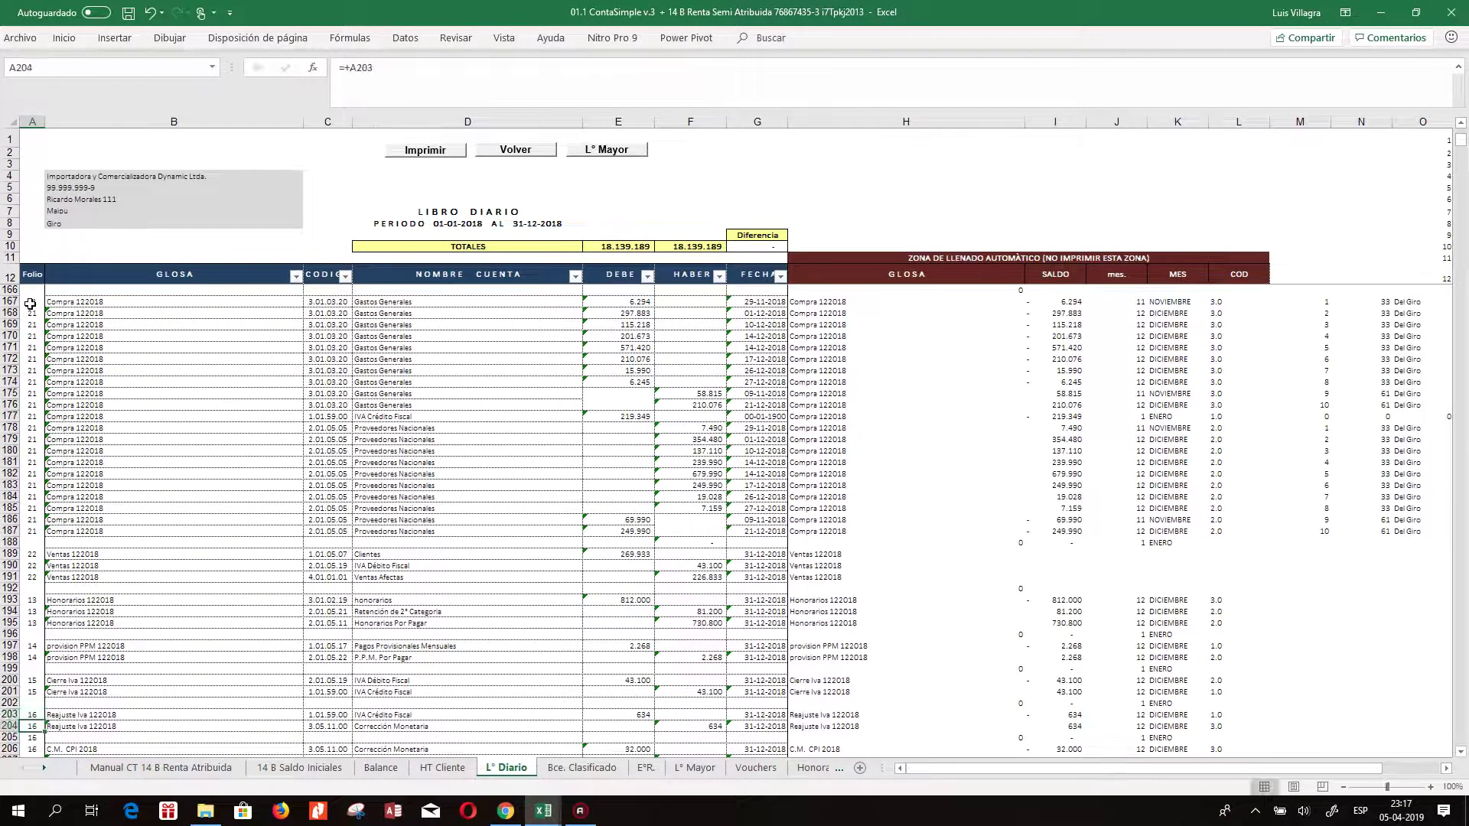
pyautogui.press('Down')
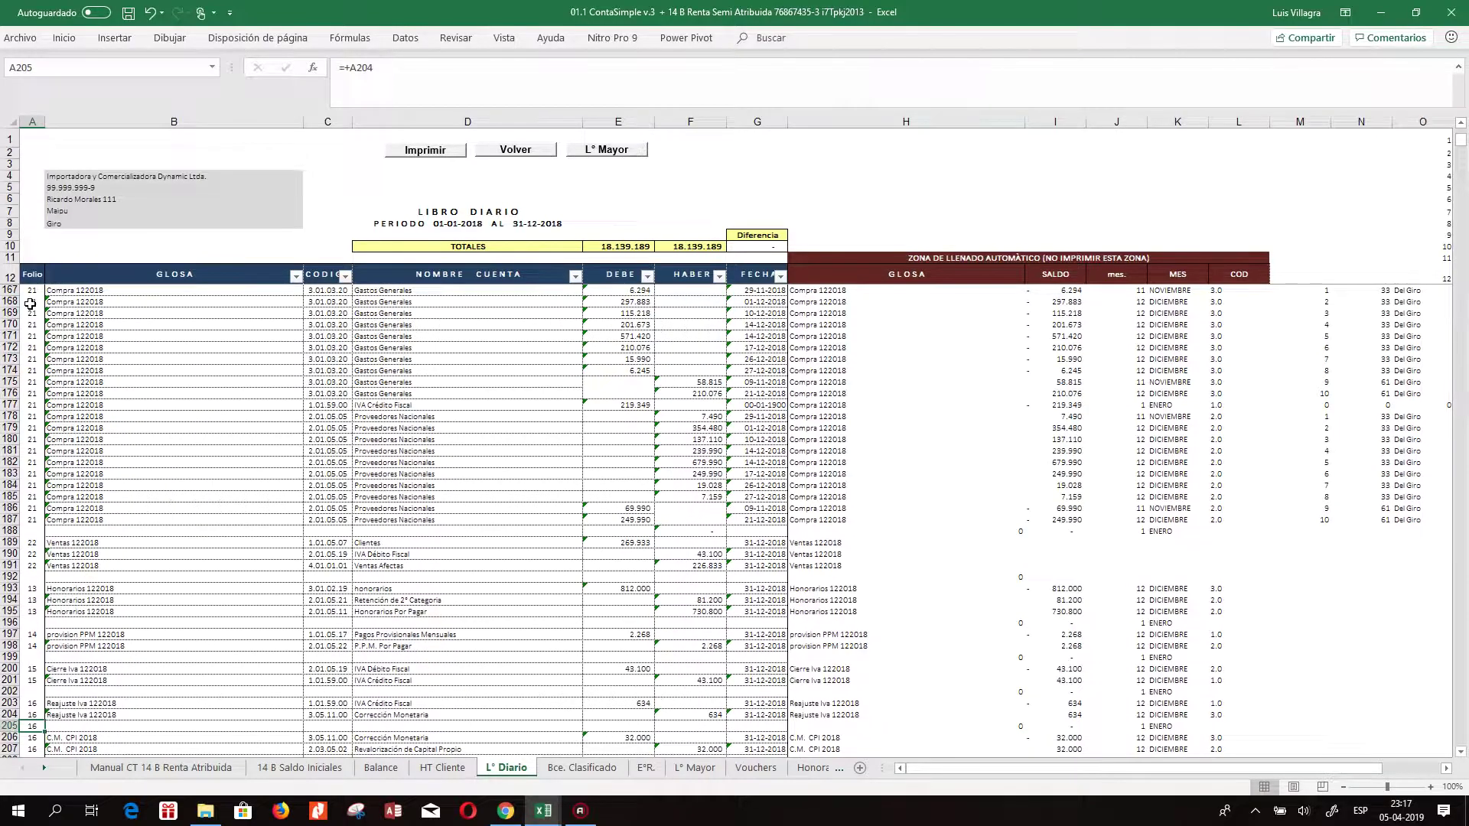
pyautogui.press('Down')
pyautogui.press('Down')
# - Set folio 17 for the C.M. CPI 2018 entry (A206:A207) and clear the folio on blank row 208
pyautogui.write('17')
pyautogui.press('Return')
pyautogui.press('Down')
pyautogui.press('Down')
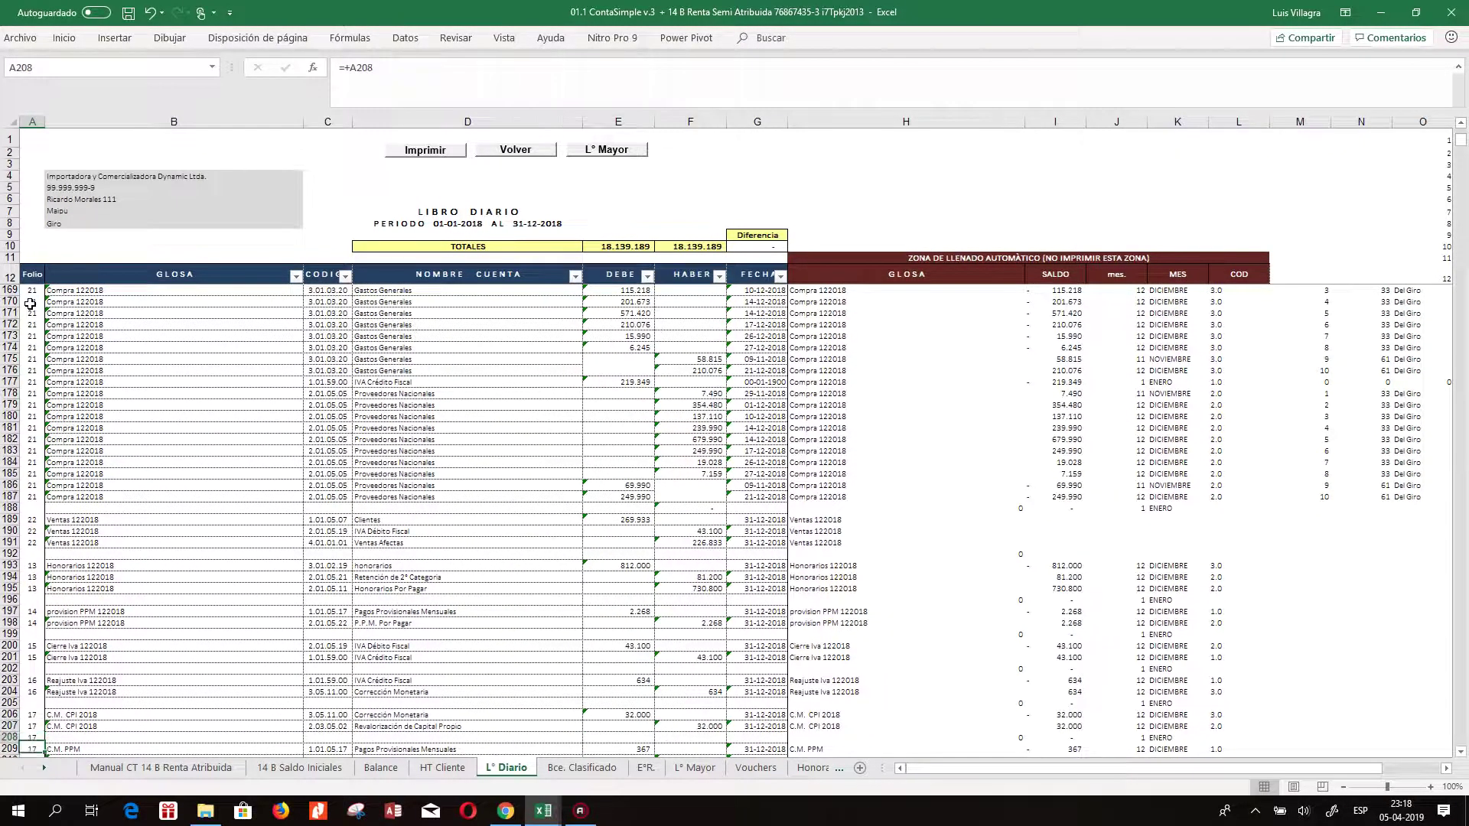
pyautogui.write('0')
pyautogui.press('Return')
pyautogui.press('Down')
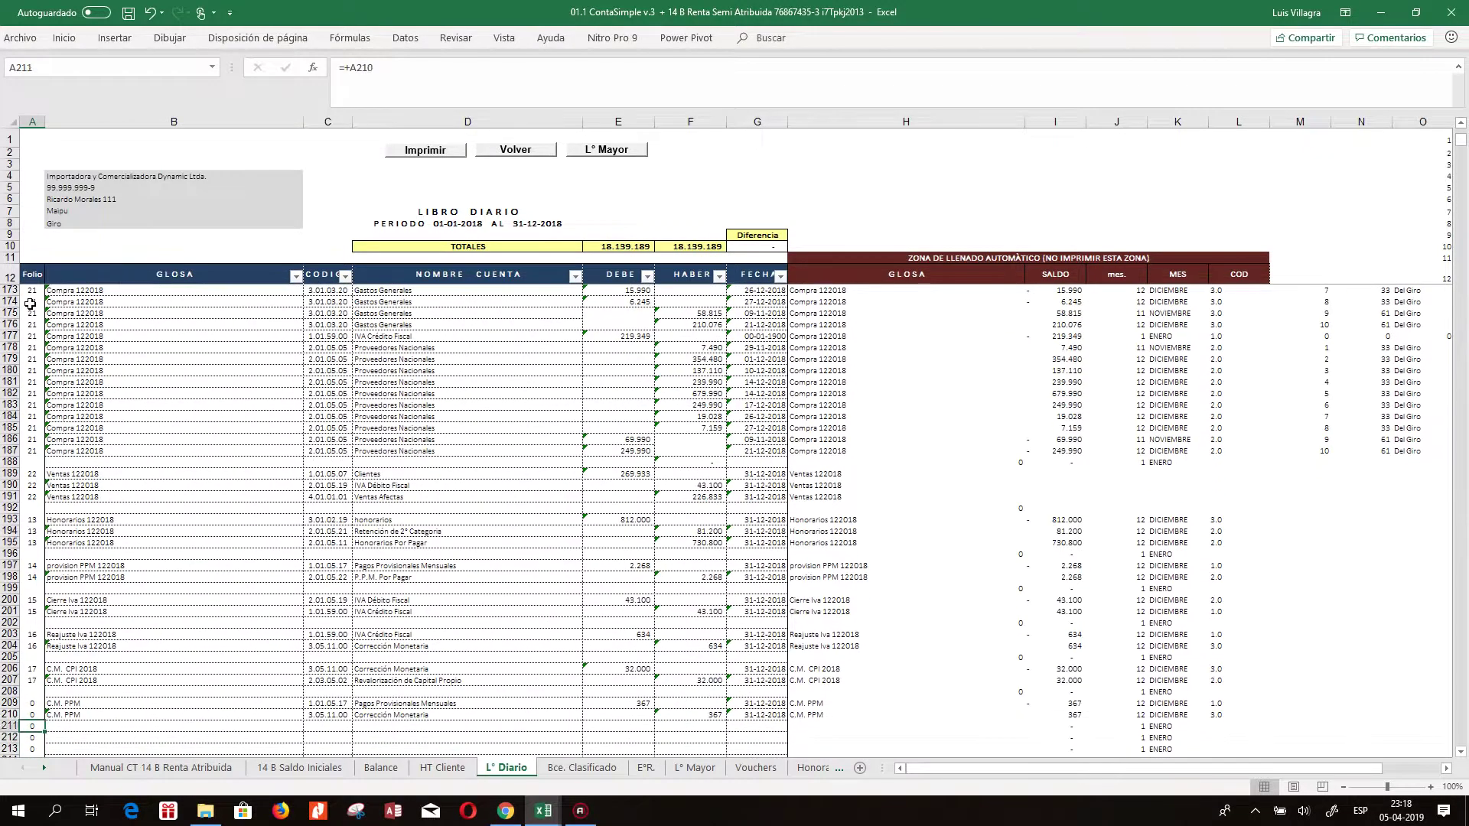
# - Set folio 18 for the C.M. PPM entry (A209:A210) and enter 0 as the folio on blank row 211
pyautogui.write('18')
pyautogui.press('Return')
pyautogui.press('Down')
pyautogui.press('Down')
pyautogui.press('Down')
pyautogui.press('Down')
pyautogui.press('Down')
pyautogui.press('Down')
pyautogui.press('Down')
pyautogui.press('Up')
pyautogui.press('Up')
pyautogui.press('Up')
pyautogui.press('Up')
pyautogui.press('Up')
pyautogui.press('Up')
pyautogui.write('0')
pyautogui.press('Return')
pyautogui.press('Down')
pyautogui.press('Down')
pyautogui.press('Down')
# - Return to the beginning of the L° Diario and look over the Compras 052018 entry
pyautogui.scroll(9, 849, 507)
pyautogui.scroll(20, 849, 507)
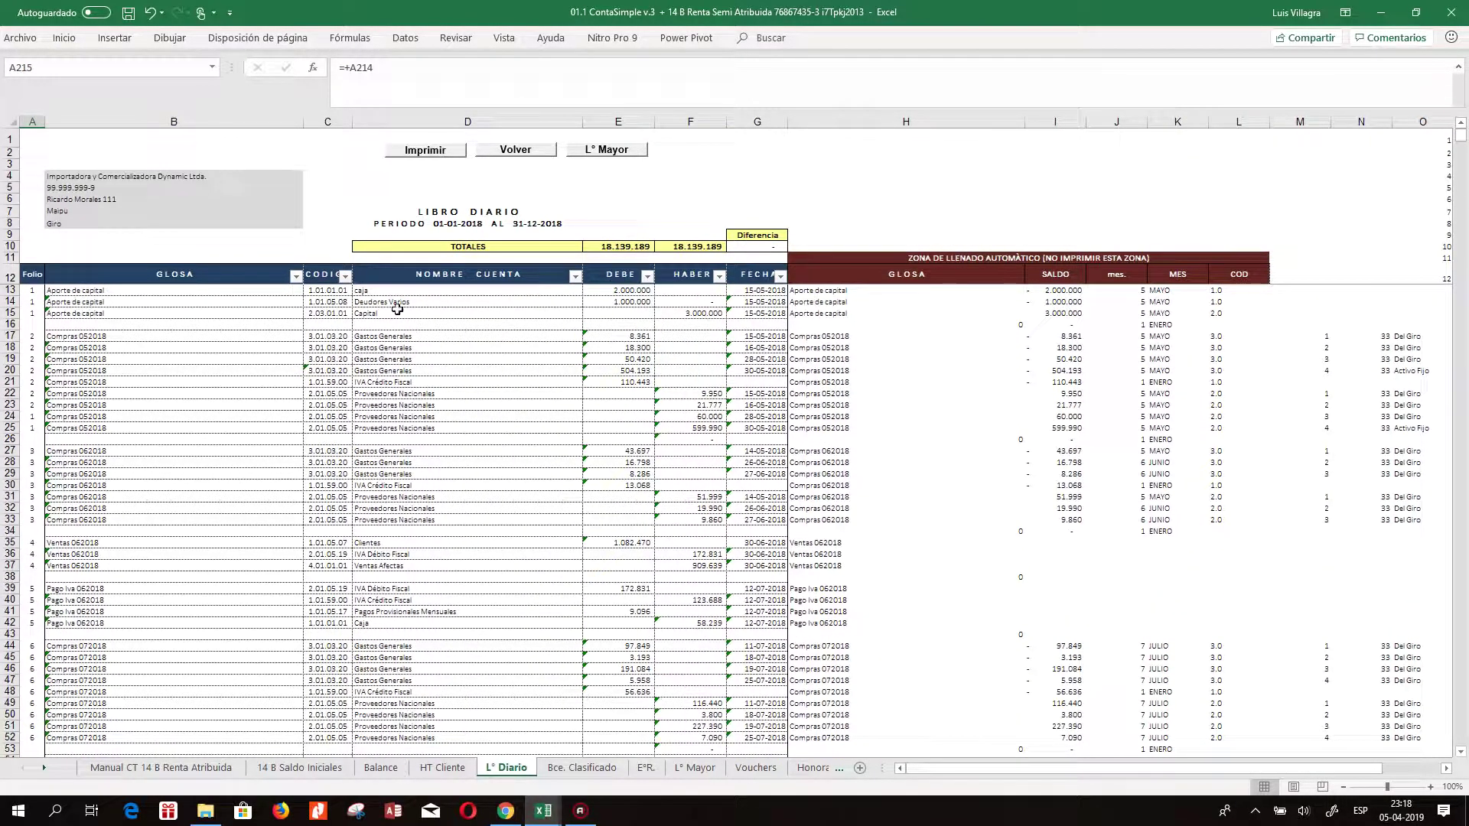
pyautogui.click(391, 371)
pyautogui.click(403, 334)
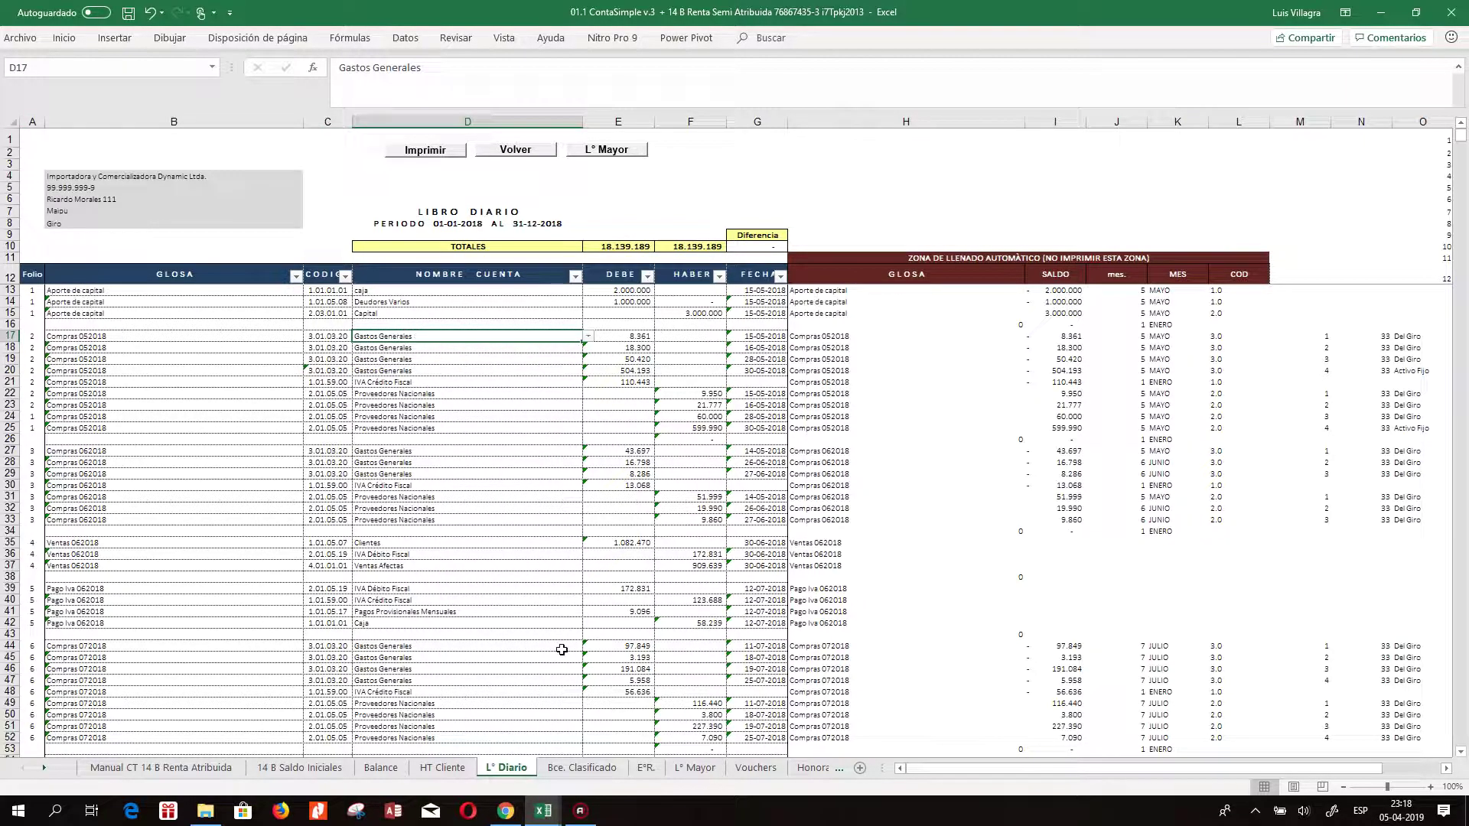
# - Glance at the Honorarios sheet and examine the May and June net, IVA and total amounts in Rcompras
pyautogui.click(807, 769)
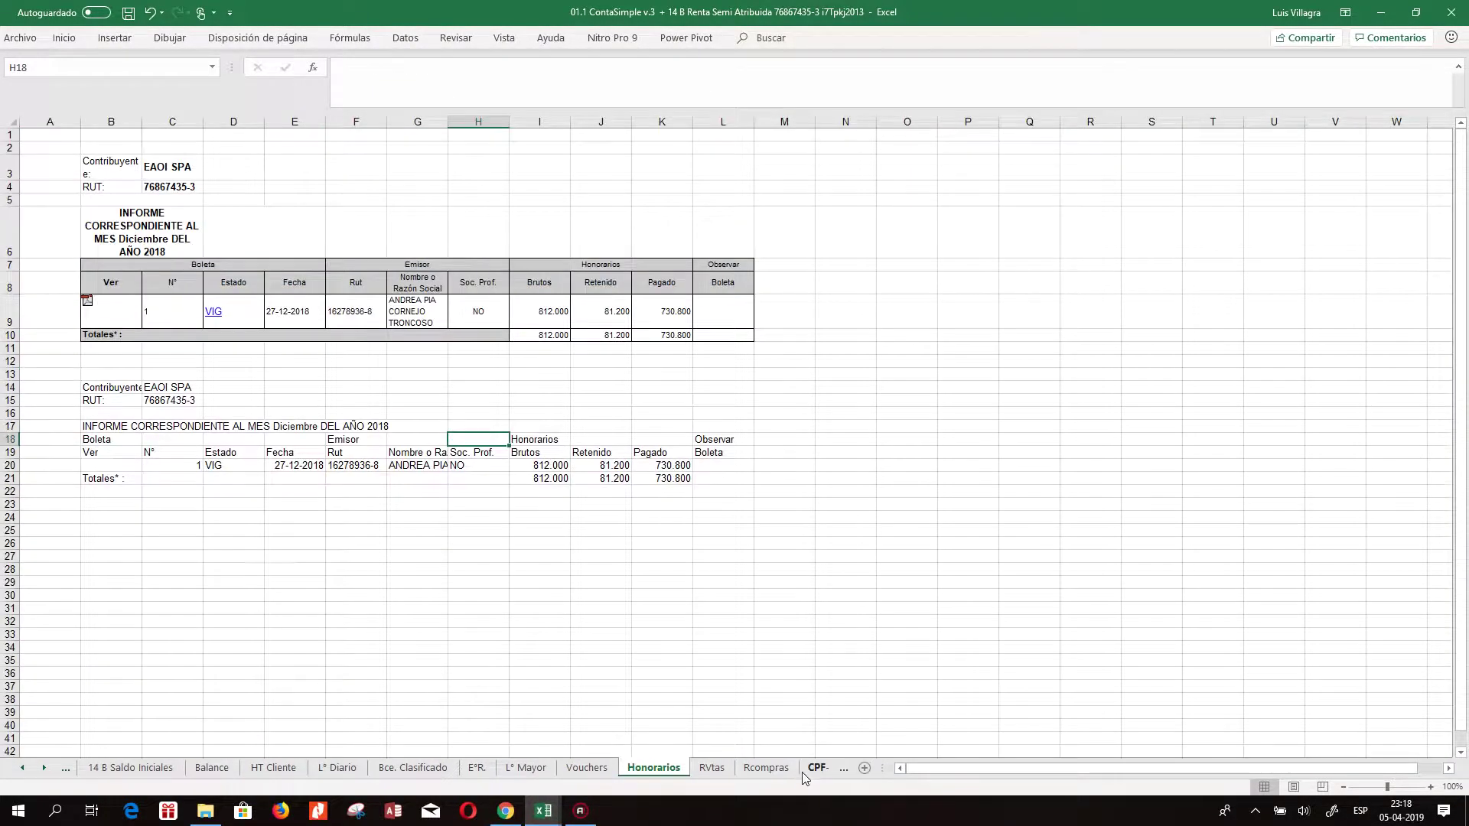
pyautogui.click(728, 767)
pyautogui.click(750, 774)
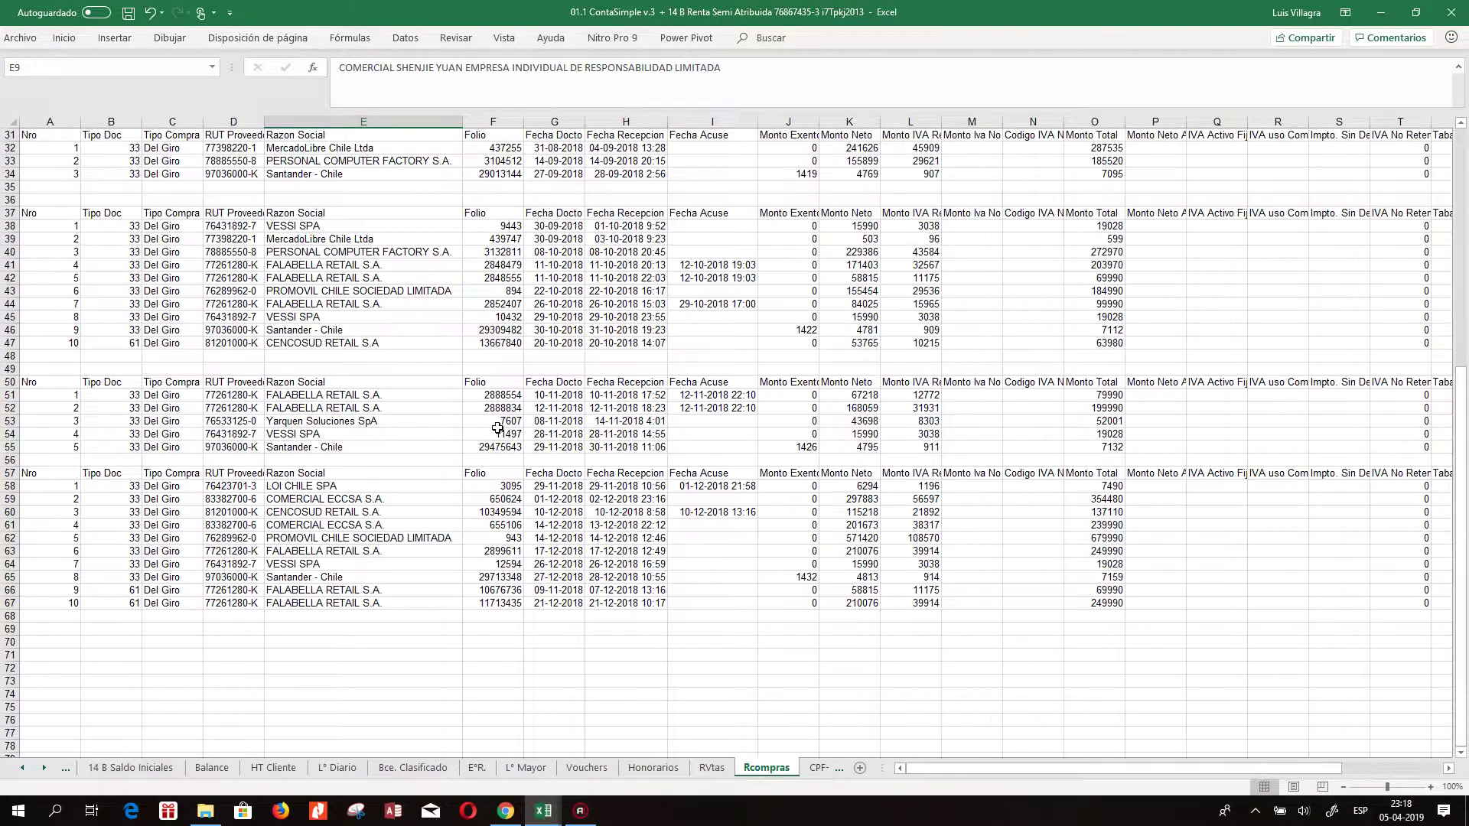
pyautogui.scroll(10, 497, 427)
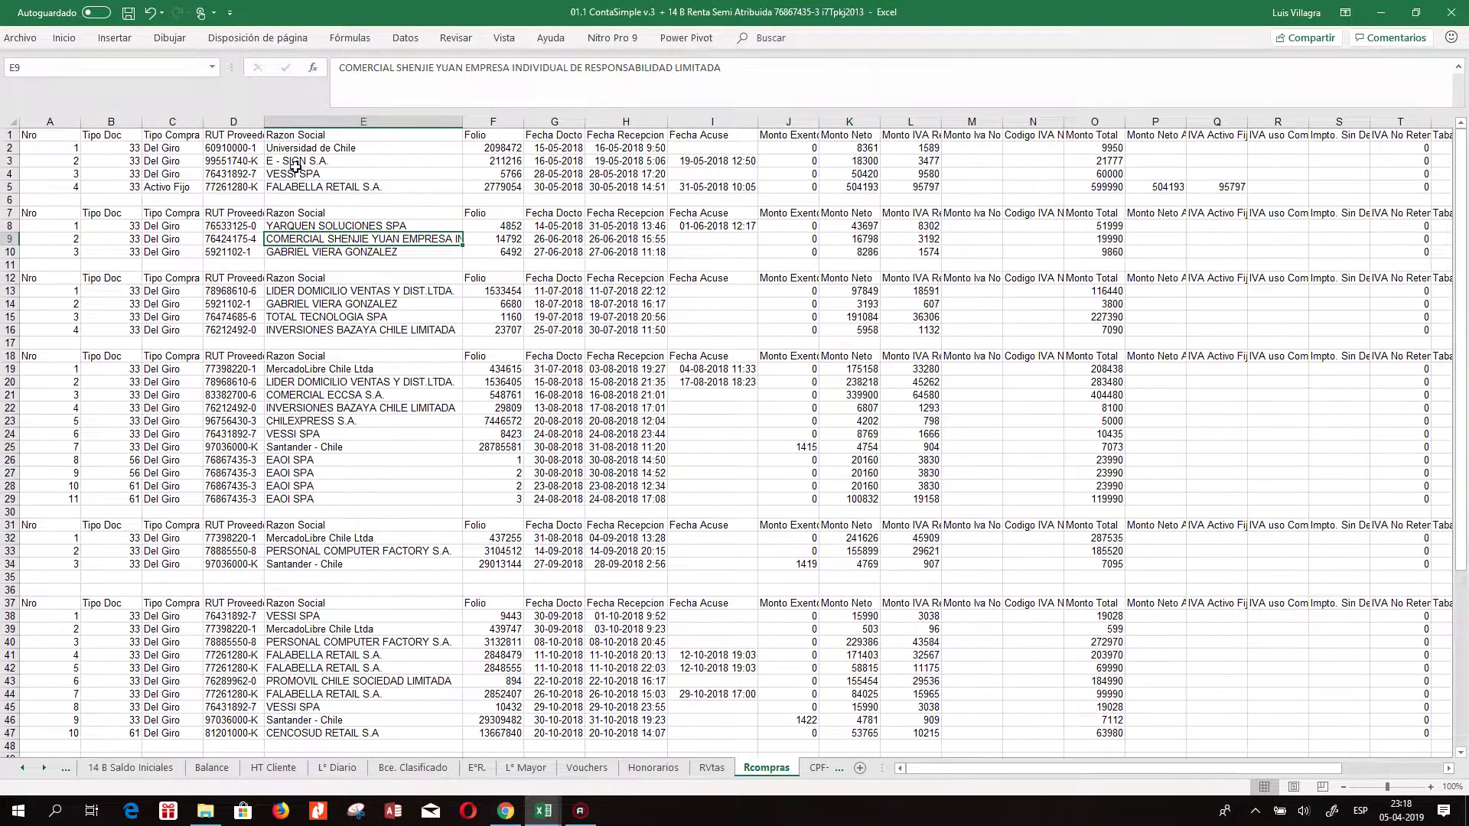
pyautogui.moveTo(855, 150); pyautogui.dragTo(858, 188)
pyautogui.moveTo(1109, 149); pyautogui.dragTo(1111, 189)
pyautogui.click(869, 227)
pyautogui.moveTo(869, 227); pyautogui.dragTo(930, 253)
pyautogui.click(1090, 238)
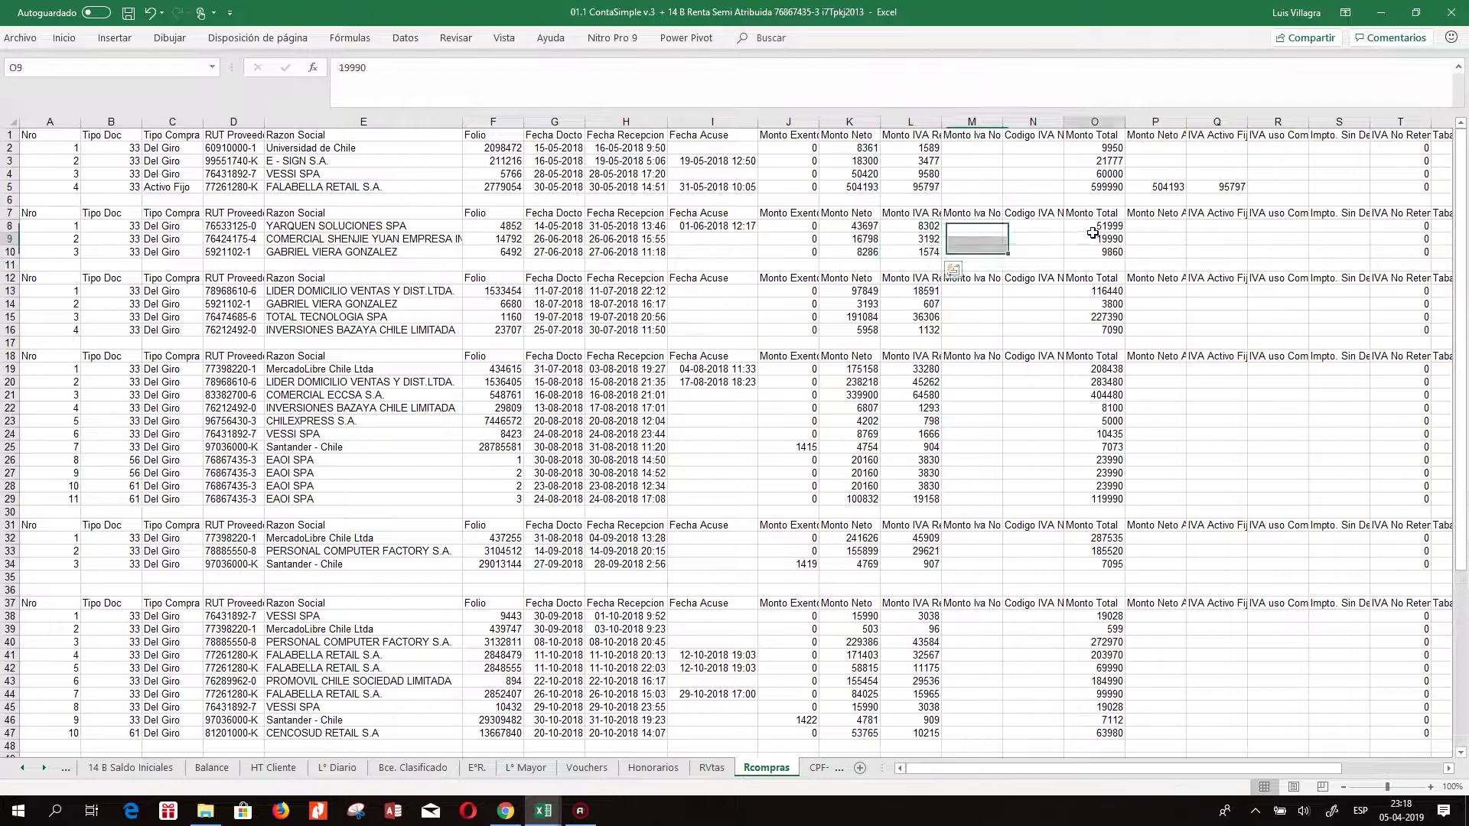
pyautogui.scroll(-10, 577, 512)
pyautogui.scroll(10, 577, 513)
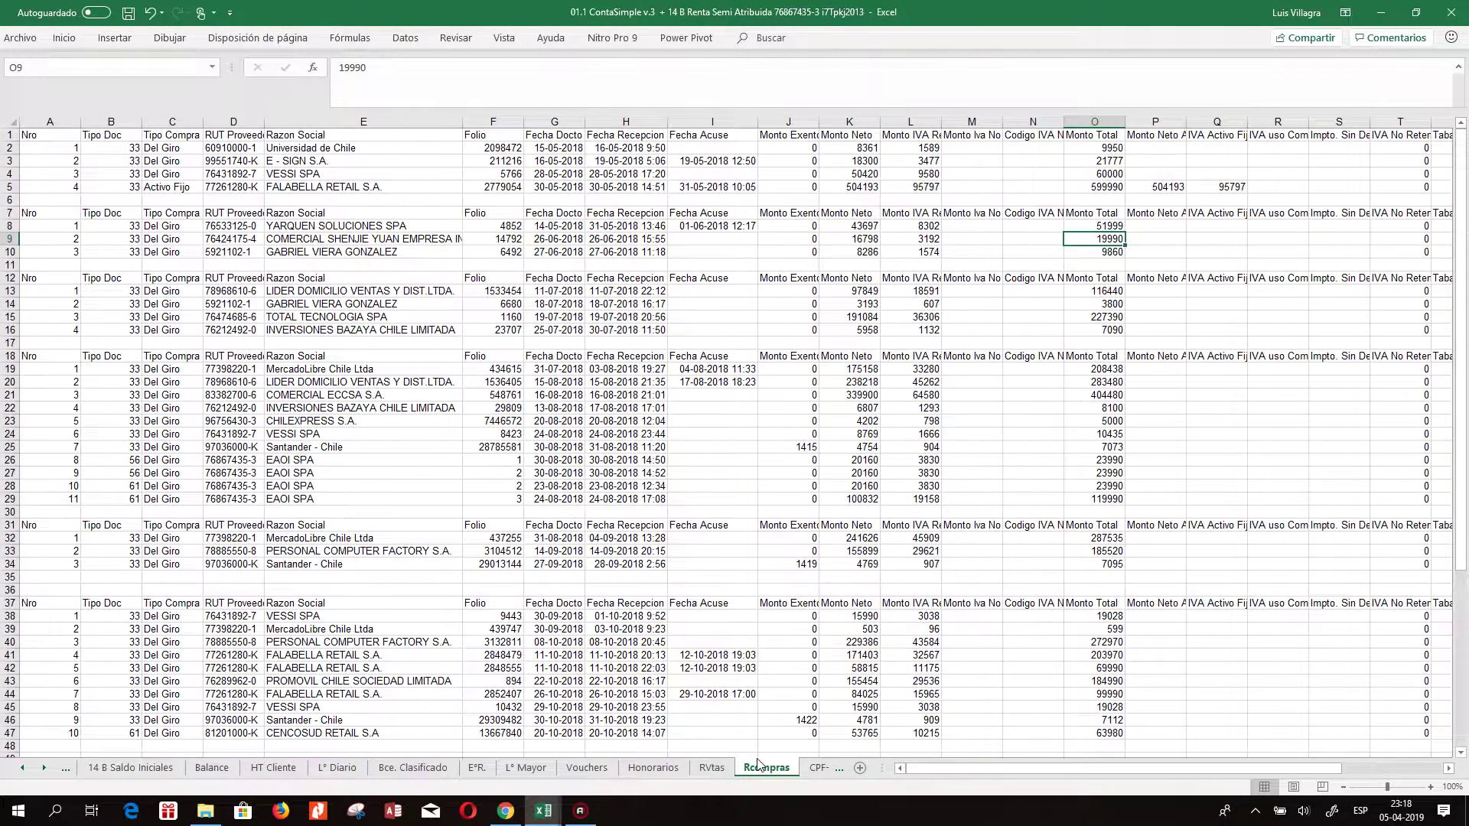
# - Look over the RVtas, Rcompras and Honorarios source sheets
pyautogui.click(715, 768)
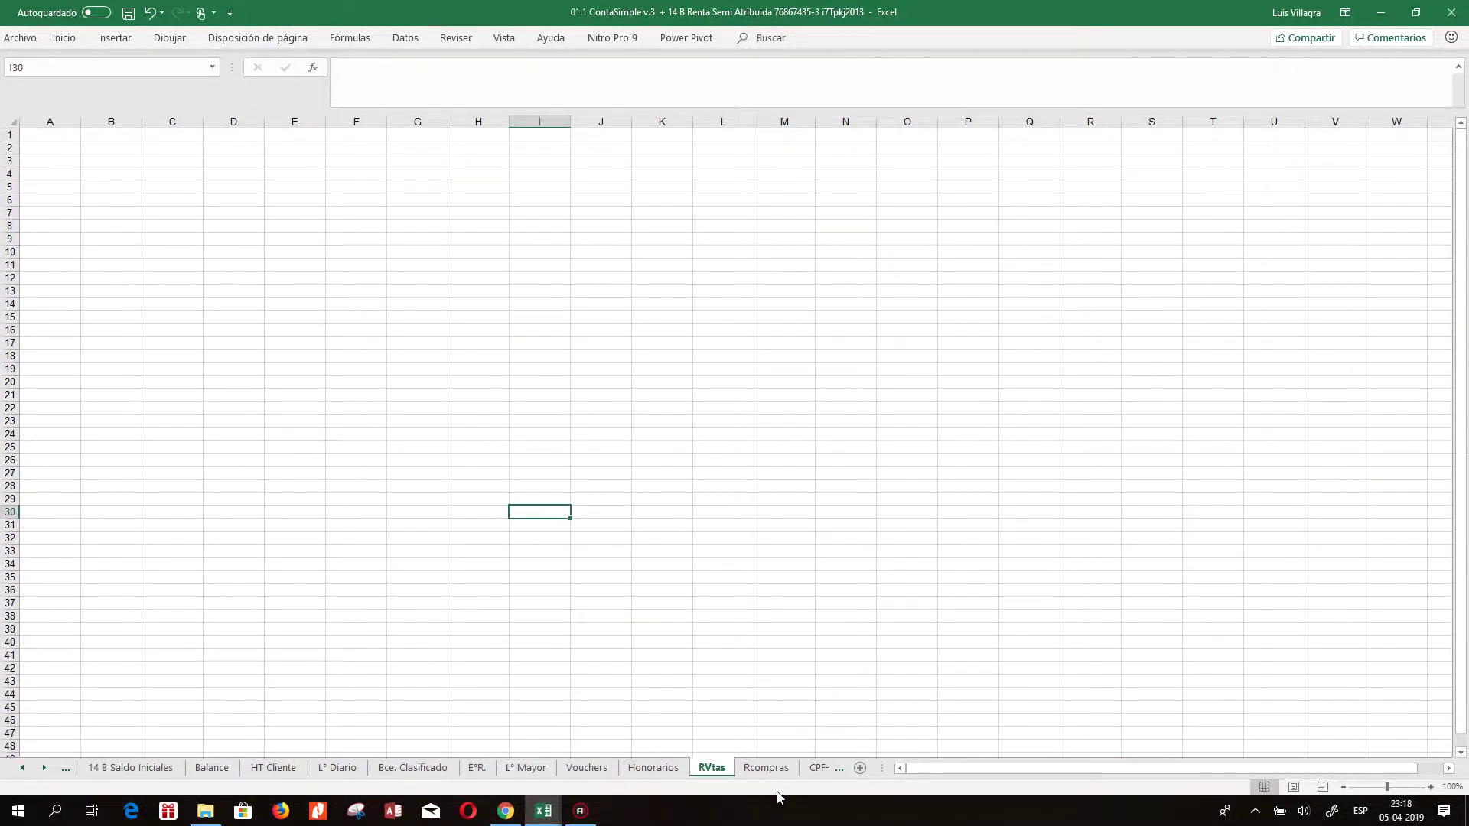
pyautogui.click(766, 768)
pyautogui.click(654, 768)
pyautogui.scroll(-10, 393, 367)
pyautogui.scroll(10, 393, 367)
pyautogui.scroll(-10, 393, 367)
pyautogui.scroll(1, 396, 371)
# - Review all the L° Diario entries from the capital contribution to the closing C.M. PPM entry
pyautogui.click(343, 771)
pyautogui.click(431, 519)
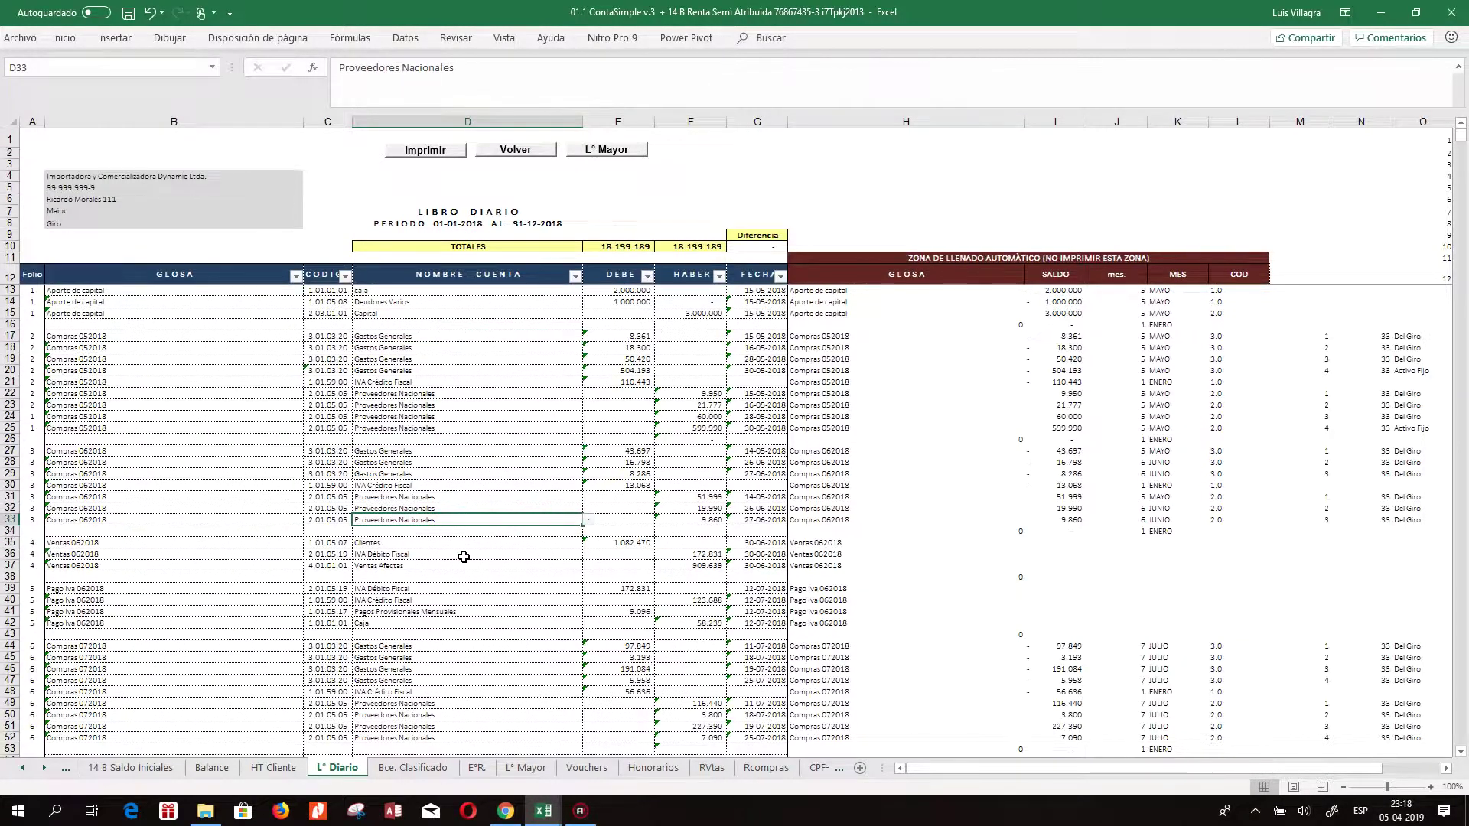
pyautogui.scroll(-20, 467, 552)
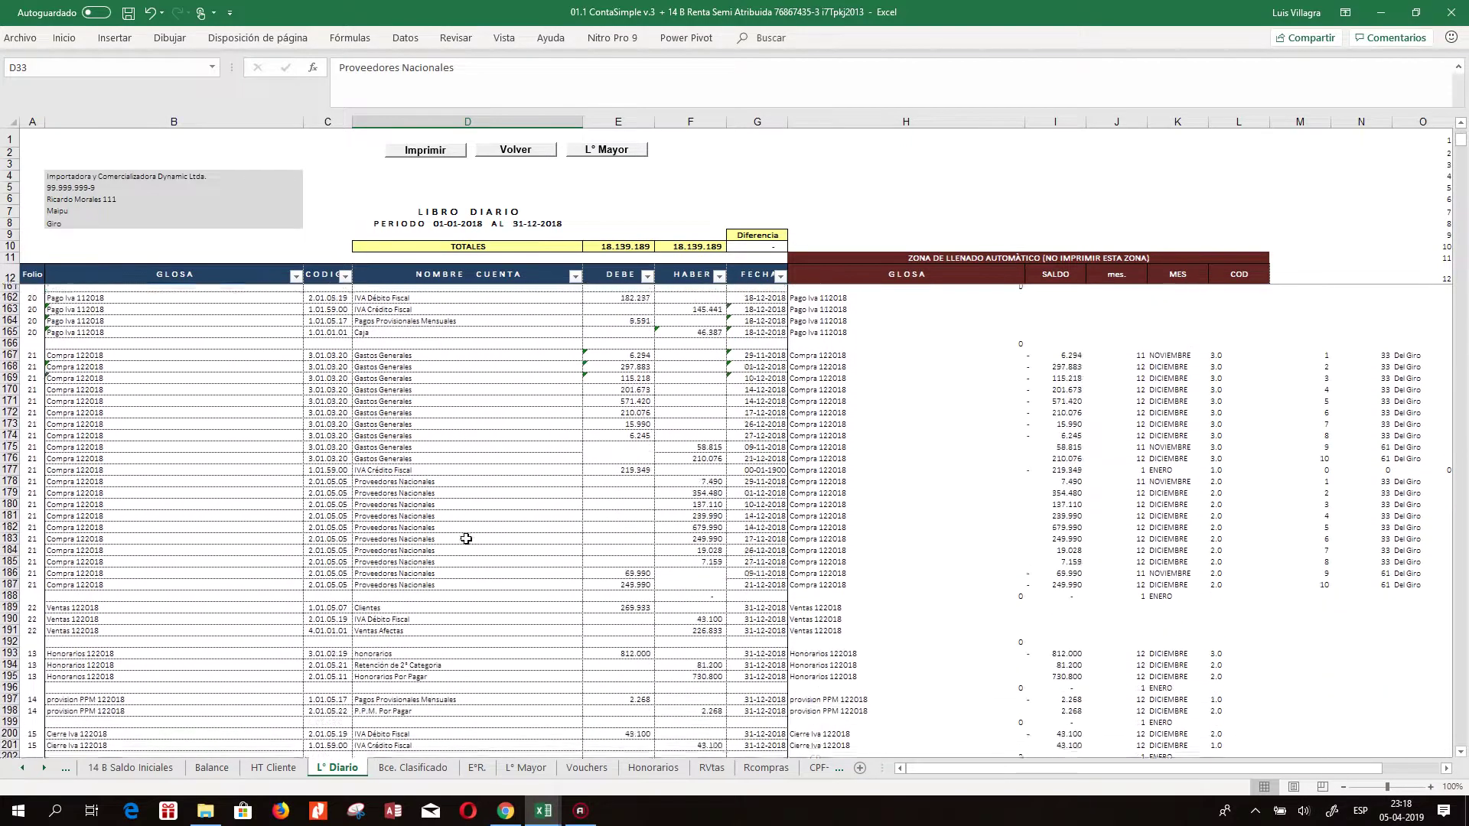
pyautogui.scroll(-10, 466, 539)
pyautogui.scroll(20, 466, 538)
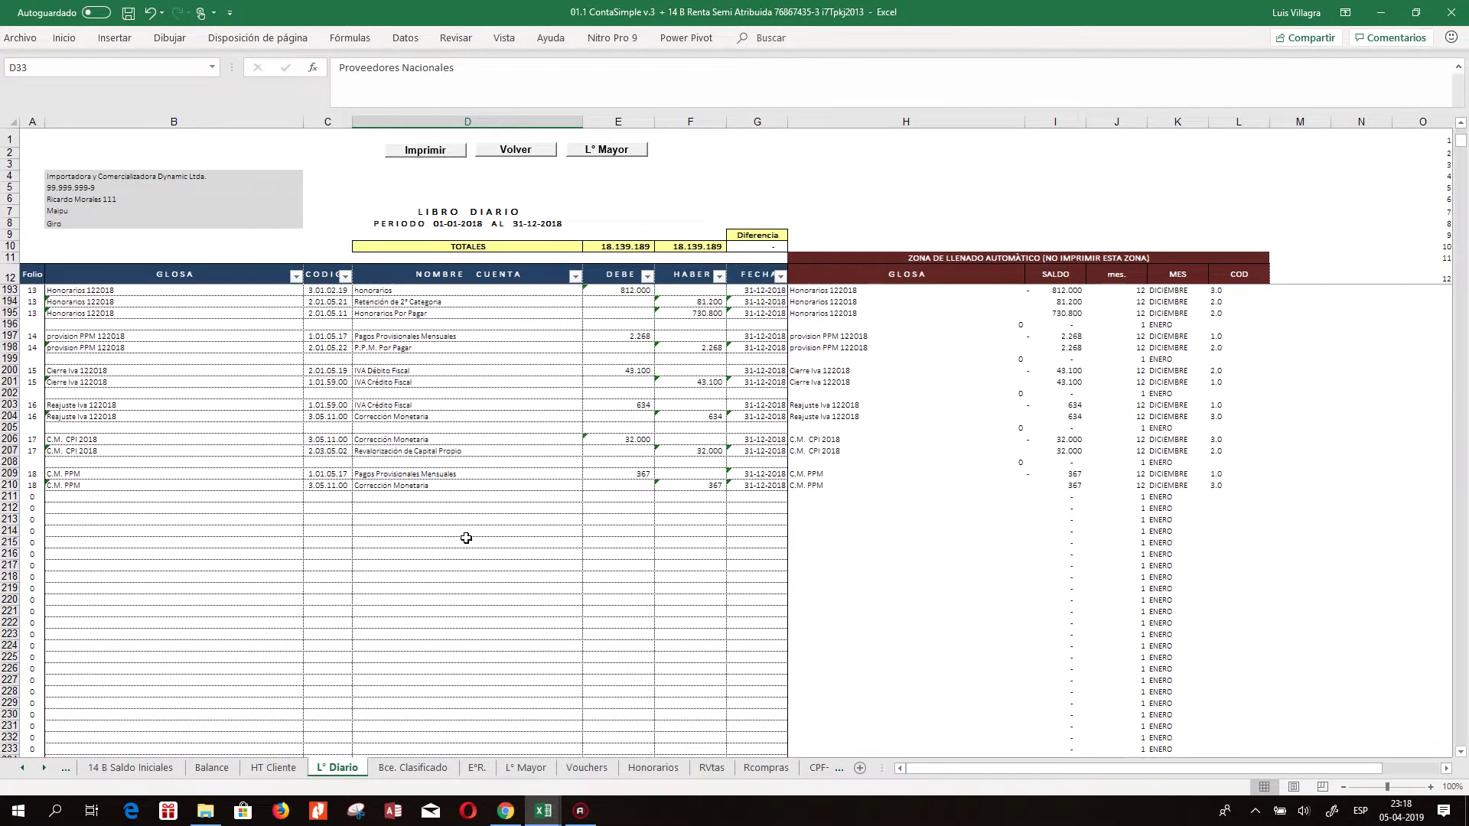
pyautogui.scroll(20, 466, 538)
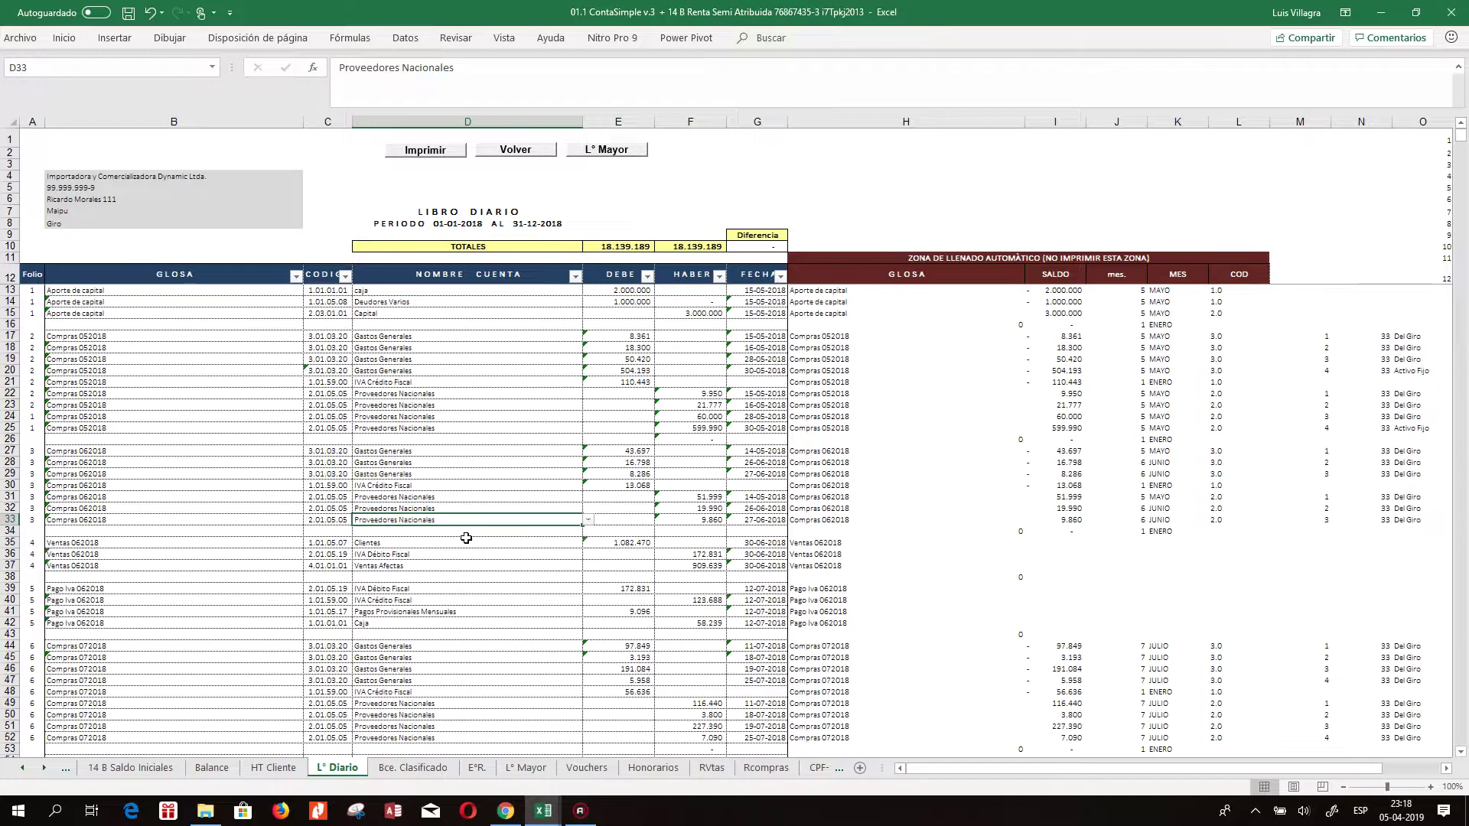
pyautogui.scroll(-10, 466, 538)
pyautogui.scroll(10, 466, 538)
# - View the client data on the HT Cliente sheet and the classified balance on Bce. Clasificado
pyautogui.click(274, 769)
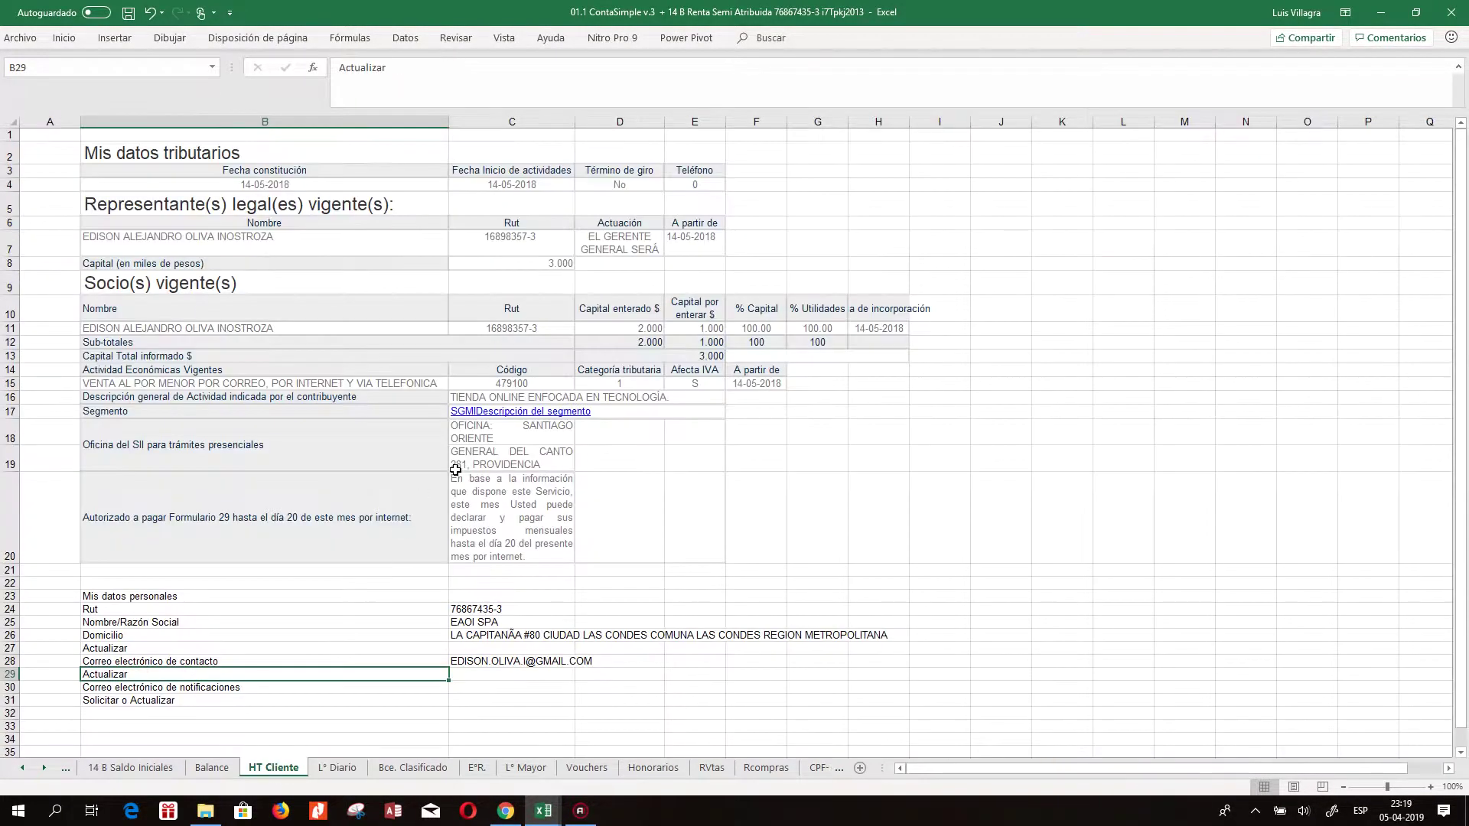
pyautogui.click(337, 768)
pyautogui.click(413, 767)
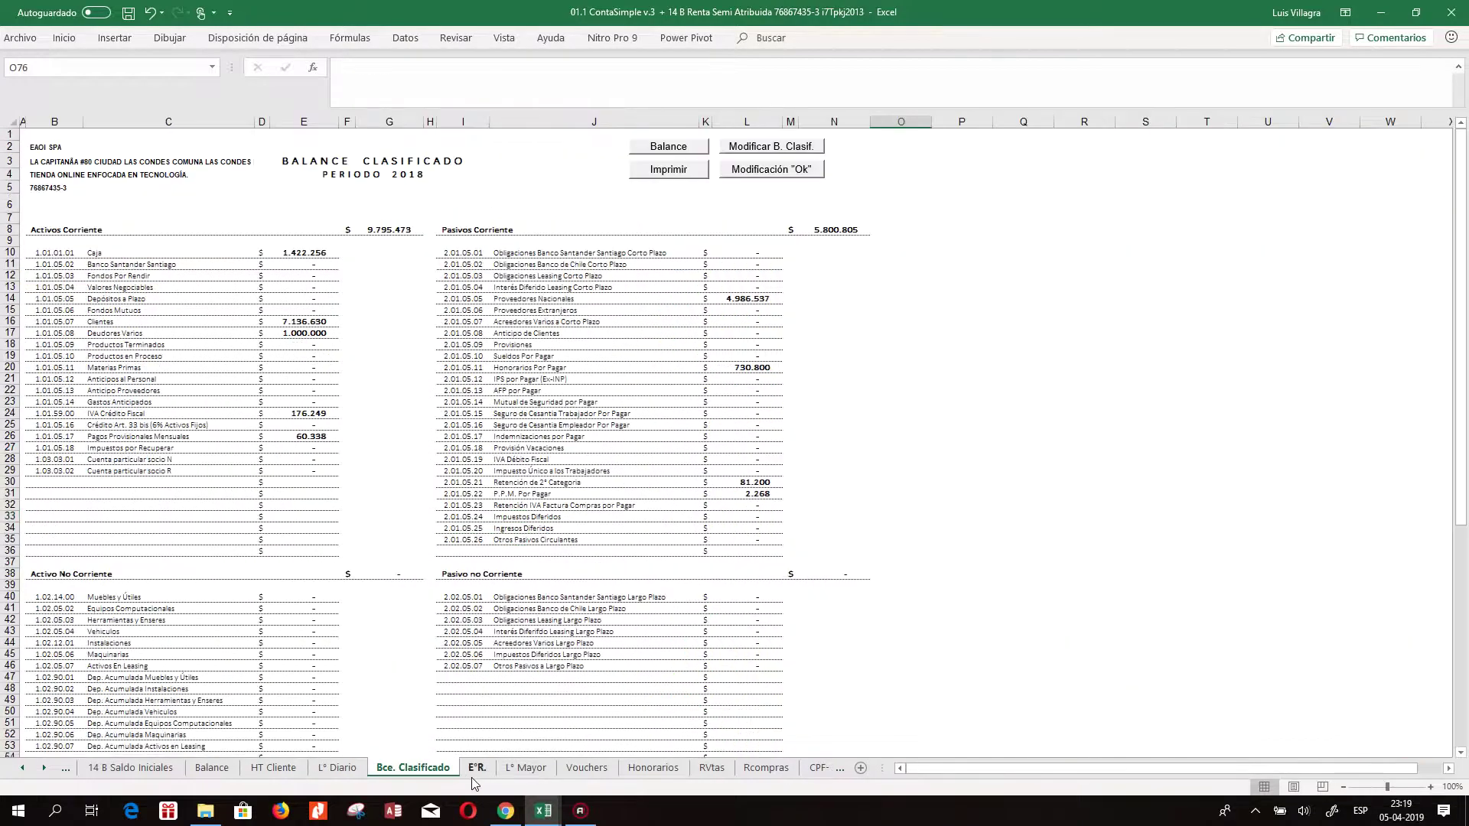
# - Show the empty accounts on the Balance sheet and hide them again
pyautogui.click(213, 768)
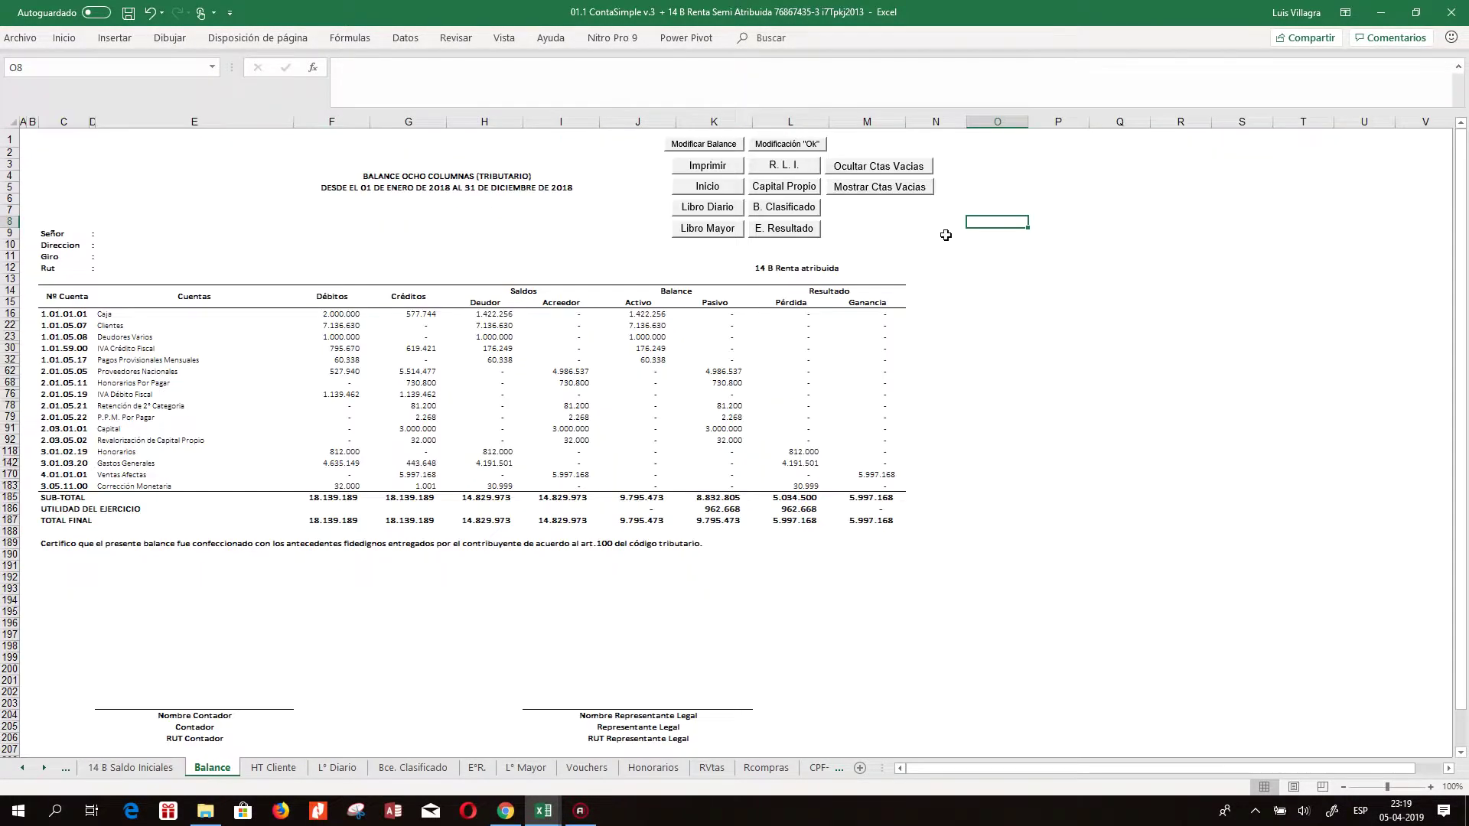
pyautogui.click(878, 188)
pyautogui.click(879, 166)
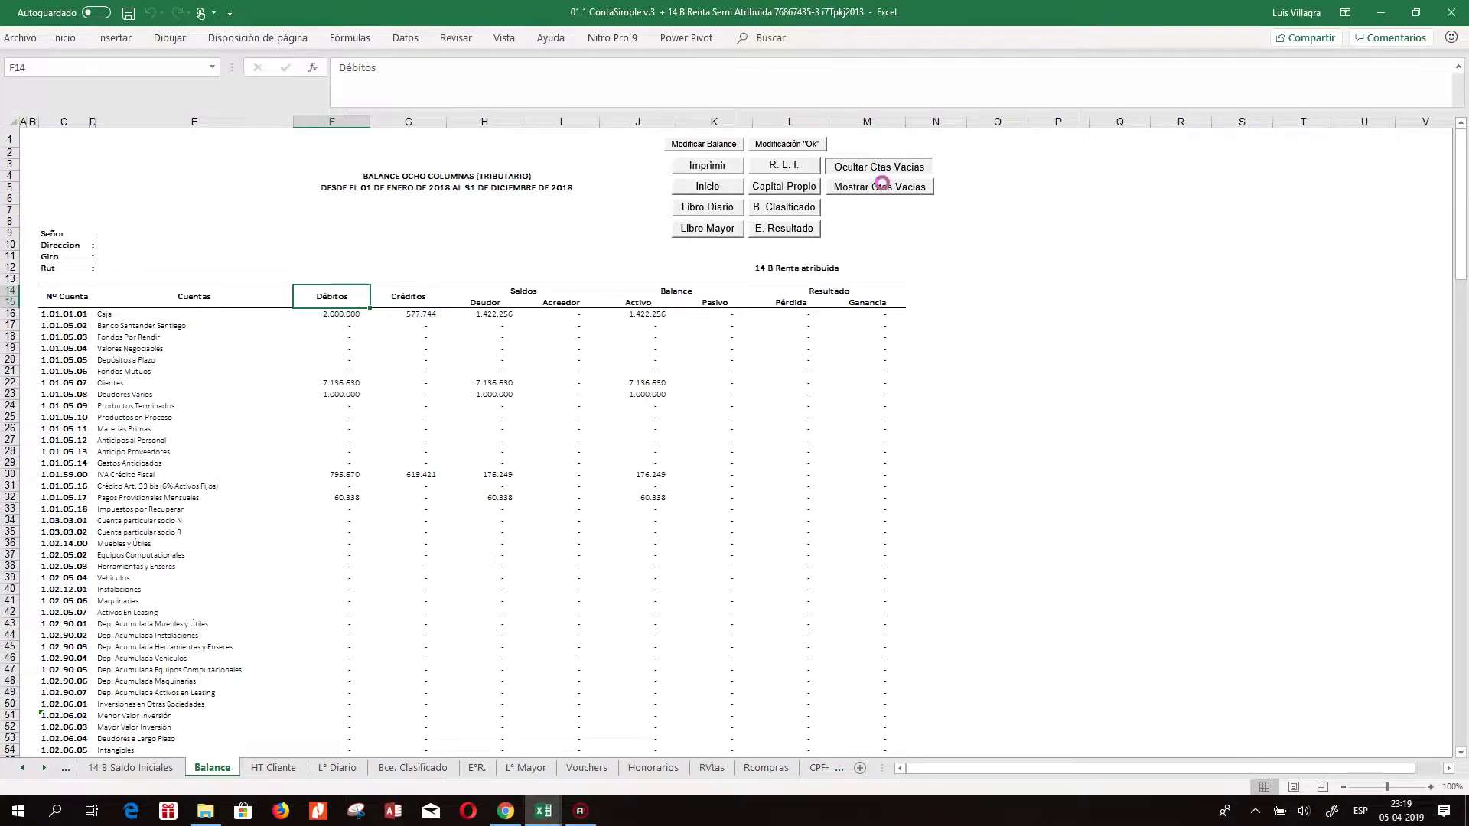
pyautogui.click(817, 406)
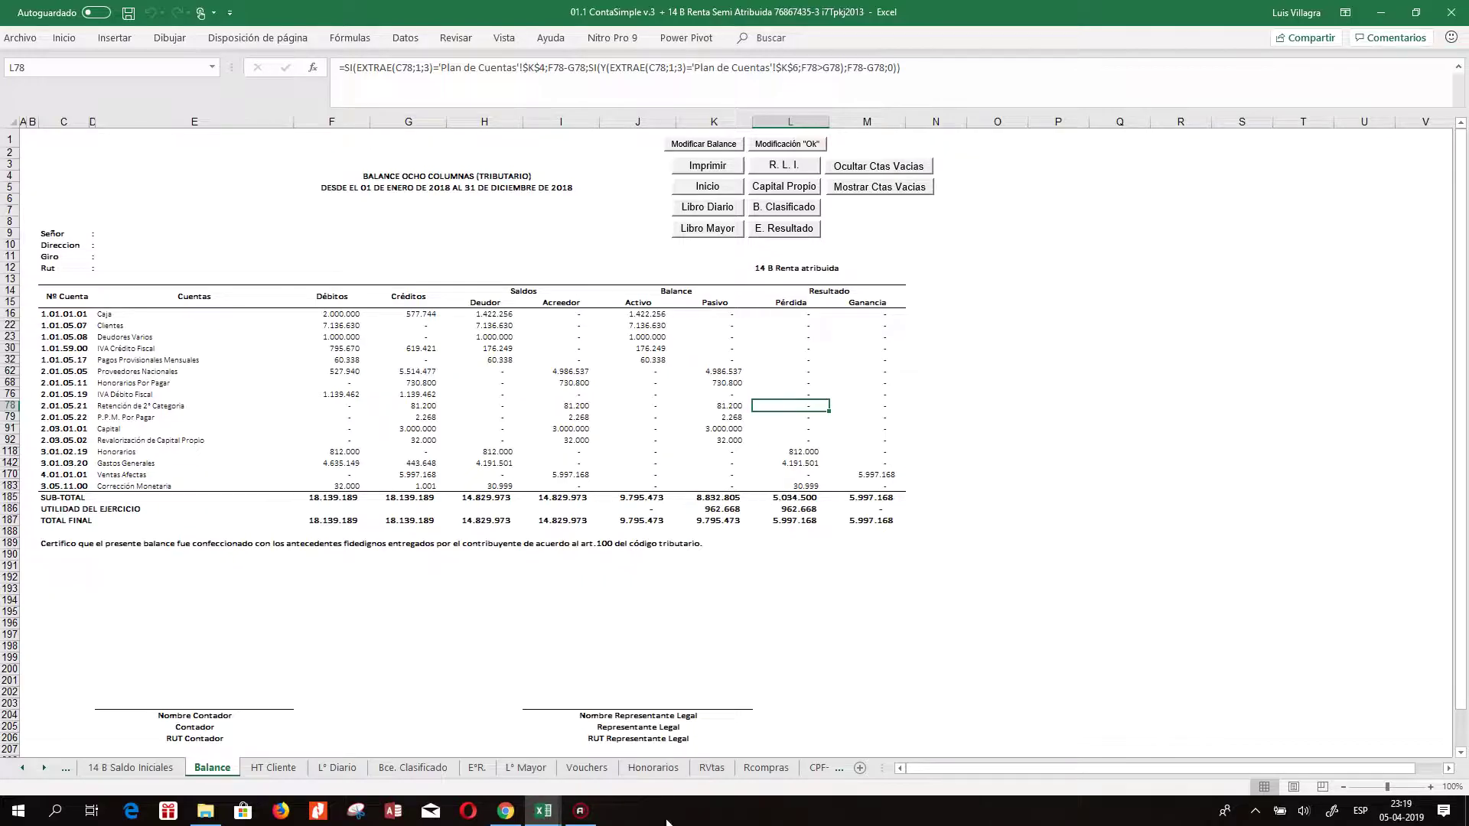
# - Pass through RVtas and Rcompras to the CPF-CPI sheet and examine the Capital Propio certificate
pyautogui.click(712, 767)
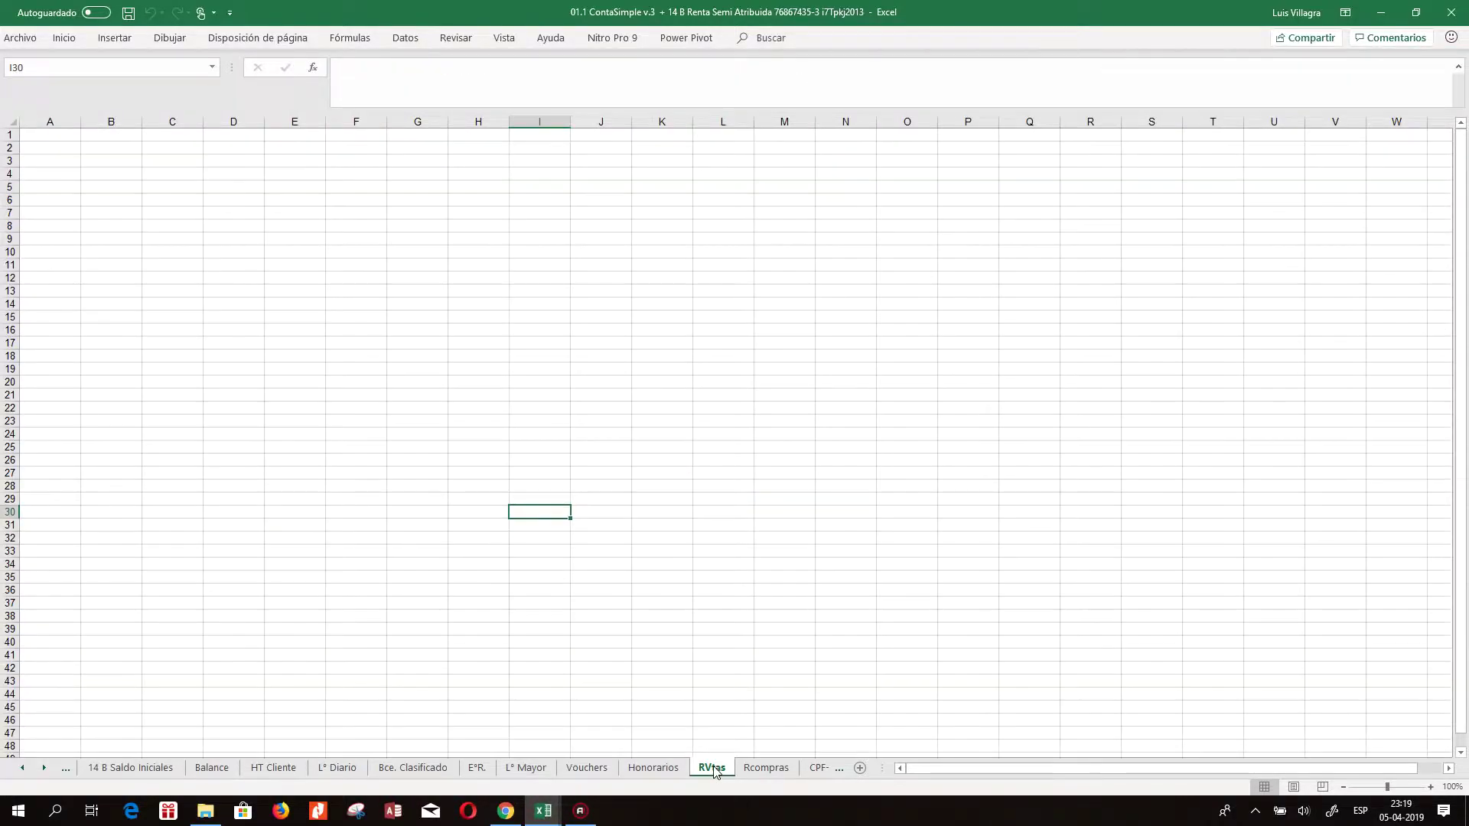
pyautogui.click(766, 767)
pyautogui.click(812, 767)
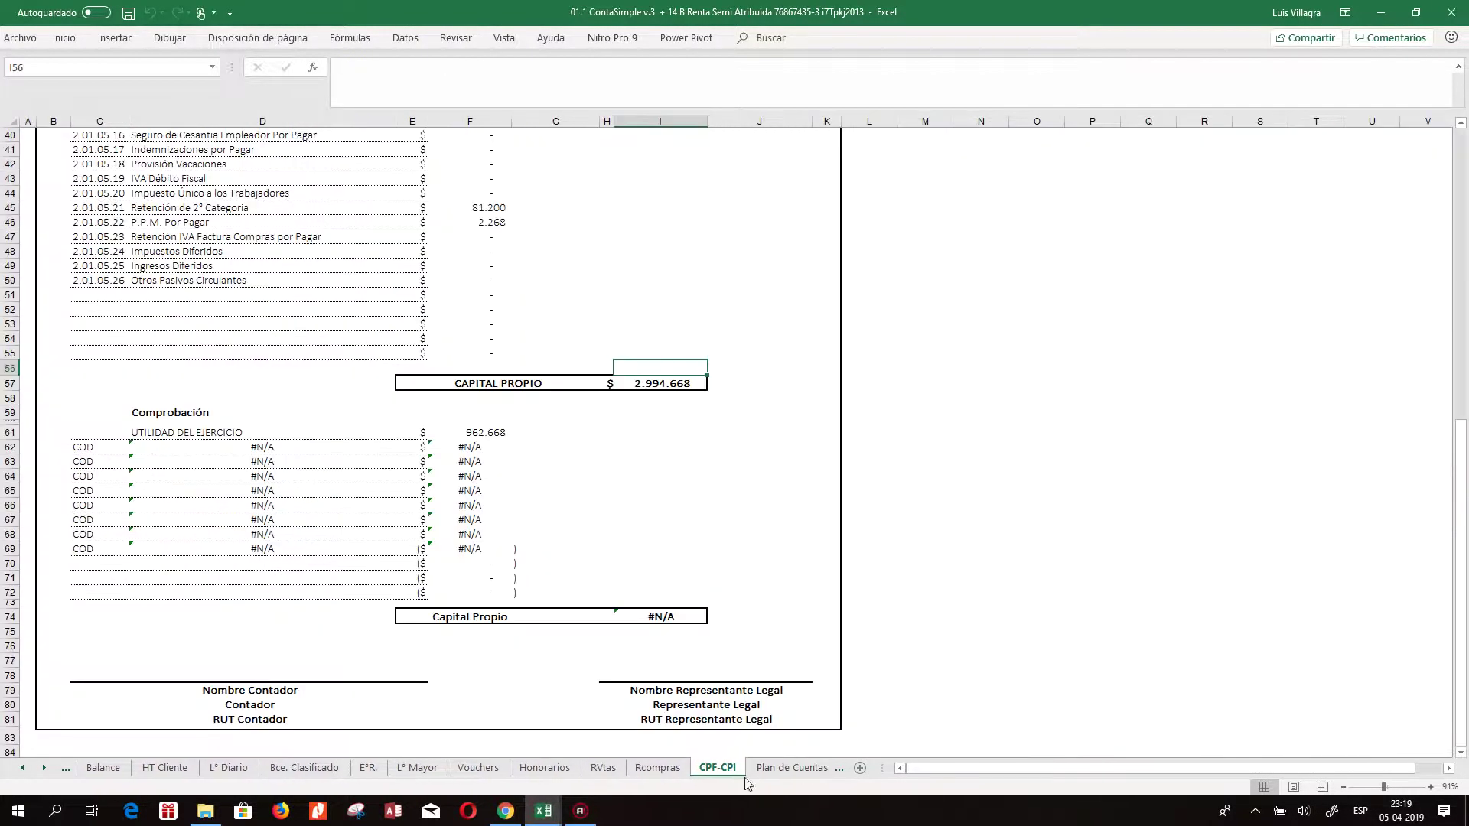
pyautogui.scroll(15, 595, 483)
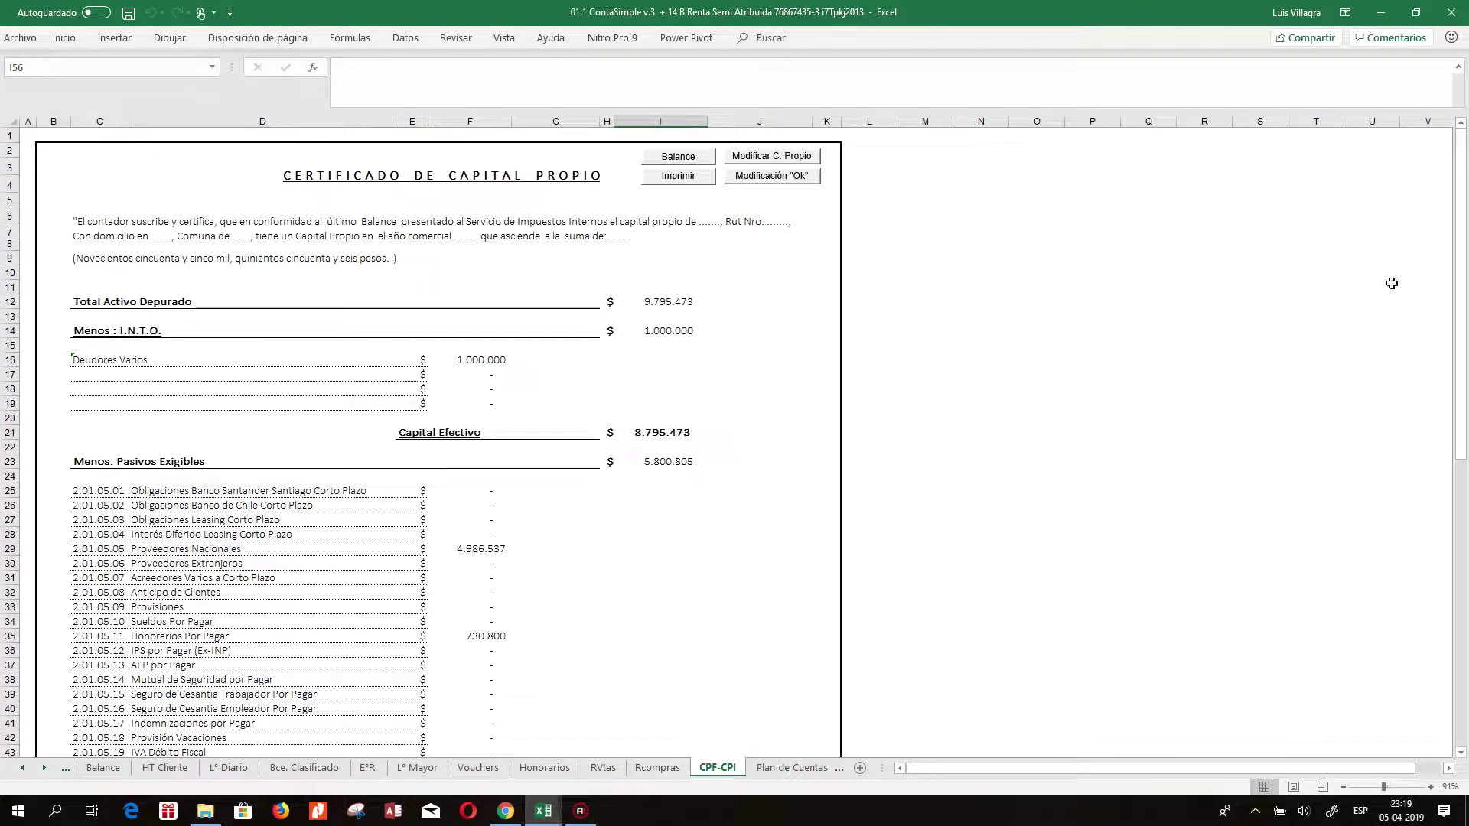
pyautogui.moveTo(1457, 276); pyautogui.dragTo(1455, 405)
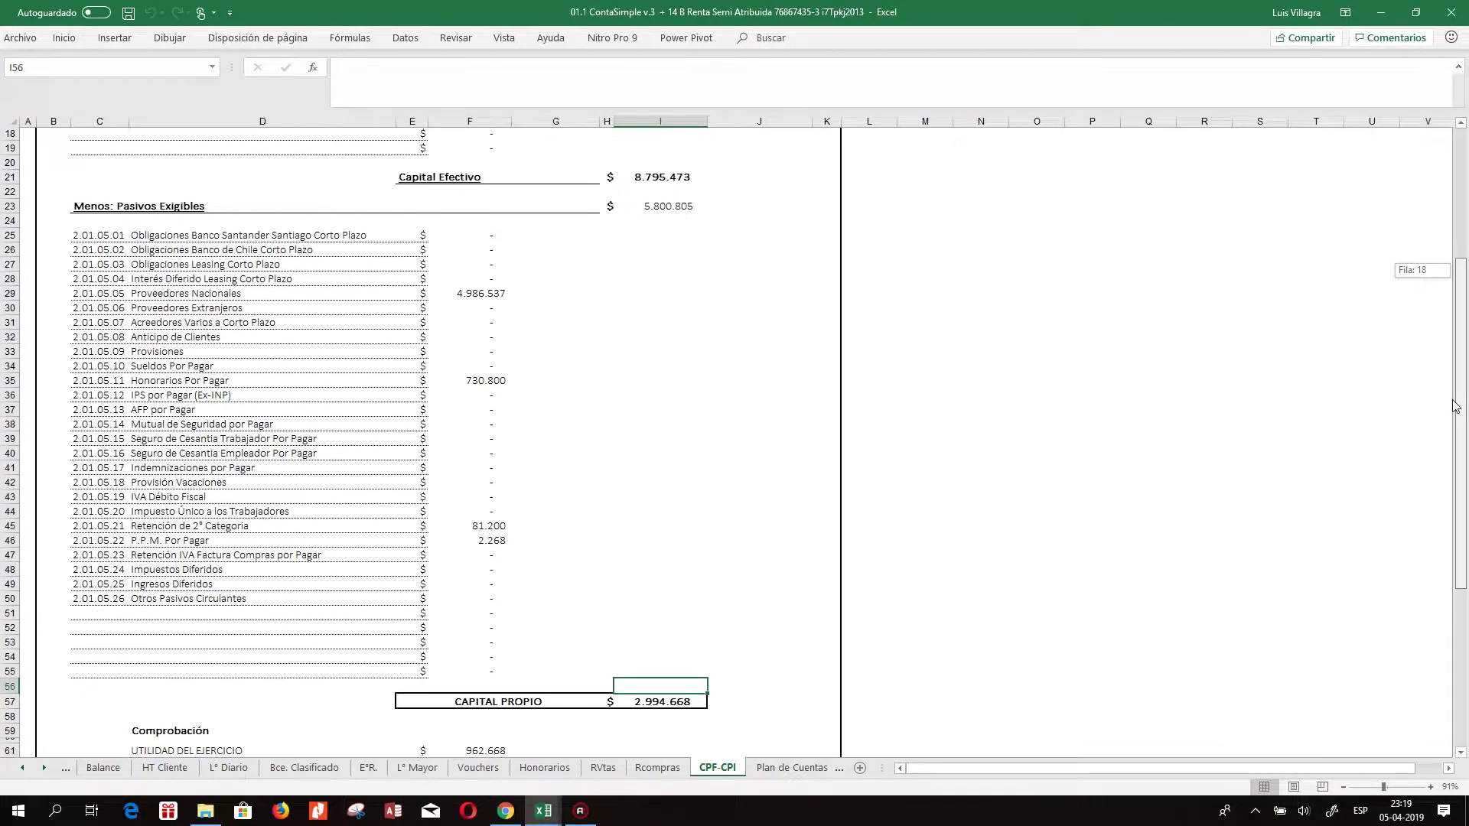
# - Examine the Proveedores Nacionales, Honorarios Por Pagar, Retención de 2° Categoria and P.P.M. Por Pagar amounts under Pasivos Exigibles
pyautogui.click(480, 296)
pyautogui.click(477, 381)
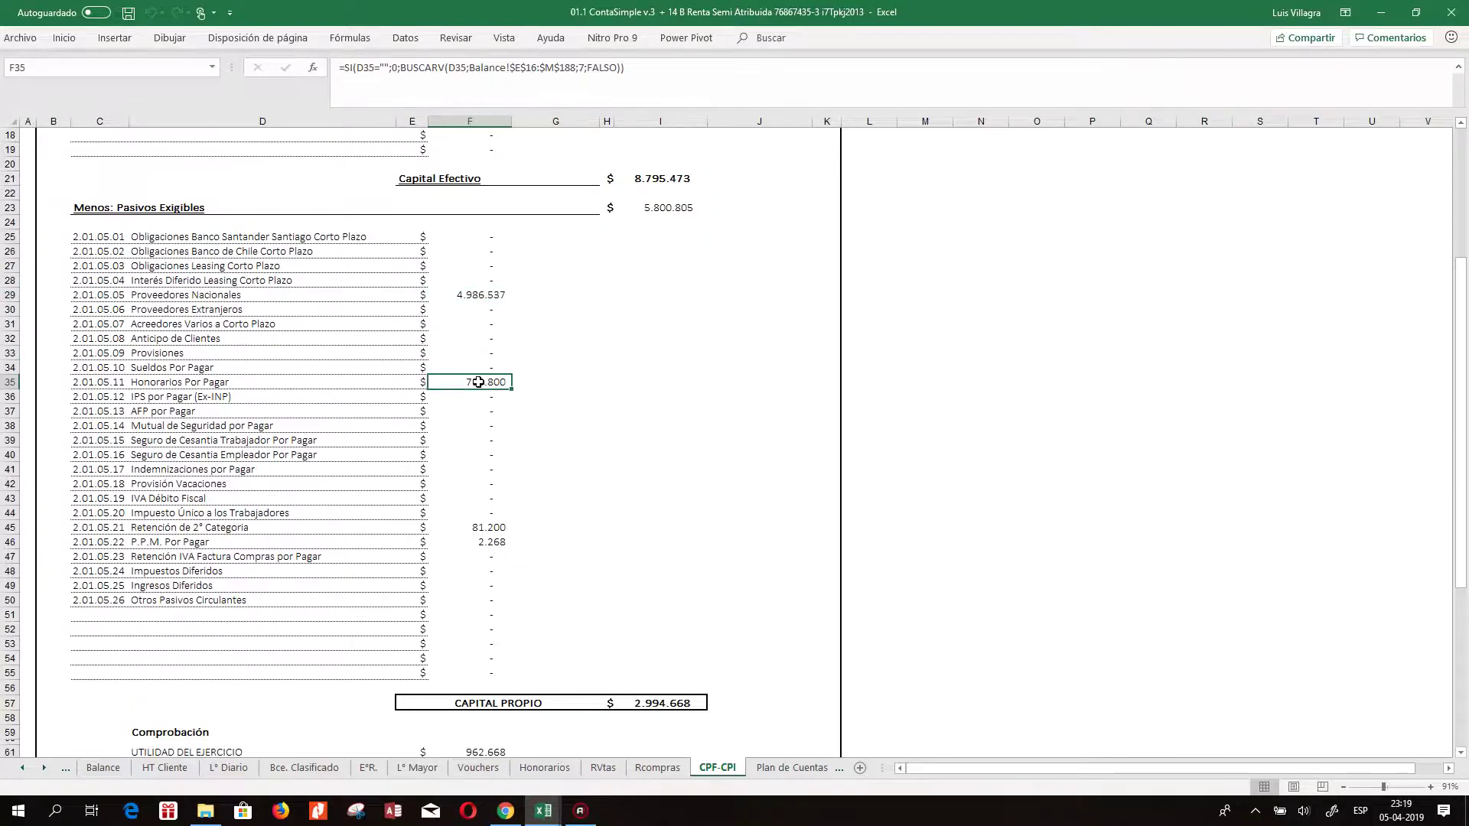
pyautogui.click(479, 527)
pyautogui.click(489, 541)
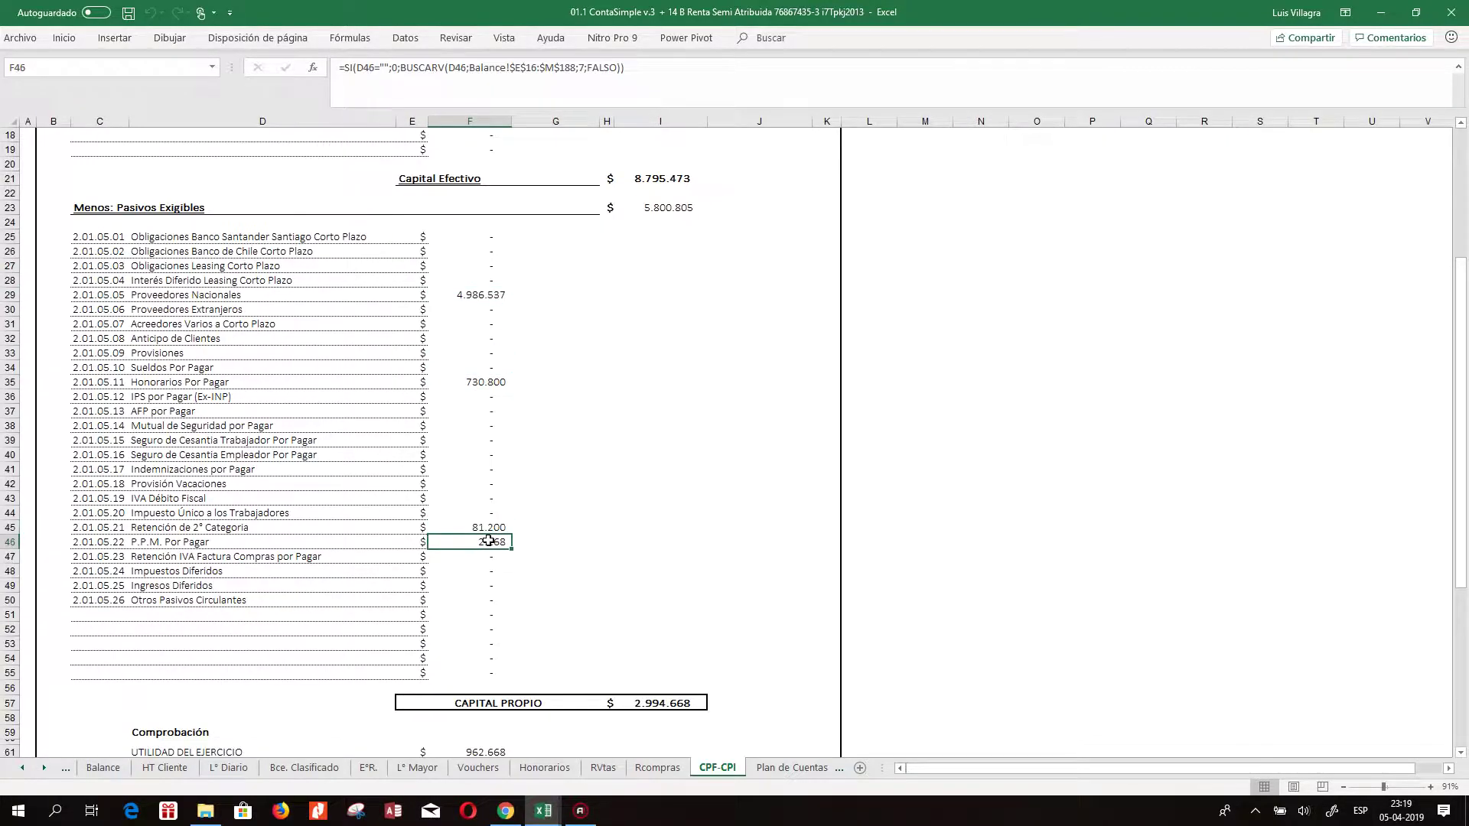
# - Pass through Plan de Cuentas to the Calculos sheet and examine the CPTP figure and the Calculador de capital C.M
pyautogui.click(792, 767)
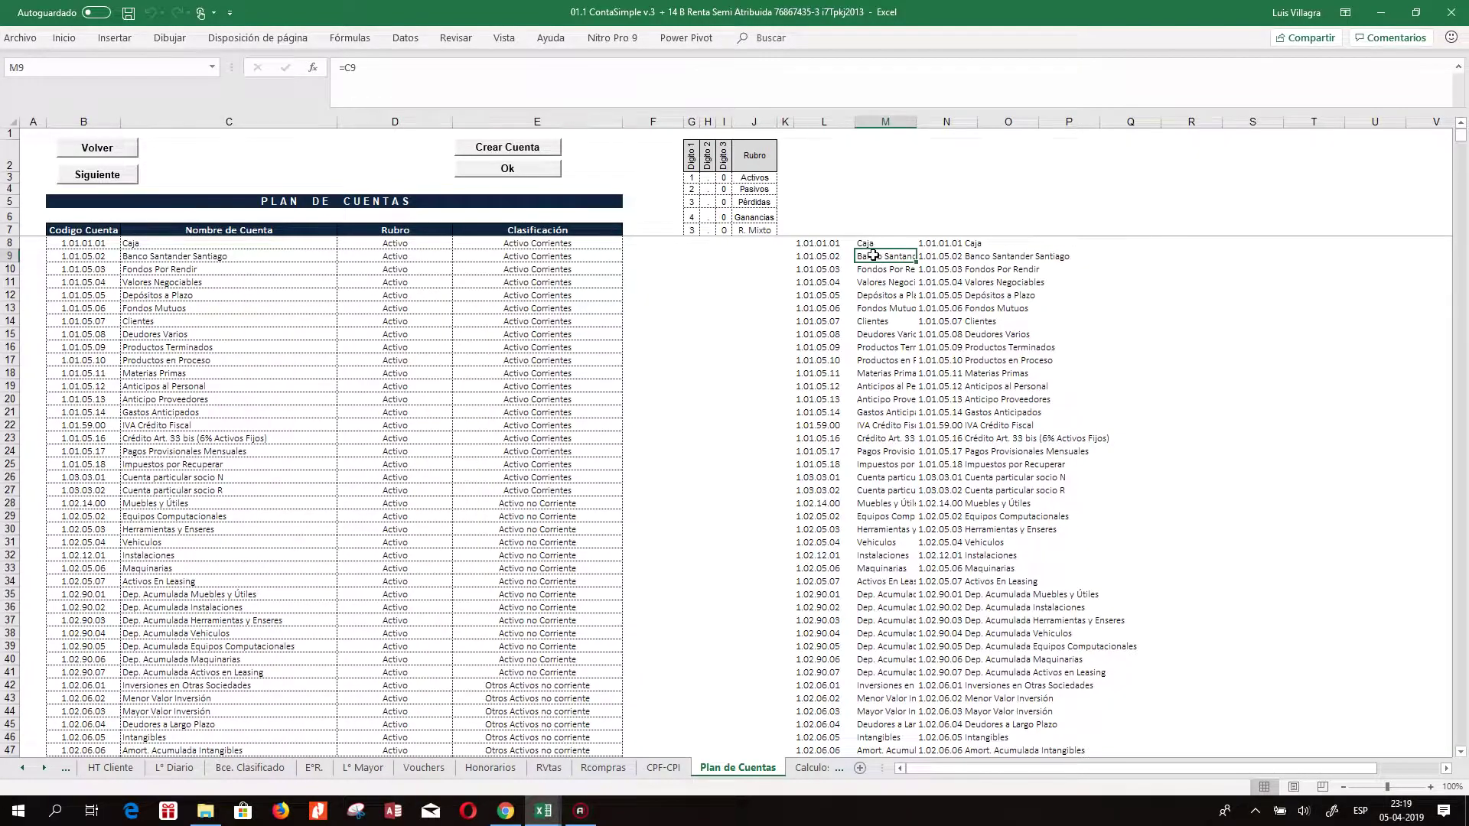
pyautogui.click(814, 767)
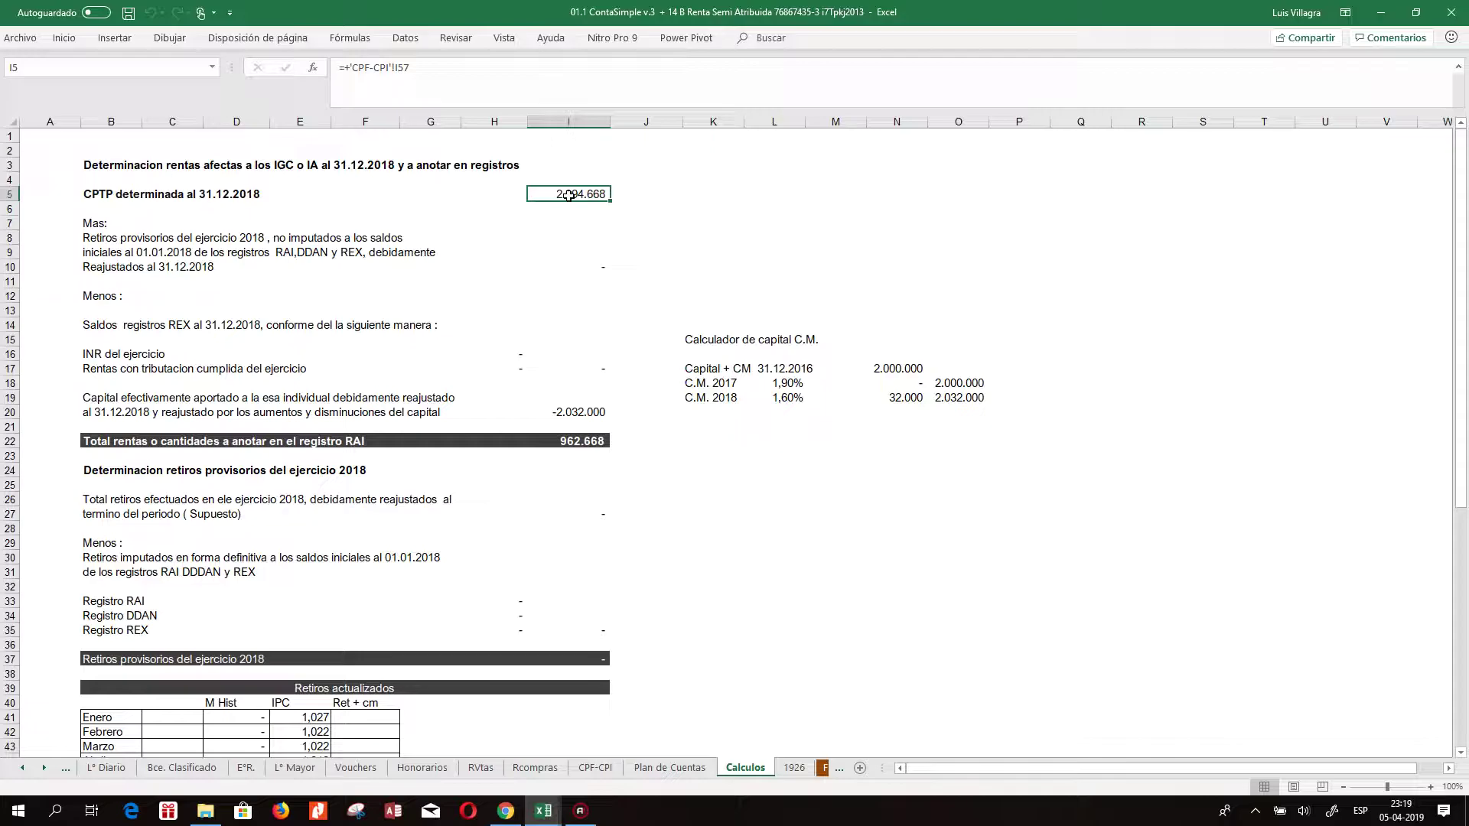
pyautogui.click(793, 391)
pyautogui.click(898, 382)
pyautogui.click(897, 368)
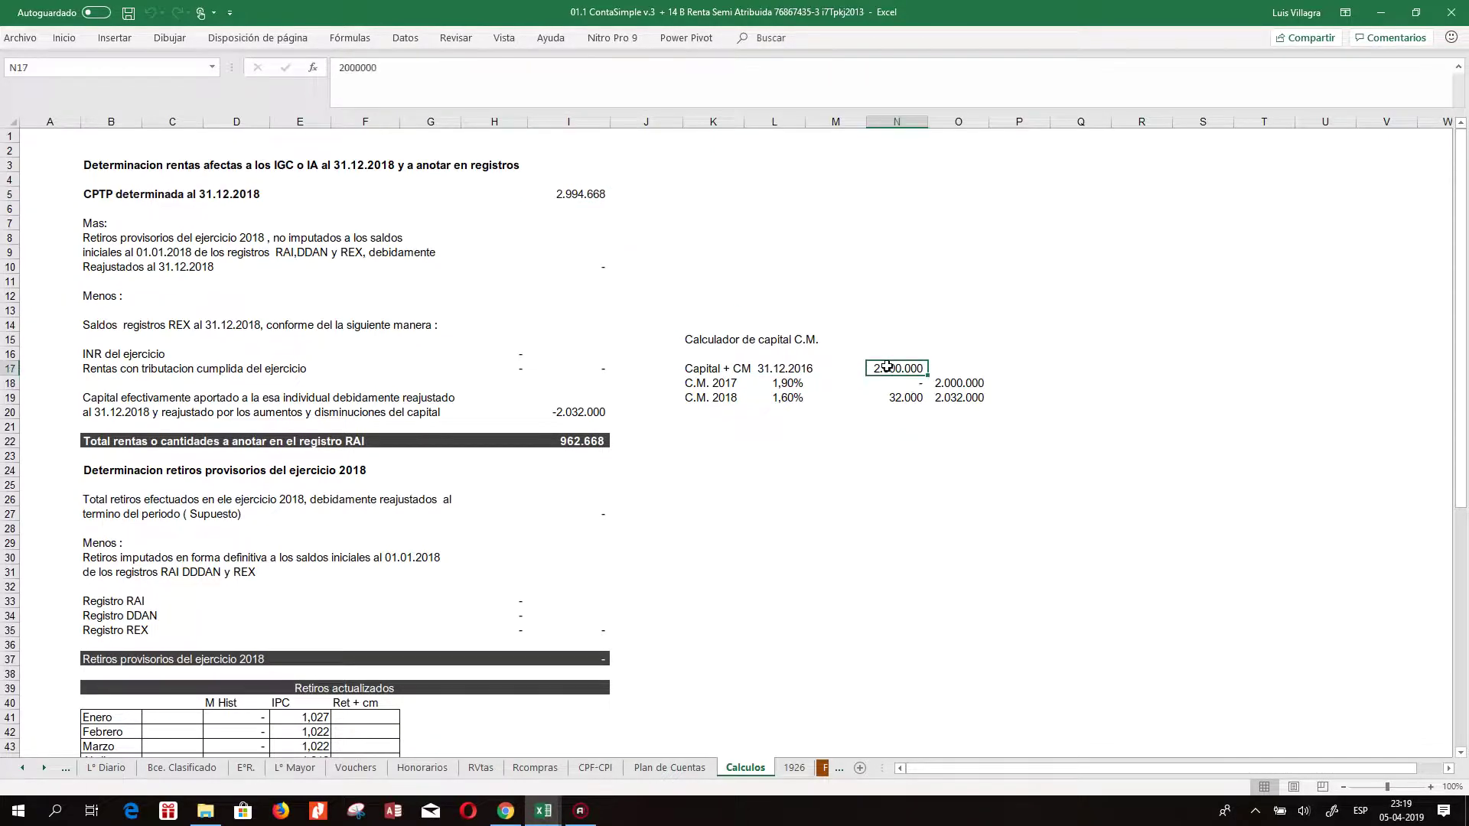
pyautogui.click(897, 396)
pyautogui.click(723, 401)
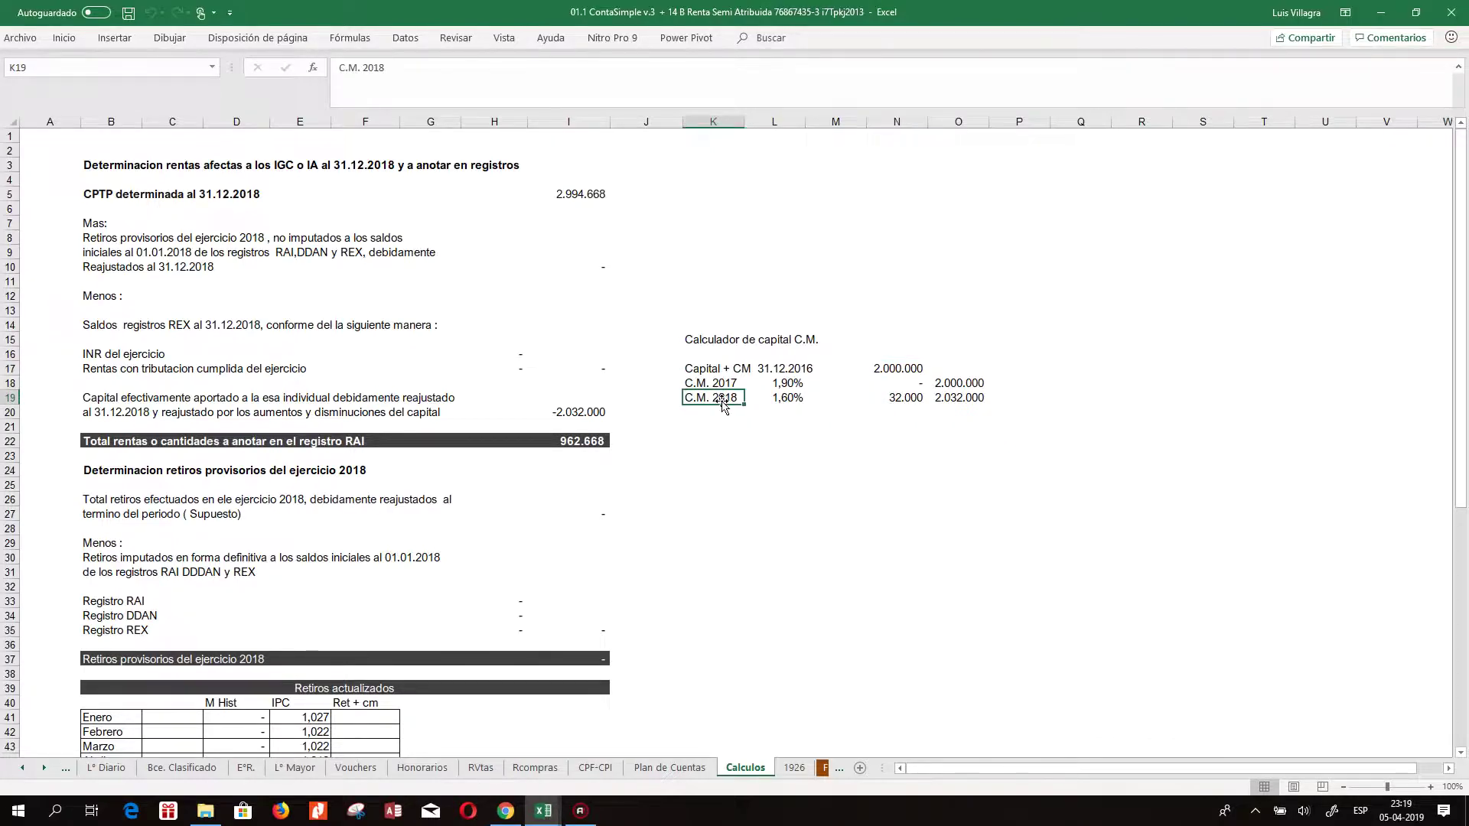
pyautogui.click(784, 398)
# - Enter the date may-18 in P19, beside the C.M. 2018 row of the capital calculator
pyautogui.click(1014, 399)
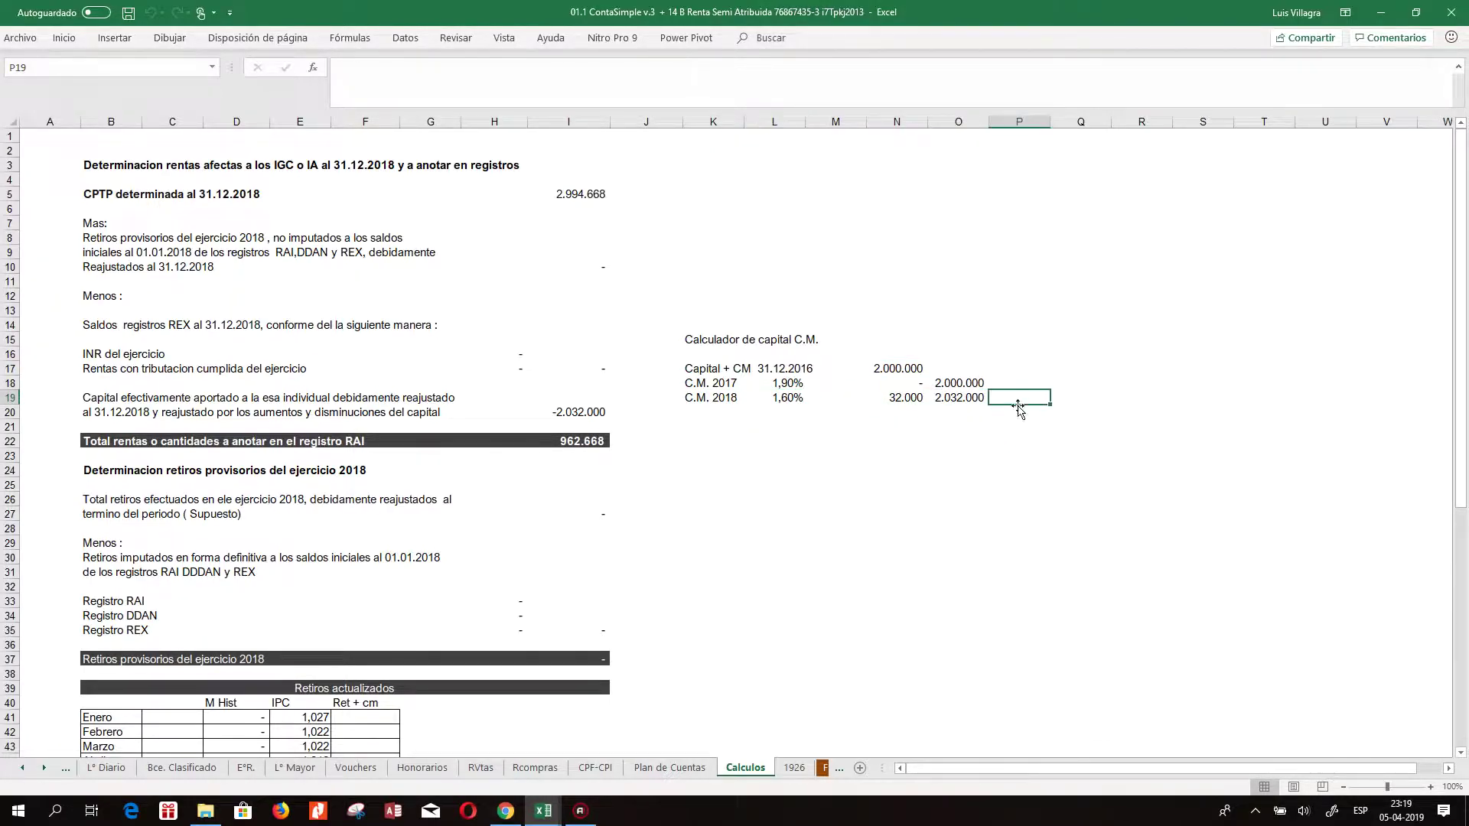
pyautogui.write('Nayo 2018')
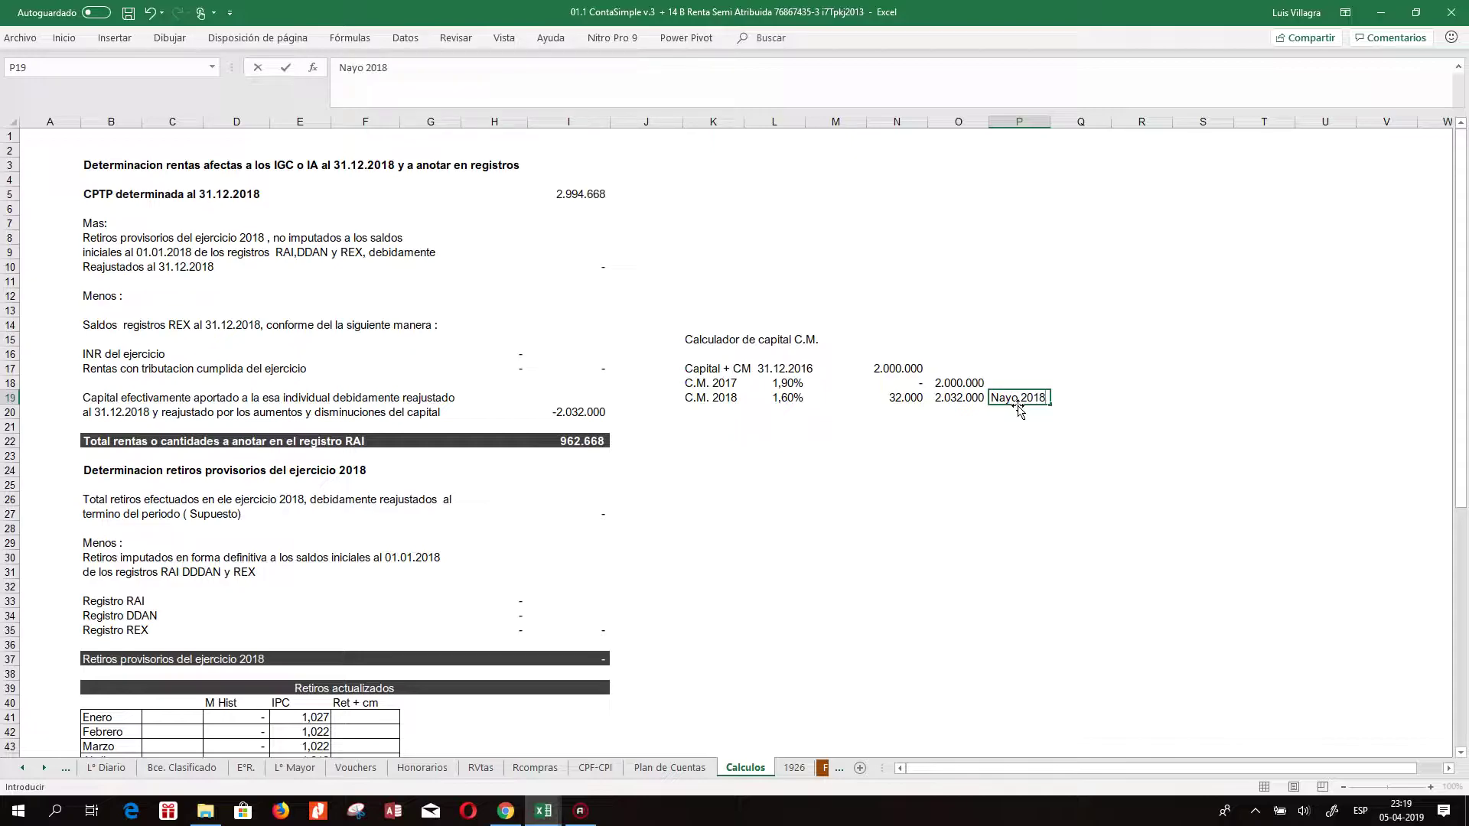
pyautogui.press('BackSpace')
pyautogui.press('BackSpace')
pyautogui.press('BackSpace')
pyautogui.press('BackSpace')
pyautogui.press('BackSpace')
pyautogui.press('BackSpace')
pyautogui.press('BackSpace')
pyautogui.press('Return')
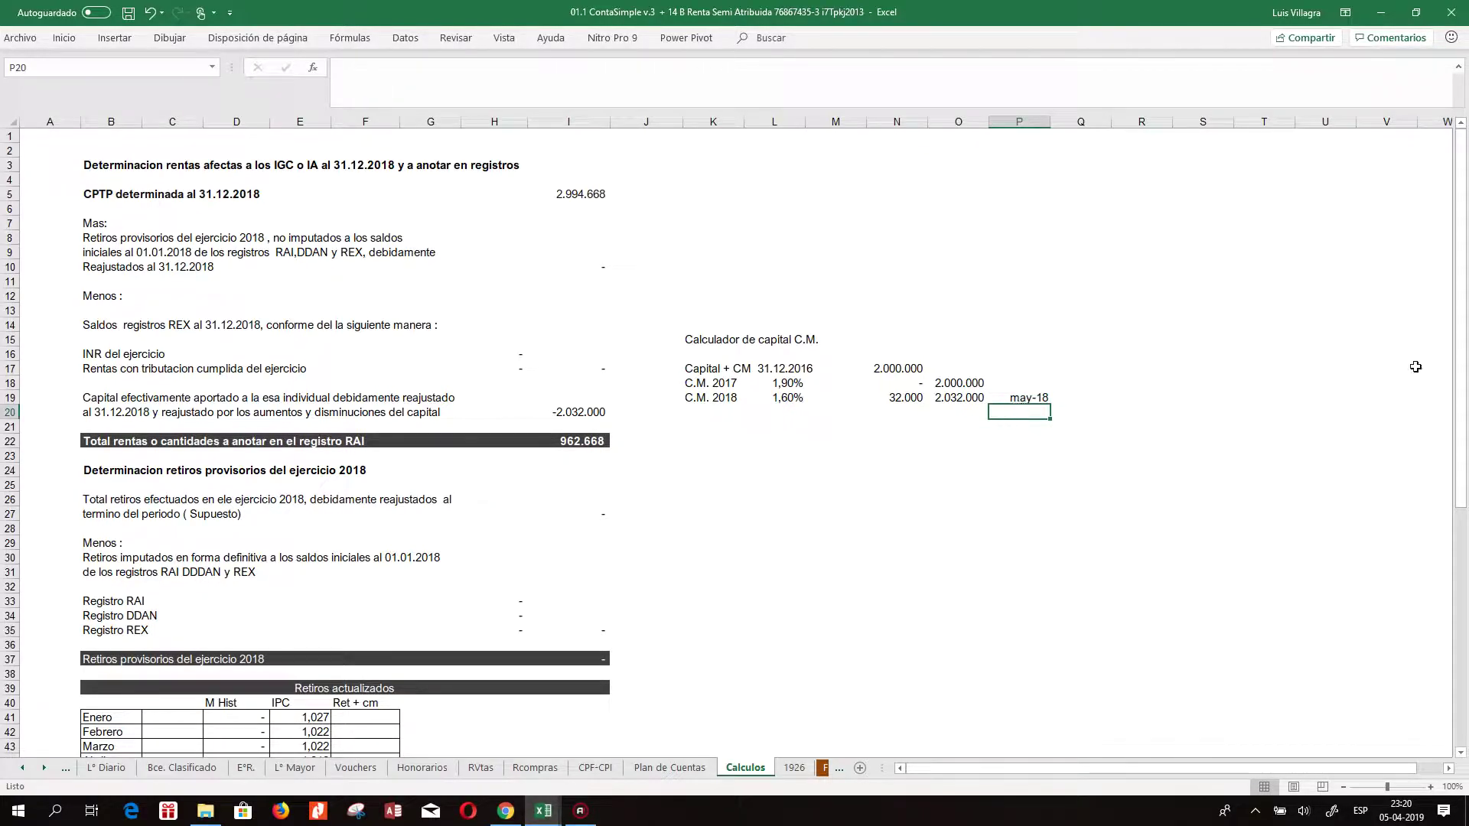
# - Open the 1926 sheet and examine the H2 total, the year's profit in N8 and the Corrección Monetaria Saldo Deudor adjustment
pyautogui.moveTo(1459, 397); pyautogui.dragTo(1458, 417)
pyautogui.moveTo(1457, 458)
pyautogui.mouseDown()
pyautogui.moveTo(1457, 489)
pyautogui.moveTo(1457, 429)
pyautogui.mouseUp()
pyautogui.click(794, 767)
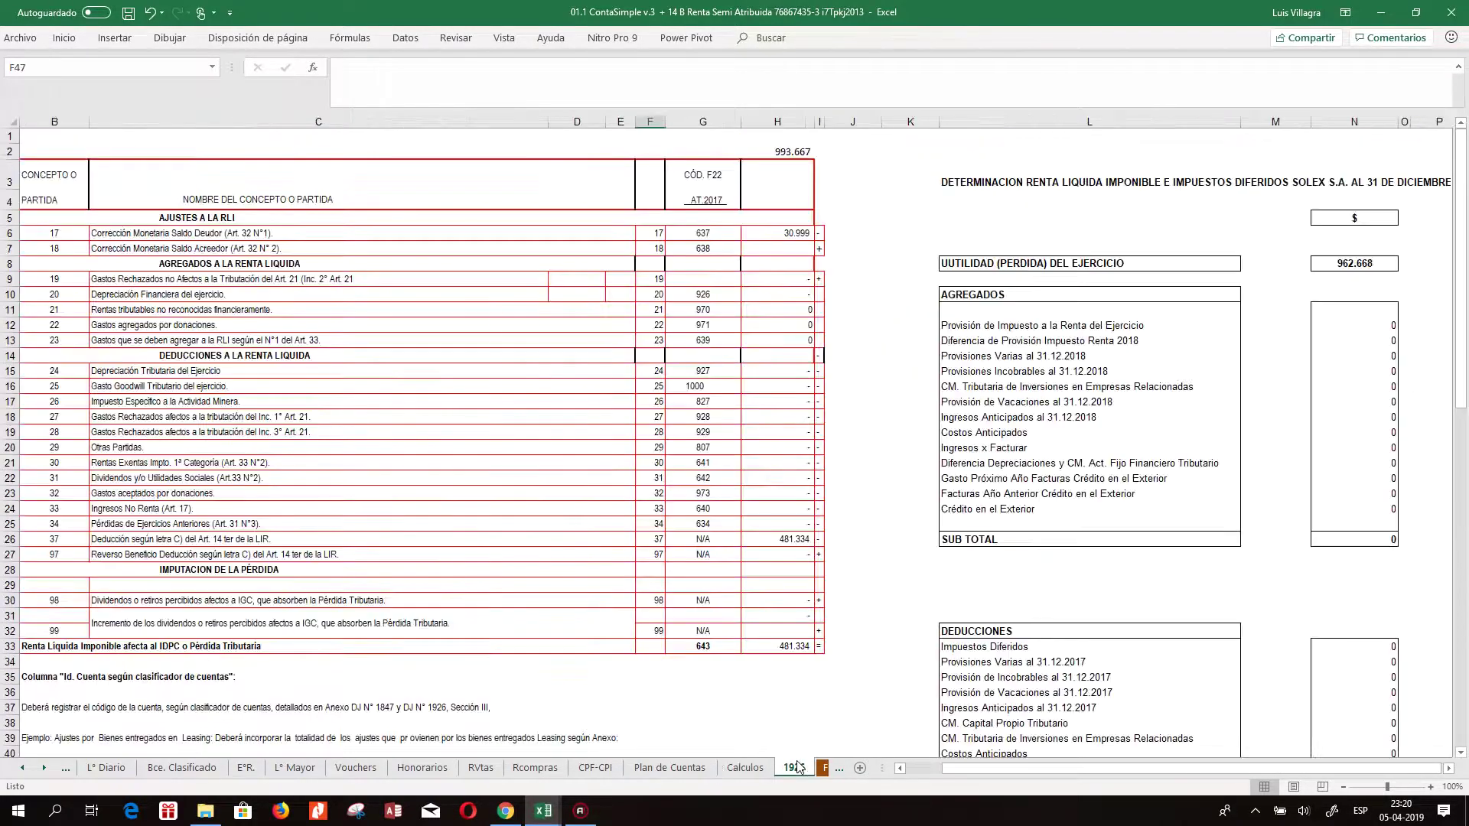
pyautogui.click(872, 263)
pyautogui.press('Up')
pyautogui.press('Up')
pyautogui.press('Up')
pyautogui.press('Left')
pyautogui.press('Up')
pyautogui.press('Up')
pyautogui.press('Up')
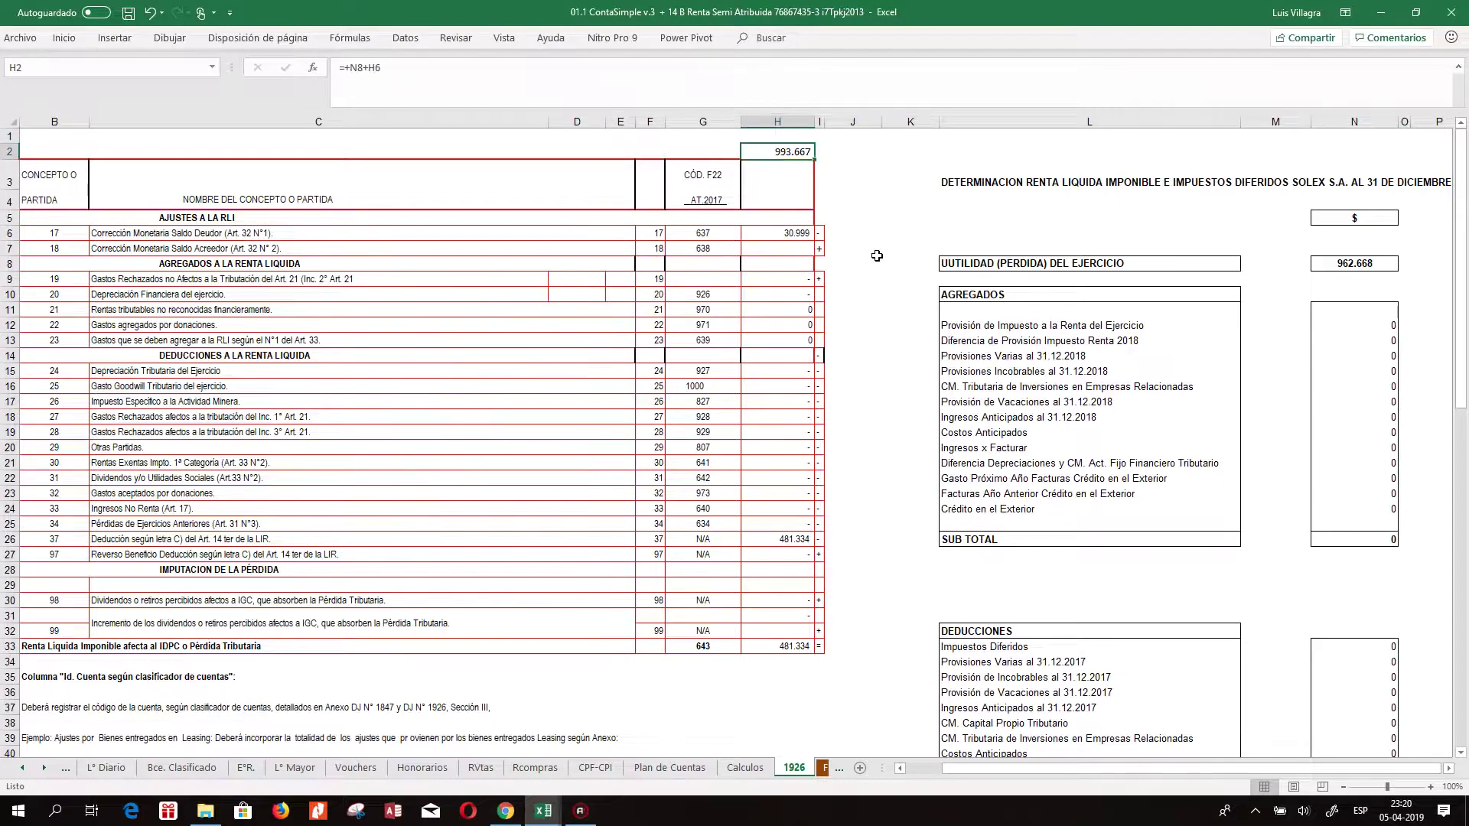
pyautogui.press('Right')
pyautogui.press('Right')
pyautogui.press('Right')
pyautogui.press('Right')
pyautogui.press('Down')
pyautogui.press('Down')
pyautogui.press('Down')
pyautogui.press('Down')
pyautogui.press('Down')
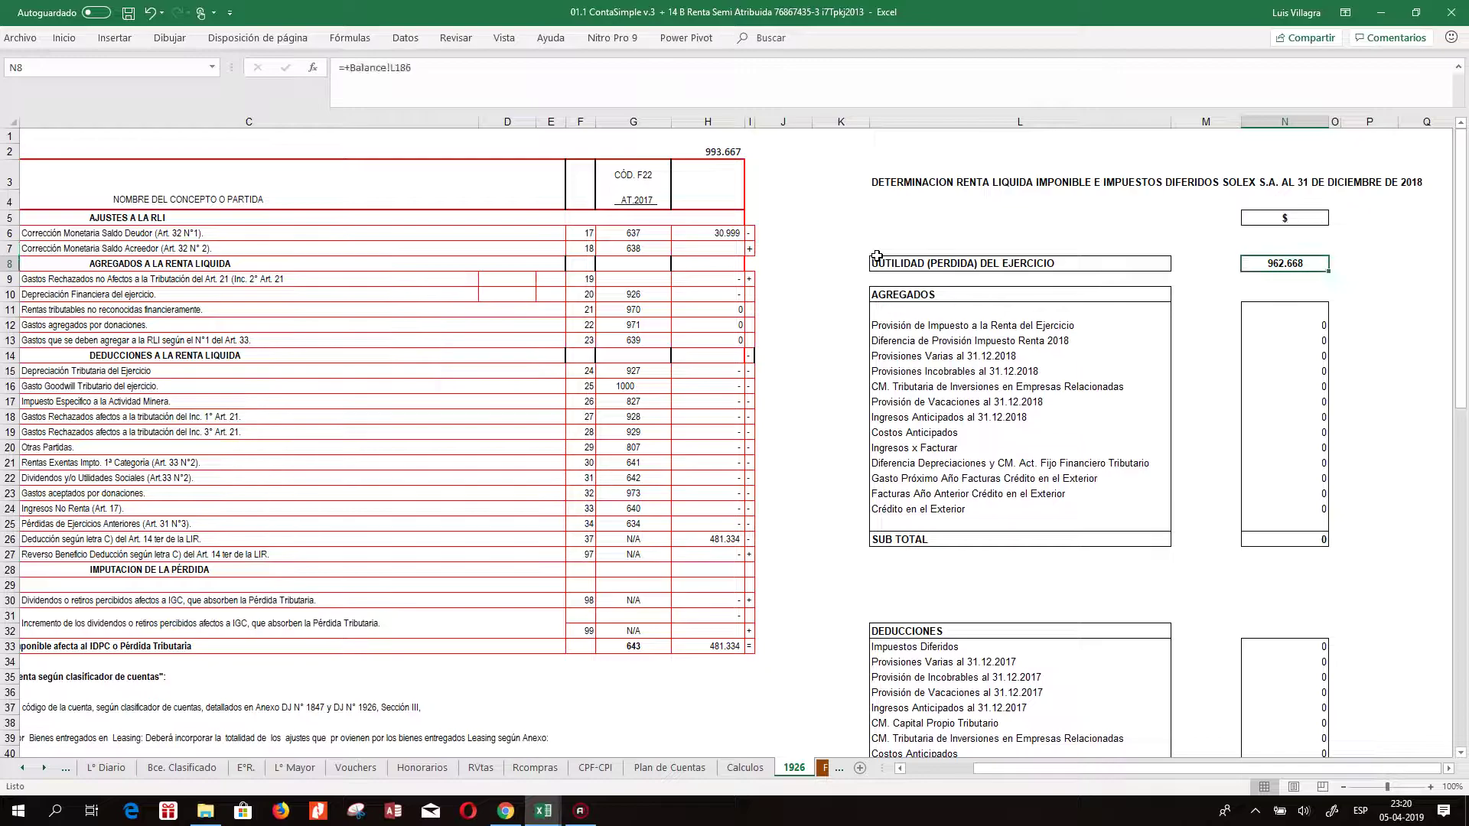
pyautogui.press('Left')
pyautogui.press('Left')
pyautogui.press('Left')
pyautogui.press('Left')
pyautogui.press('Left')
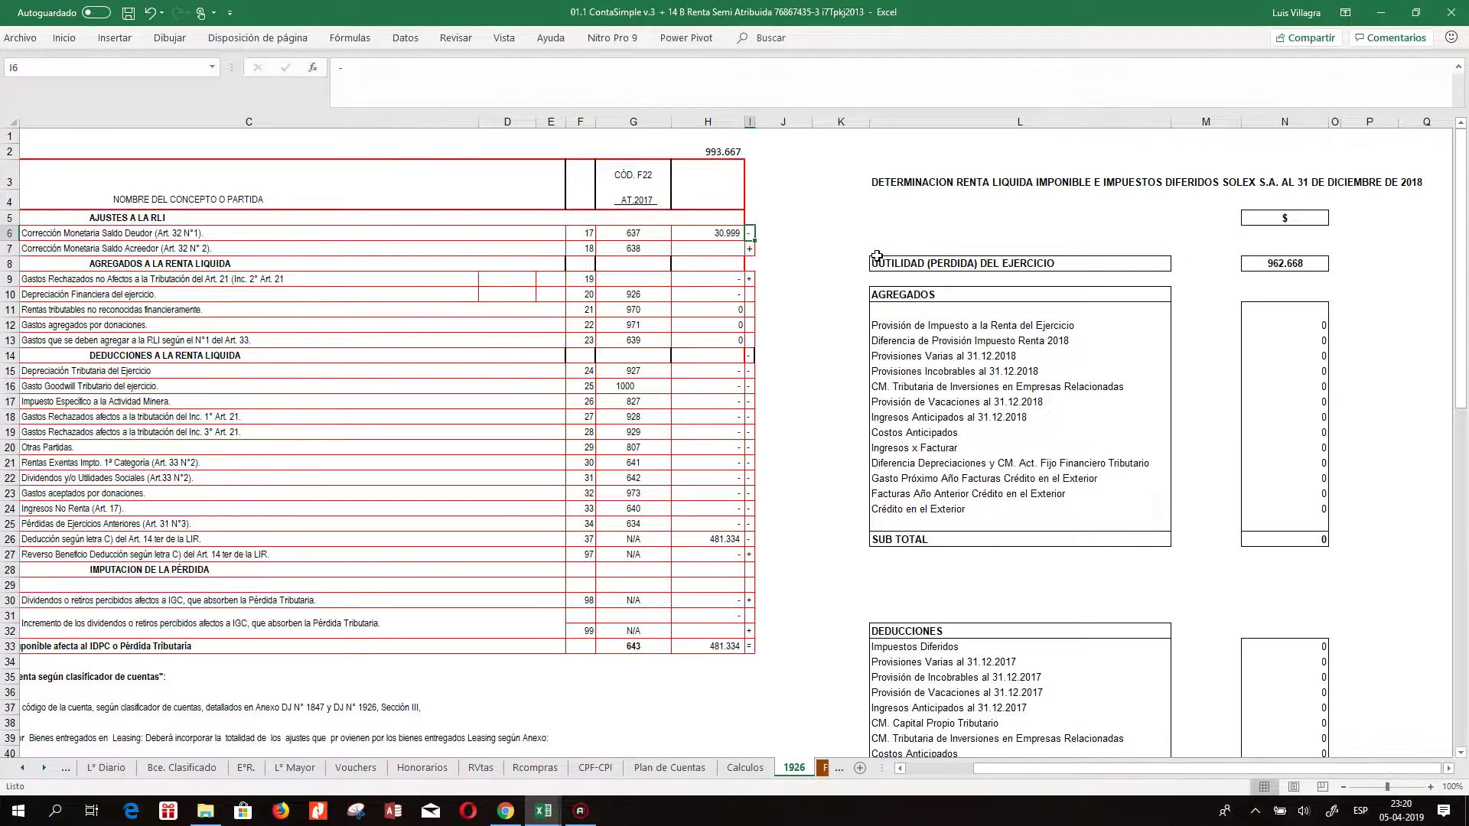
pyautogui.hscroll(-1, 876, 255)
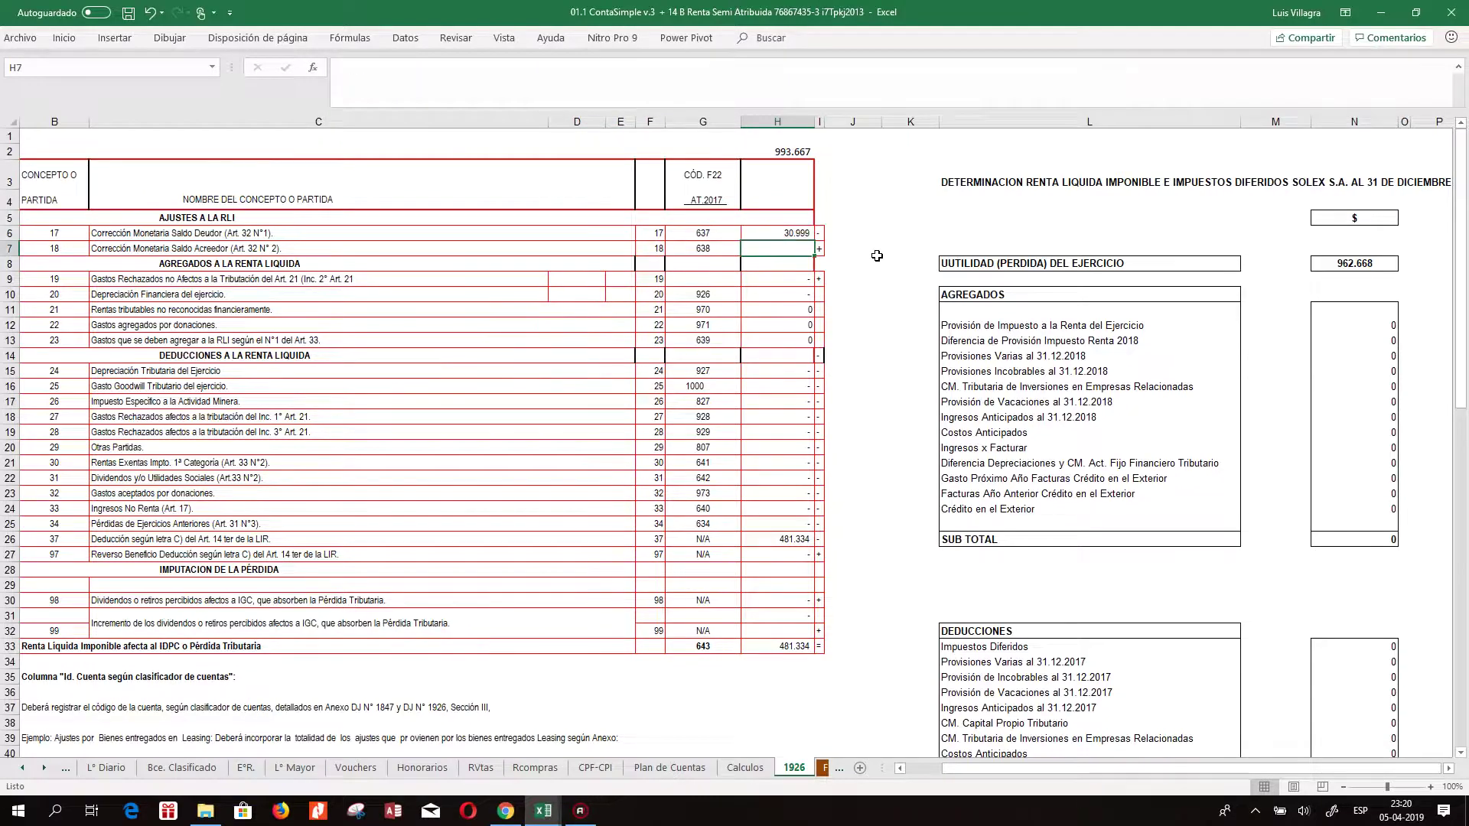
# - Examine the additions and deductions of the Renta Líquida table down to the Art. 14 ter letra C) deduction and its reversal
pyautogui.press('Down')
pyautogui.press('Down')
pyautogui.press('Down')
pyautogui.press('Down')
pyautogui.press('Down')
pyautogui.press('Down')
pyautogui.press('Down')
pyautogui.press('Down')
pyautogui.press('Down')
pyautogui.press('Down')
pyautogui.press('Down')
pyautogui.press('Down')
pyautogui.press('Down')
pyautogui.press('Down')
pyautogui.press('Down')
pyautogui.press('Down')
pyautogui.press('Down')
pyautogui.press('Down')
pyautogui.press('Down')
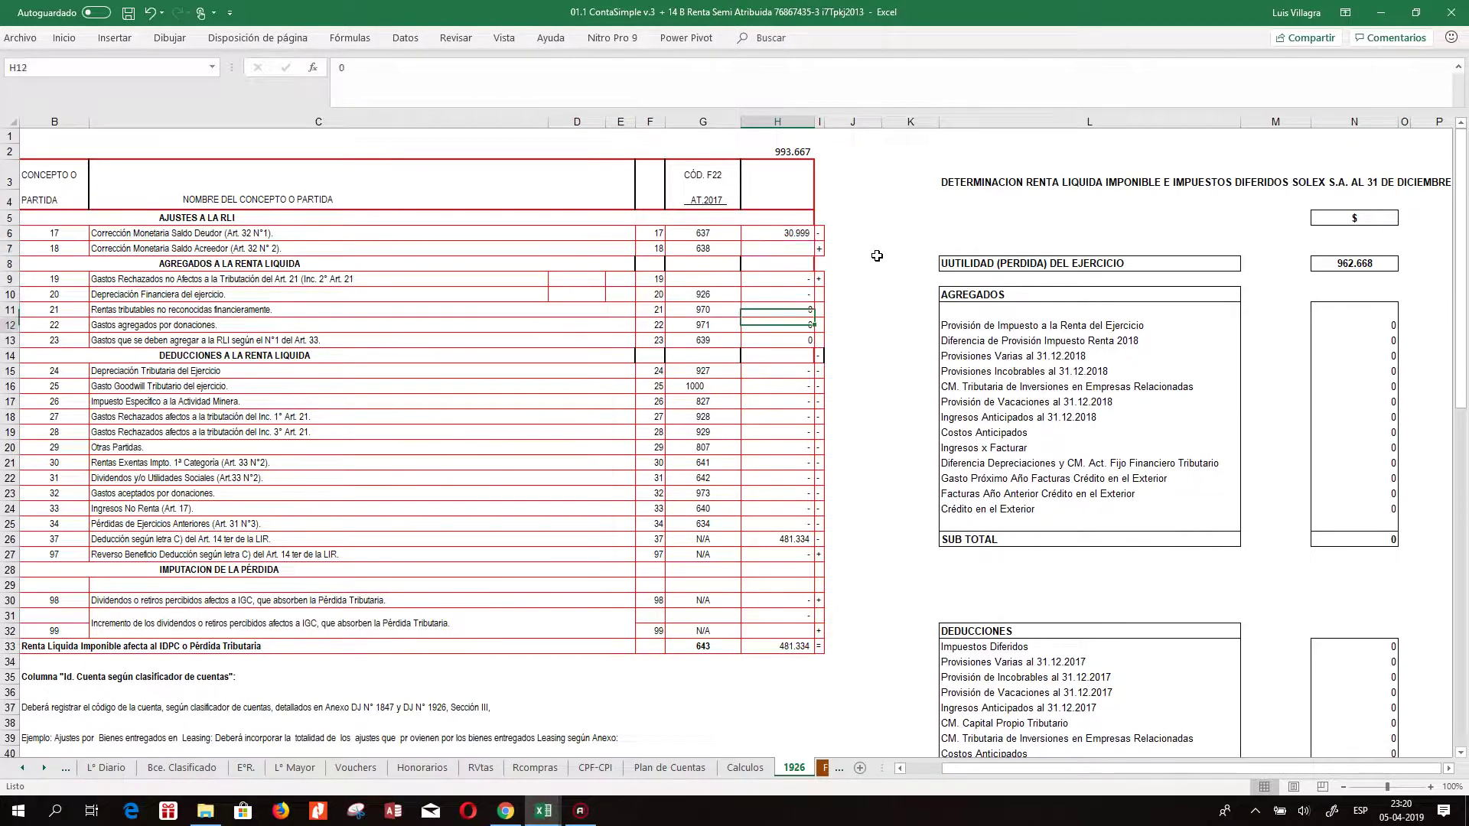
pyautogui.press('Down')
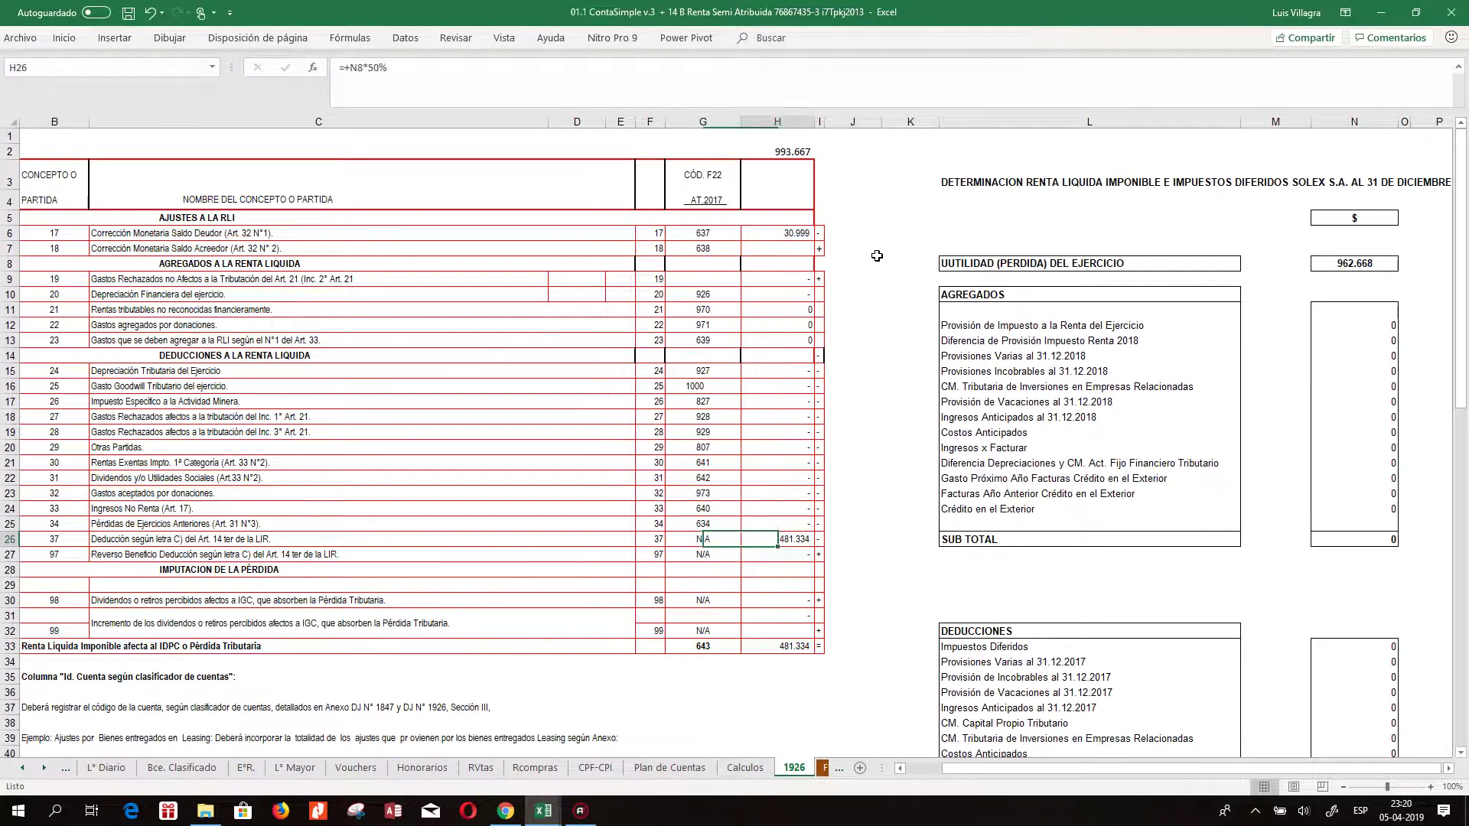
pyautogui.press('Right')
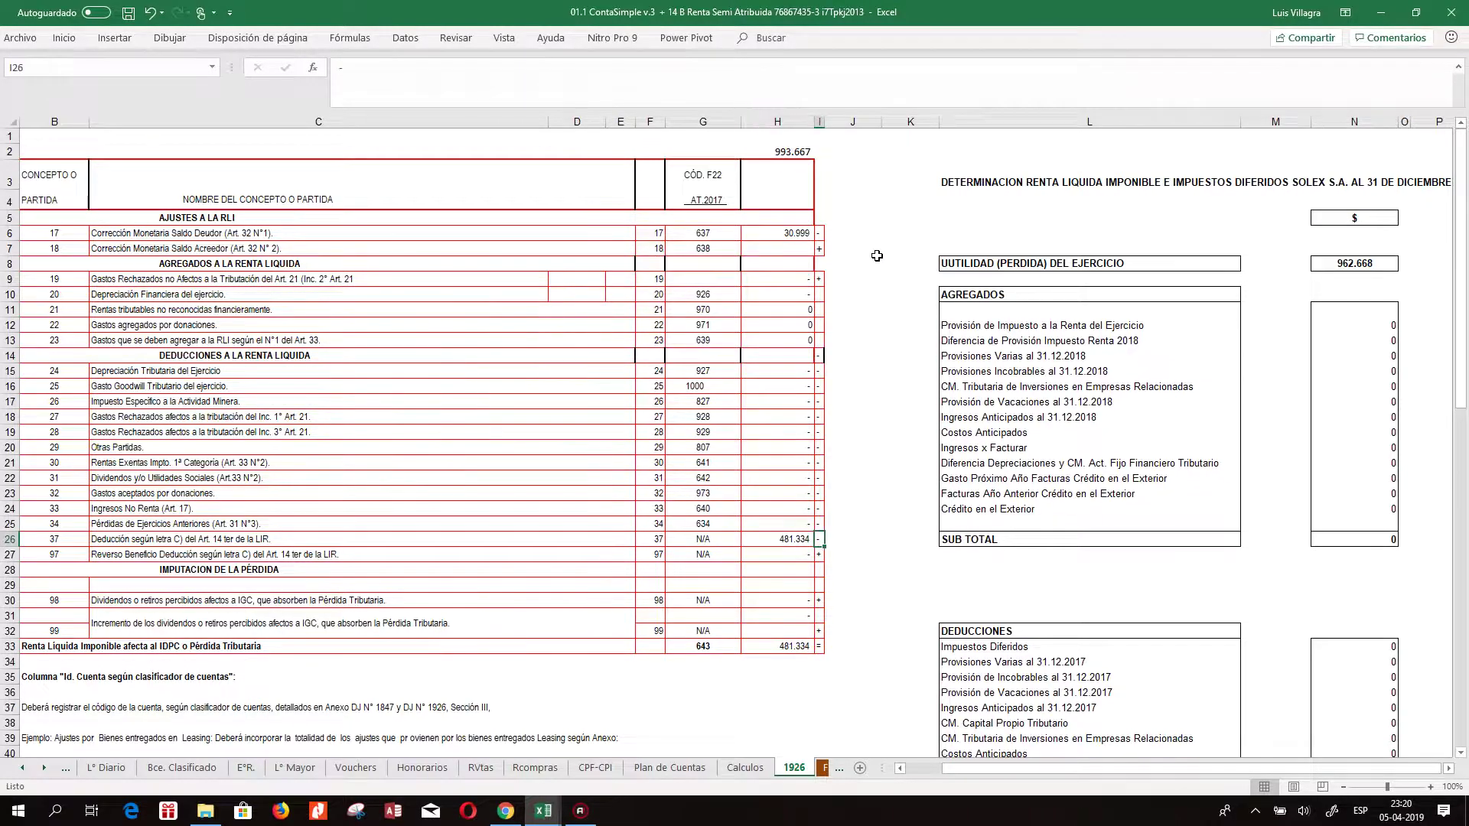
pyautogui.press('Down')
pyautogui.press('Left')
# - Examine the Renta Líquida Imponible determination through Deducciones, the 27% tax and Créditos contra el Impuesto
pyautogui.press('Right')
pyautogui.press('Right')
pyautogui.press('Right')
pyautogui.press('Right')
pyautogui.press('Right')
pyautogui.press('Right')
pyautogui.press('Down')
pyautogui.press('Down')
pyautogui.press('Down')
pyautogui.press('Down')
pyautogui.press('Down')
pyautogui.press('Down')
pyautogui.press('Down')
pyautogui.press('Down')
pyautogui.press('Down')
pyautogui.press('Down')
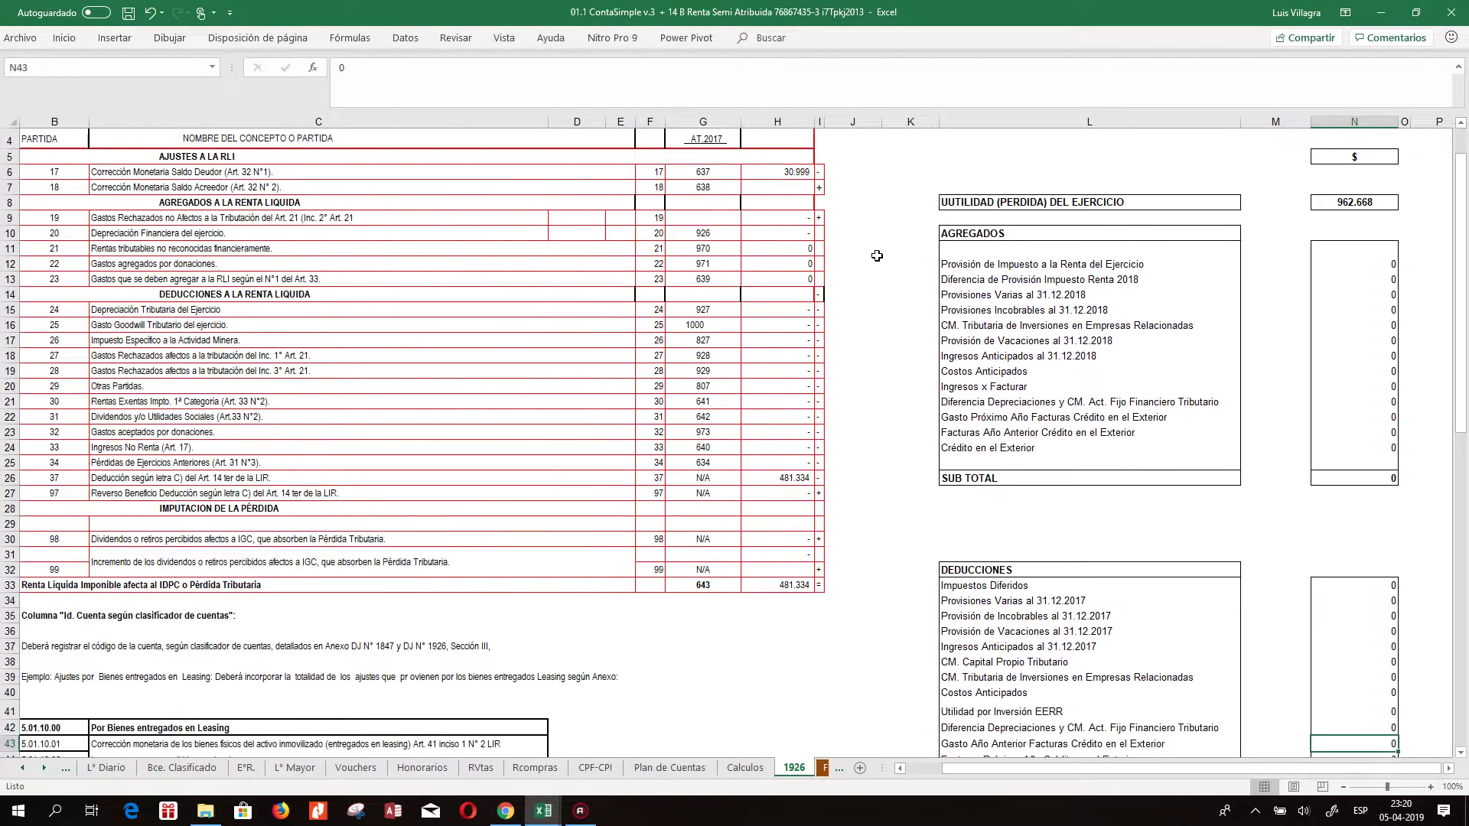
pyautogui.press('Down')
pyautogui.press('Down')
pyautogui.press('Down')
pyautogui.press('Down')
pyautogui.press('Down')
pyautogui.press('Down')
pyautogui.press('Down')
pyautogui.press('Down')
pyautogui.press('Down')
pyautogui.press('Down')
pyautogui.press('Down')
pyautogui.press('Down')
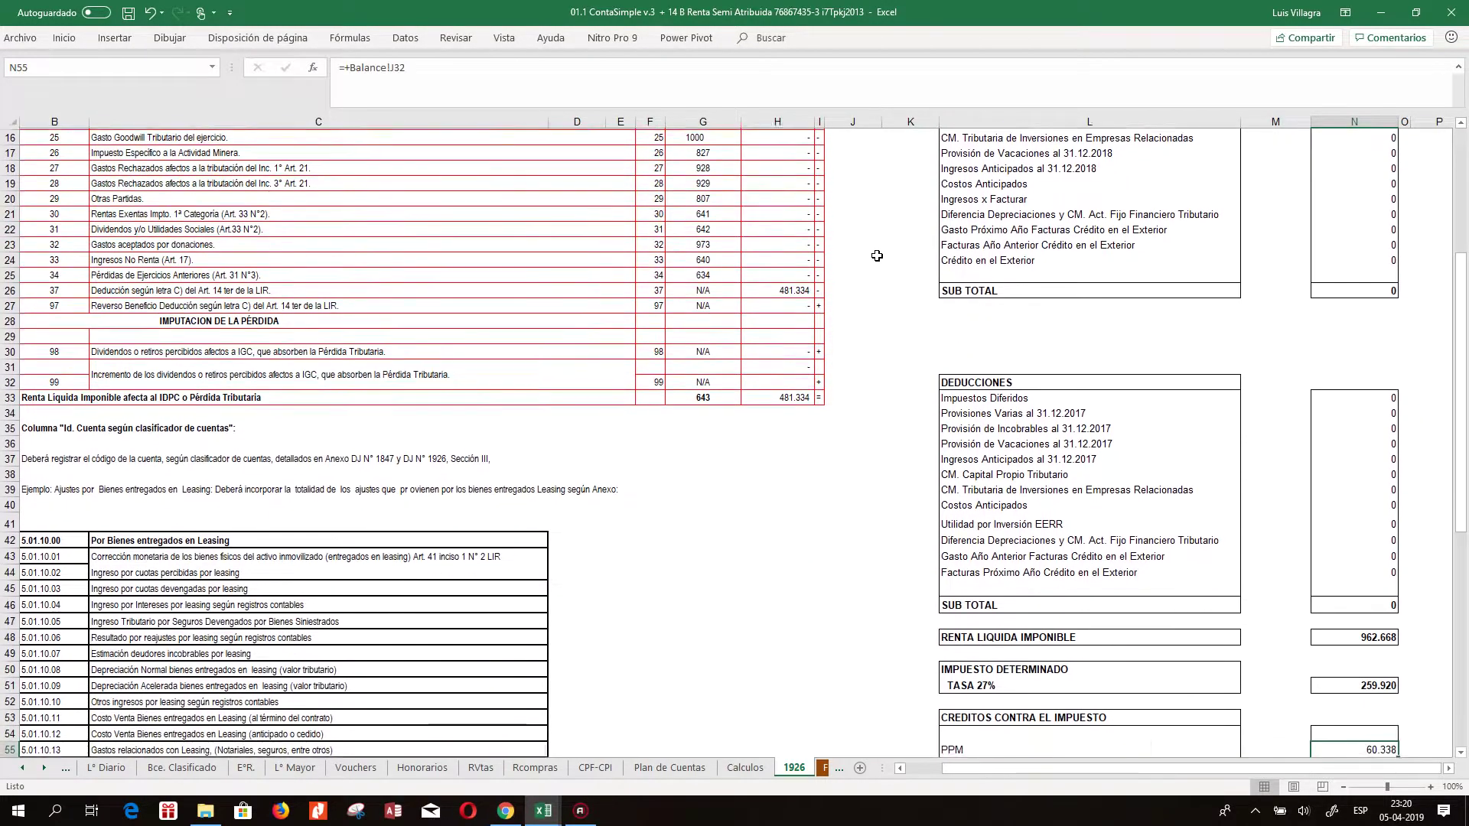
pyautogui.press('Down')
pyautogui.press('Down')
pyautogui.press('Down')
pyautogui.press('Down')
pyautogui.press('Down')
pyautogui.press('Up')
pyautogui.press('Up')
pyautogui.press('Up')
pyautogui.press('Up')
pyautogui.press('Up')
pyautogui.press('Up')
pyautogui.press('Up')
pyautogui.press('Up')
pyautogui.press('Up')
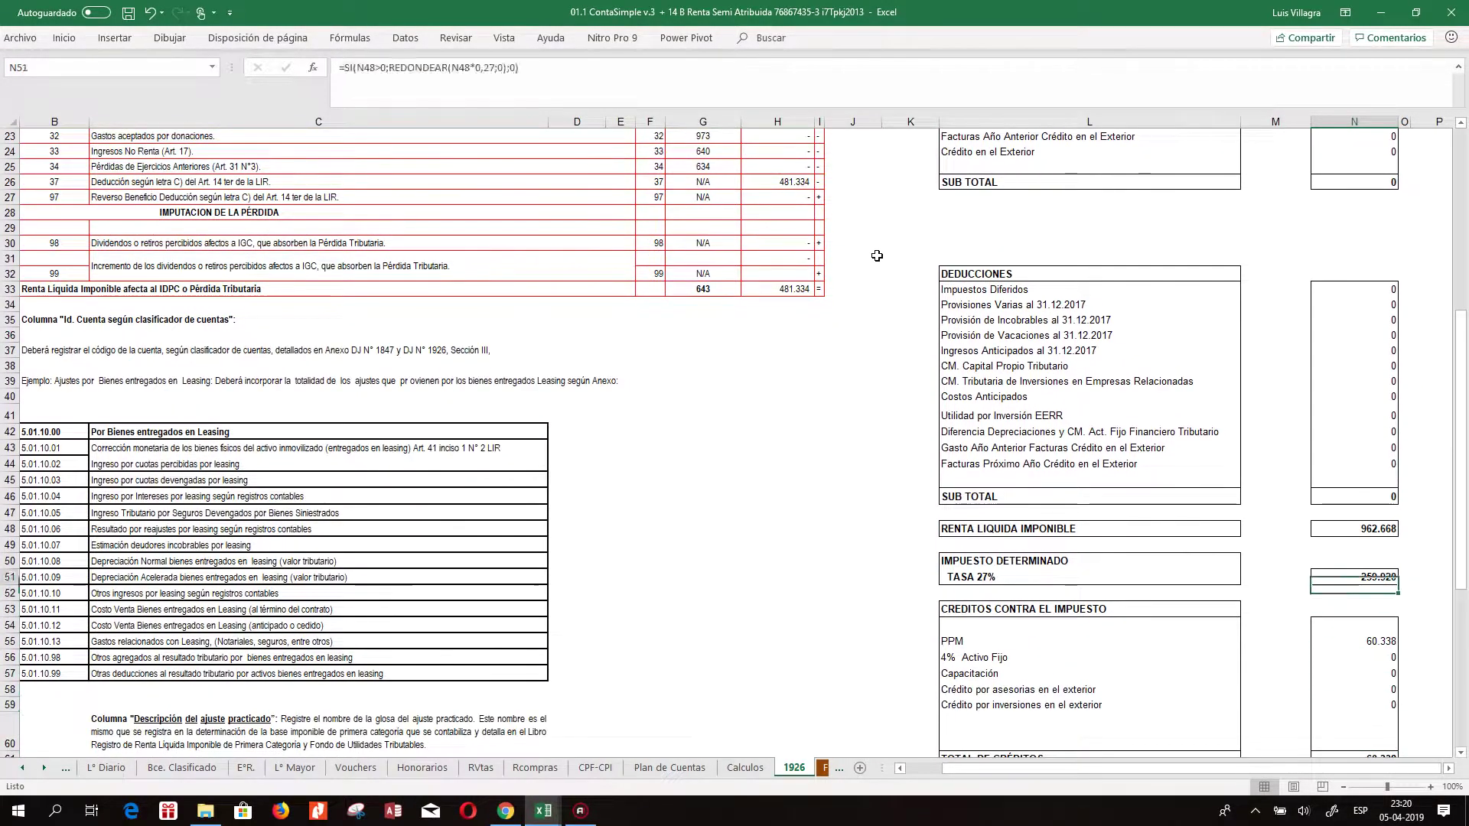
# - Label the blank row above the Deducciones subtotal by linking L45 to the Art. 14 ter deduction name in C26
pyautogui.press('Up')
pyautogui.press('Up')
pyautogui.press('Up')
pyautogui.press('Up')
pyautogui.press('Up')
pyautogui.press('Up')
pyautogui.press('Left')
pyautogui.press('Left')
pyautogui.write('+')
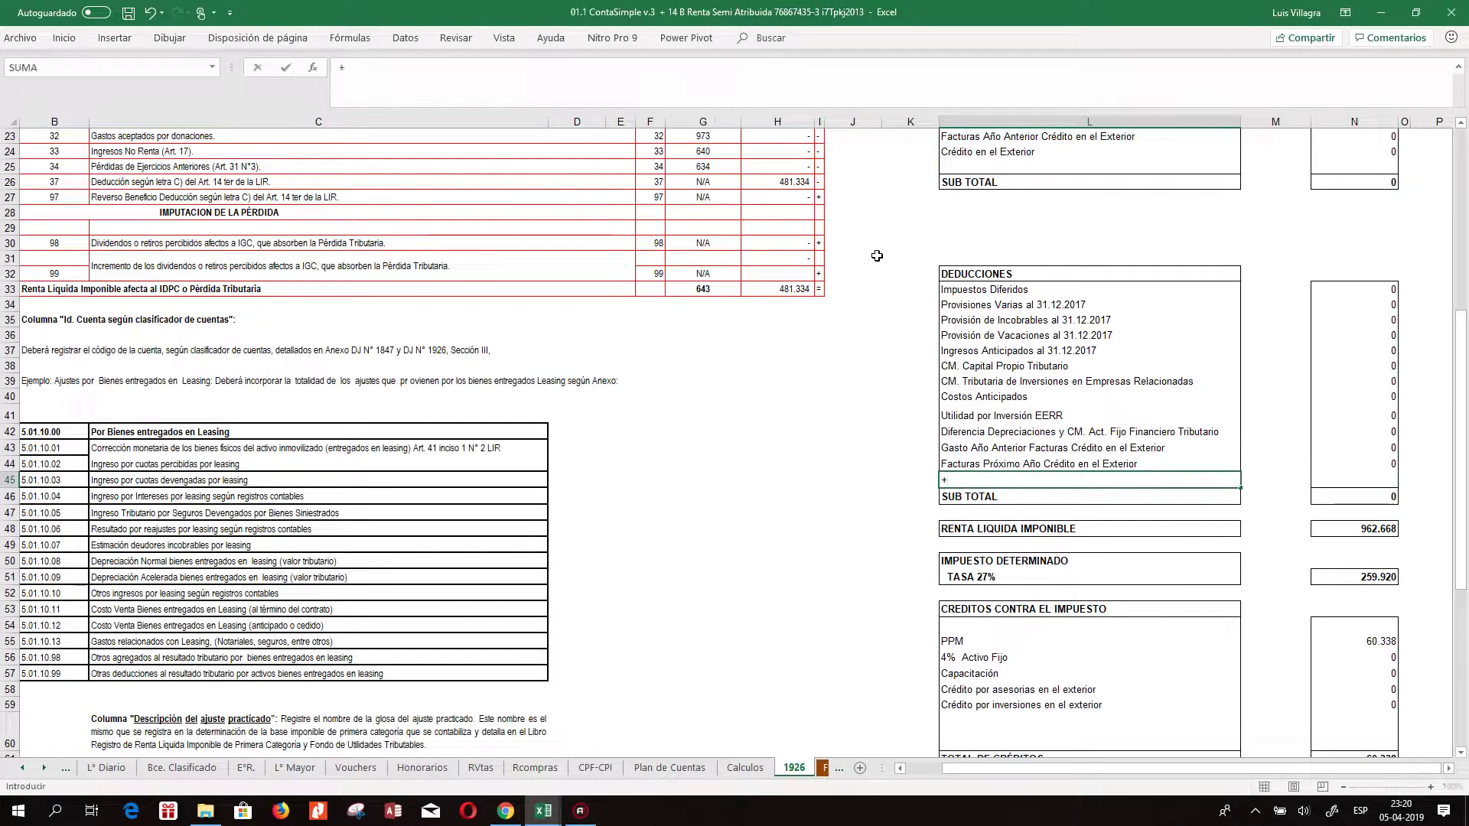
pyautogui.scroll(7, 877, 256)
pyautogui.click(283, 536)
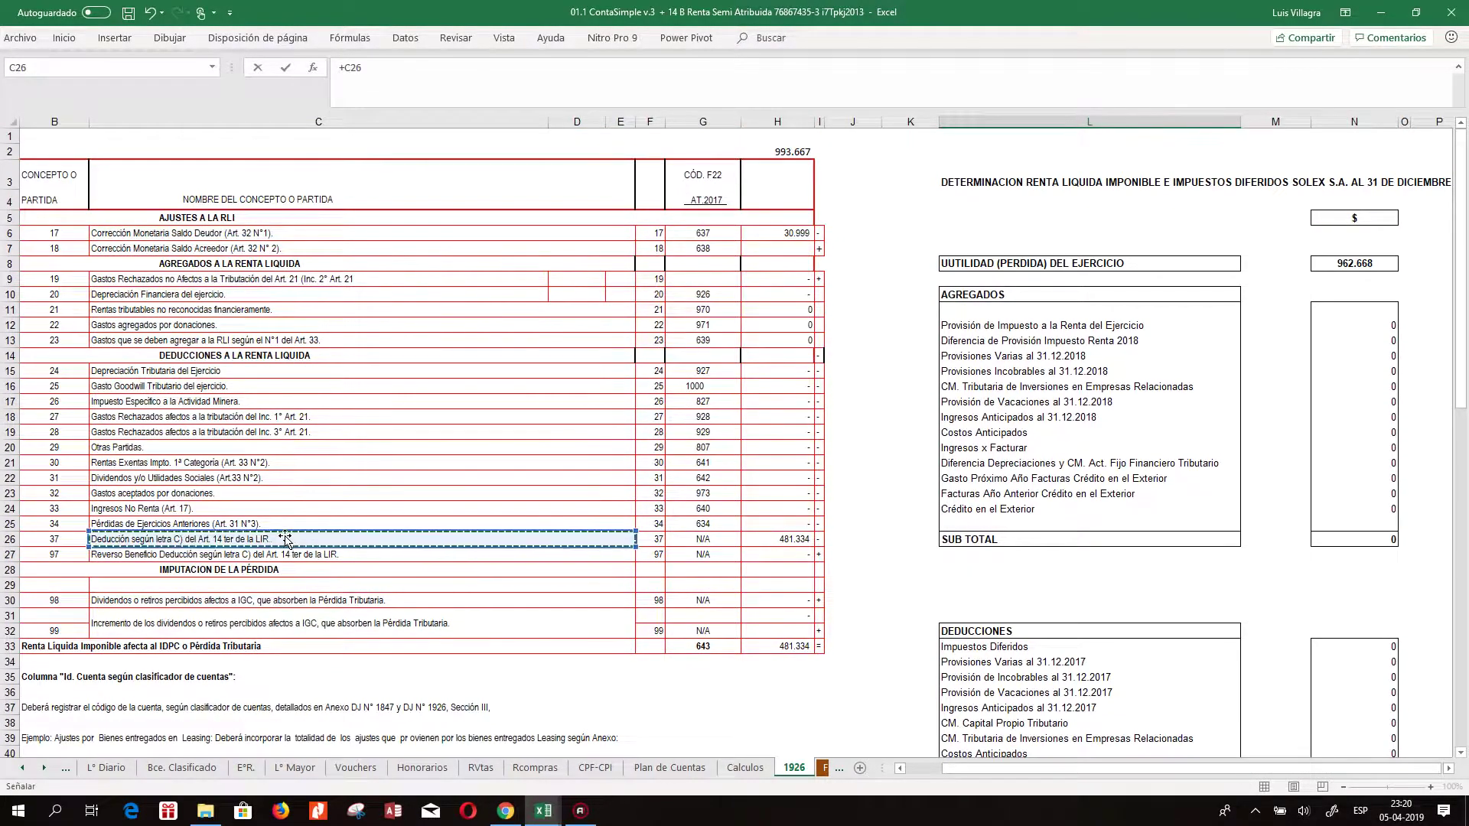
pyautogui.press('Return')
# - Enter the formula -H26 in N45 as the amount of the Art. 14 ter deduction and check the totals below
pyautogui.press('Right')
pyautogui.press('Right')
pyautogui.press('Up')
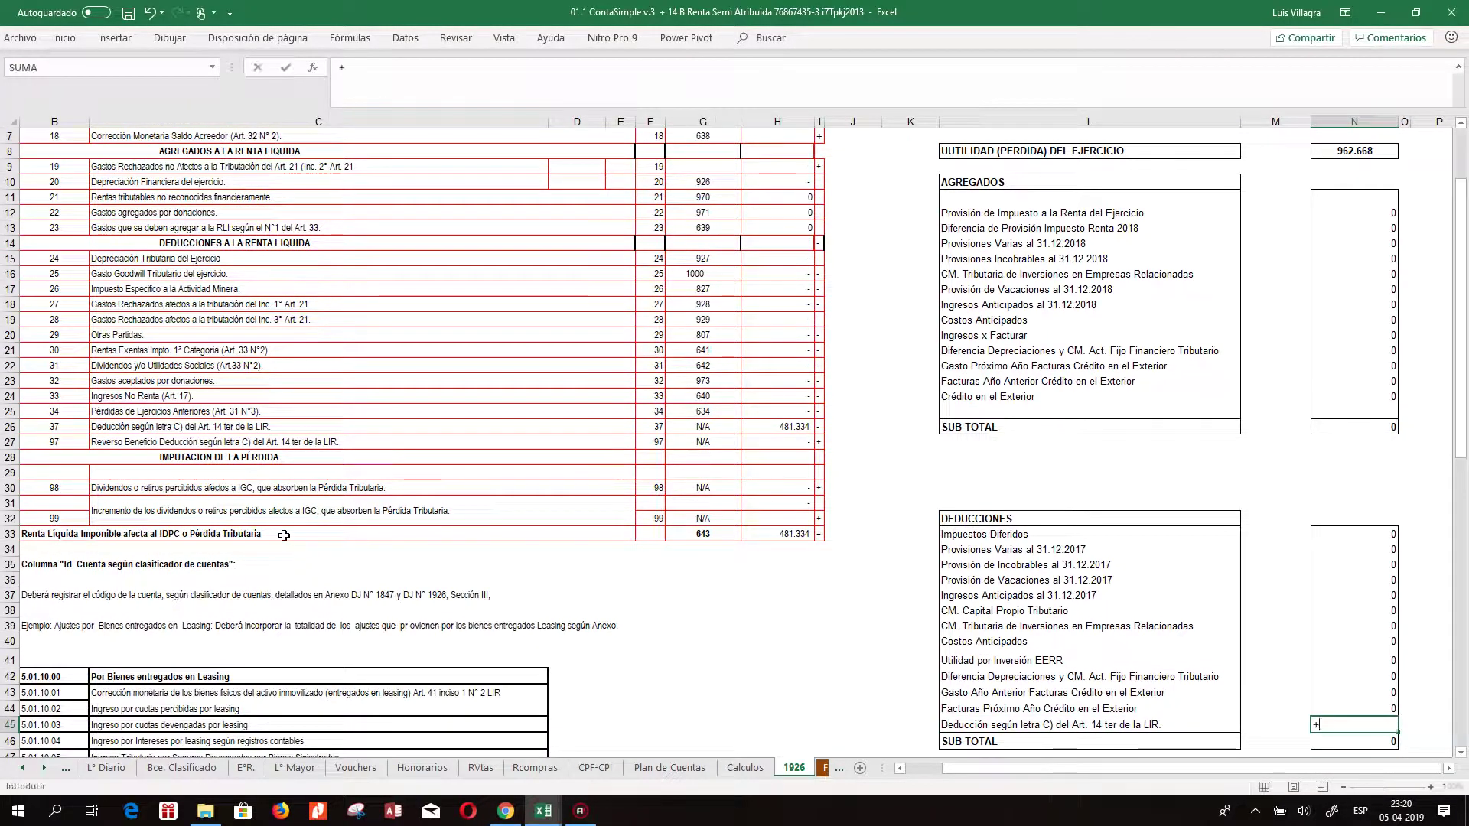
pyautogui.write('+')
pyautogui.press('BackSpace')
pyautogui.write('-')
pyautogui.click(774, 428)
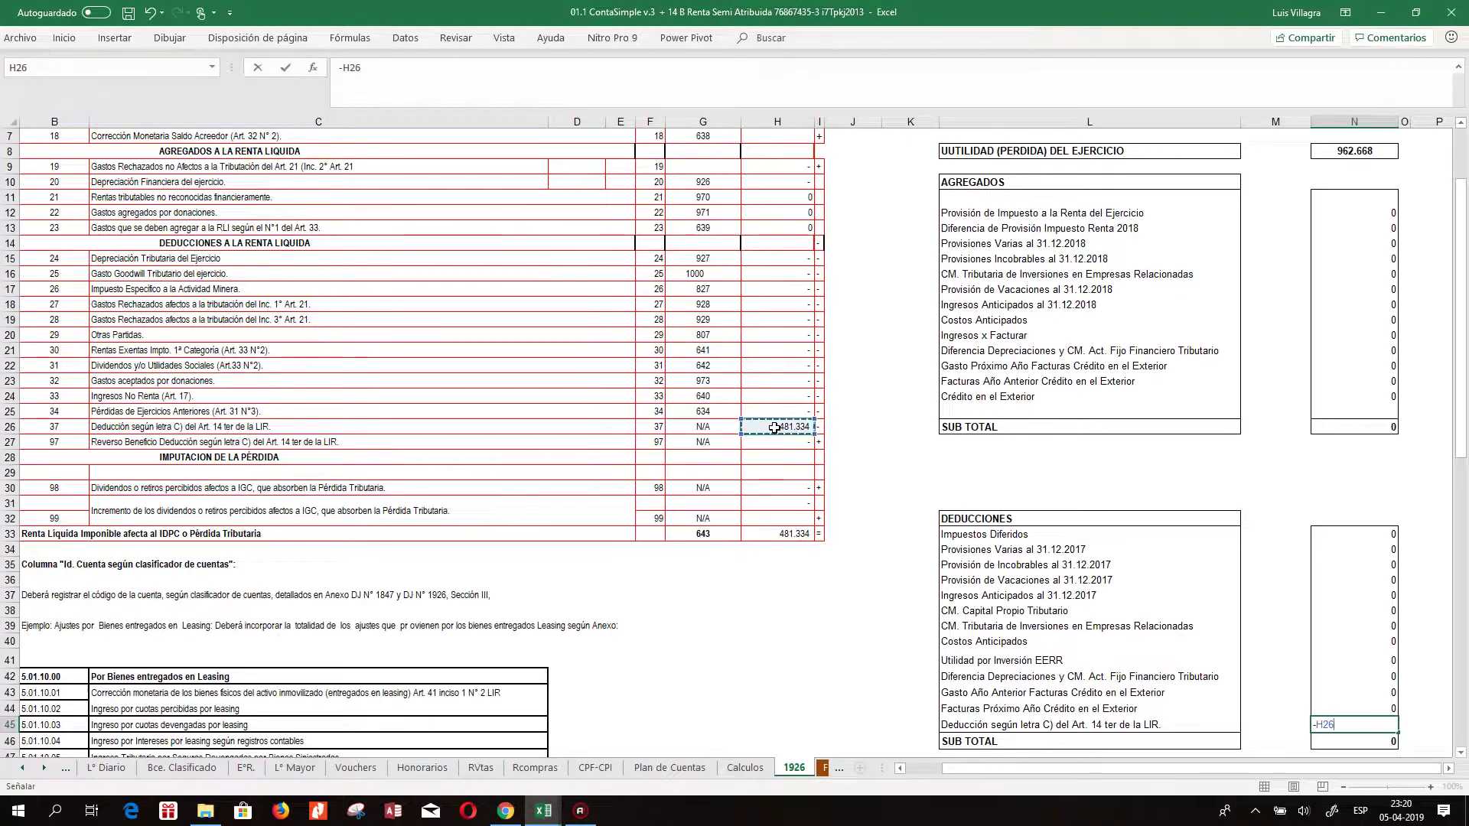
pyautogui.press('Return')
pyautogui.press('Down')
pyautogui.press('Down')
pyautogui.press('Down')
pyautogui.press('Down')
pyautogui.press('Down')
# - Change the Art. 14 ter deduction formula in N45 to =H26 and check the taxable income and tax rows
pyautogui.press('Up')
pyautogui.press('Up')
pyautogui.press('Up')
pyautogui.press('Up')
pyautogui.press('Up')
pyautogui.press('Up')
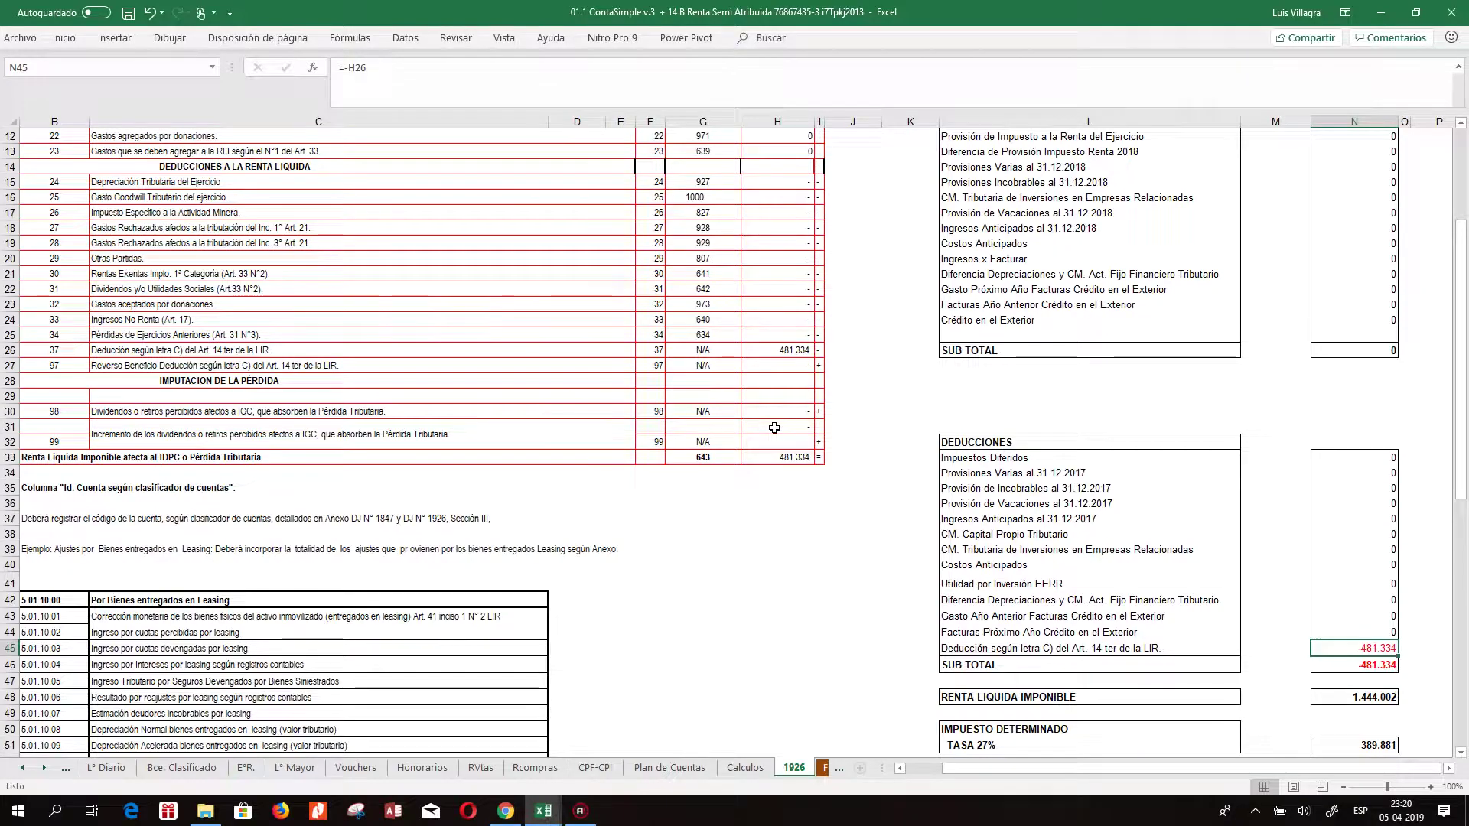
pyautogui.click(347, 69)
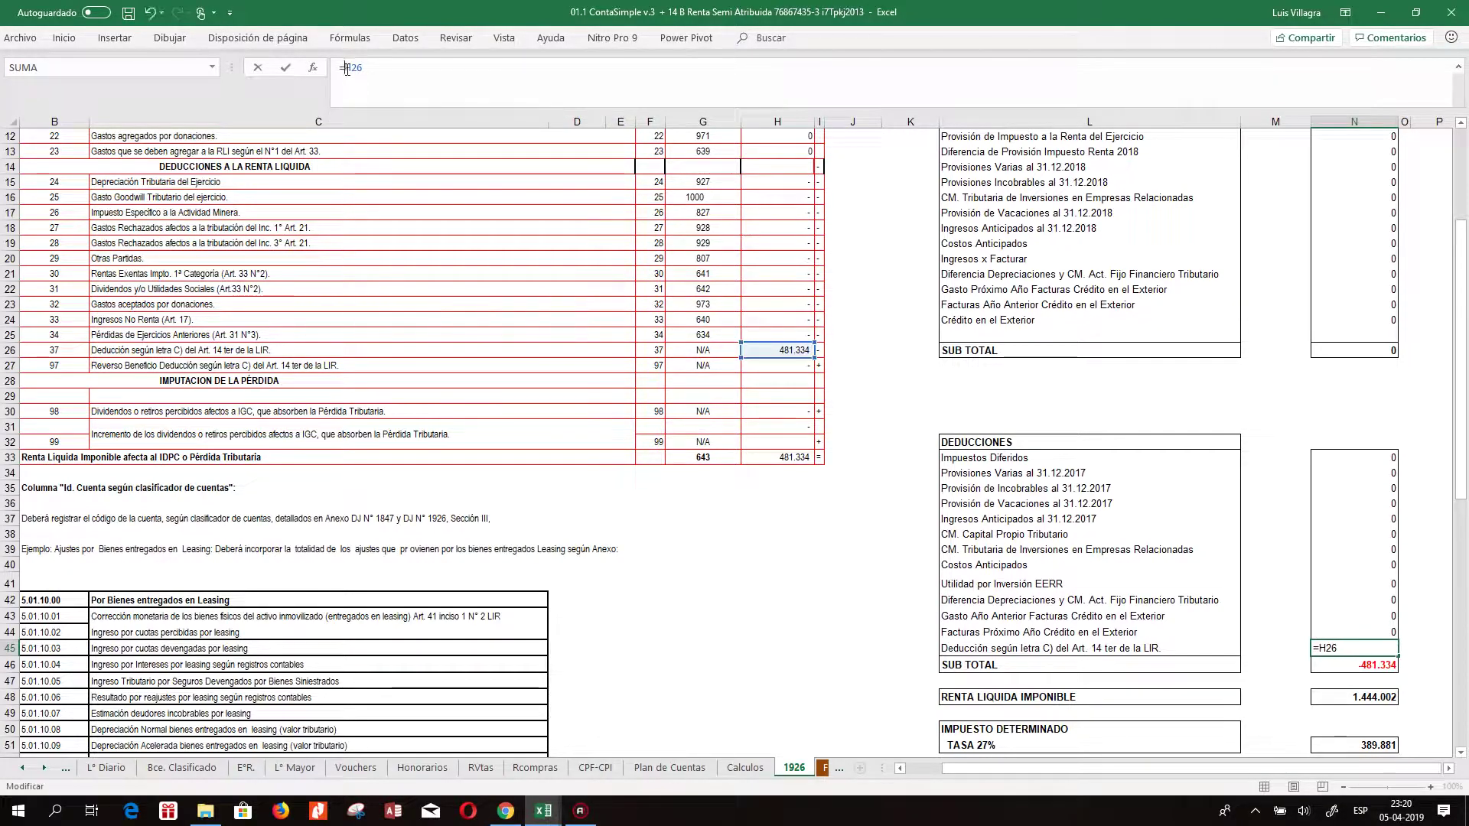
pyautogui.press('Return')
pyautogui.press('Down')
pyautogui.press('Down')
pyautogui.press('Down')
pyautogui.press('Down')
pyautogui.press('Down')
pyautogui.press('Down')
pyautogui.press('Down')
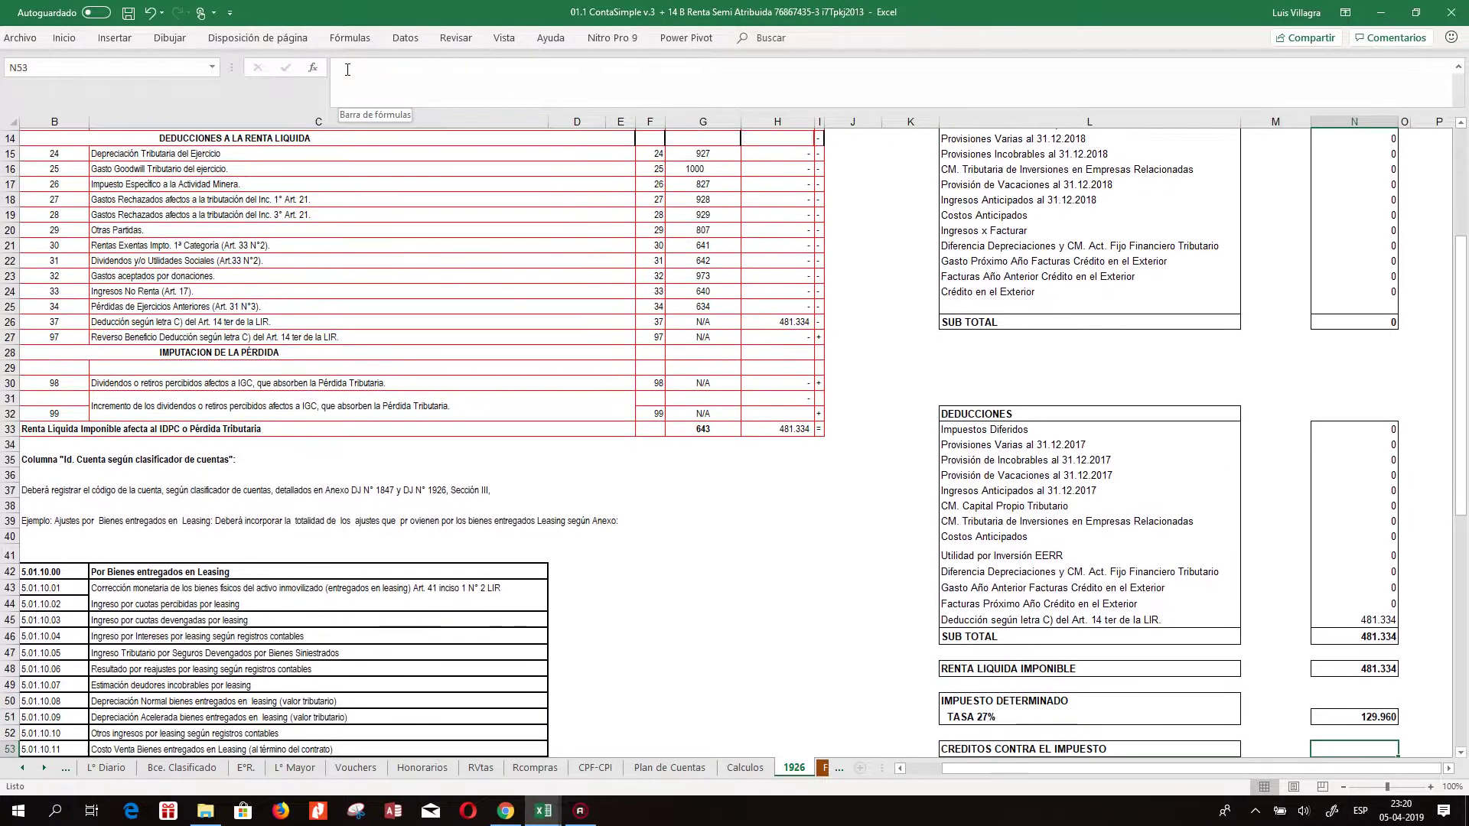
# - Examine the 1926 tax calculation from the 27% tax through the PPM and other credits to the Total a Pagar formula
pyautogui.press('Up')
pyautogui.press('Up')
pyautogui.press('Left')
pyautogui.press('Left')
pyautogui.press('Down')
pyautogui.press('Down')
pyautogui.press('Down')
pyautogui.press('Down')
pyautogui.press('Right')
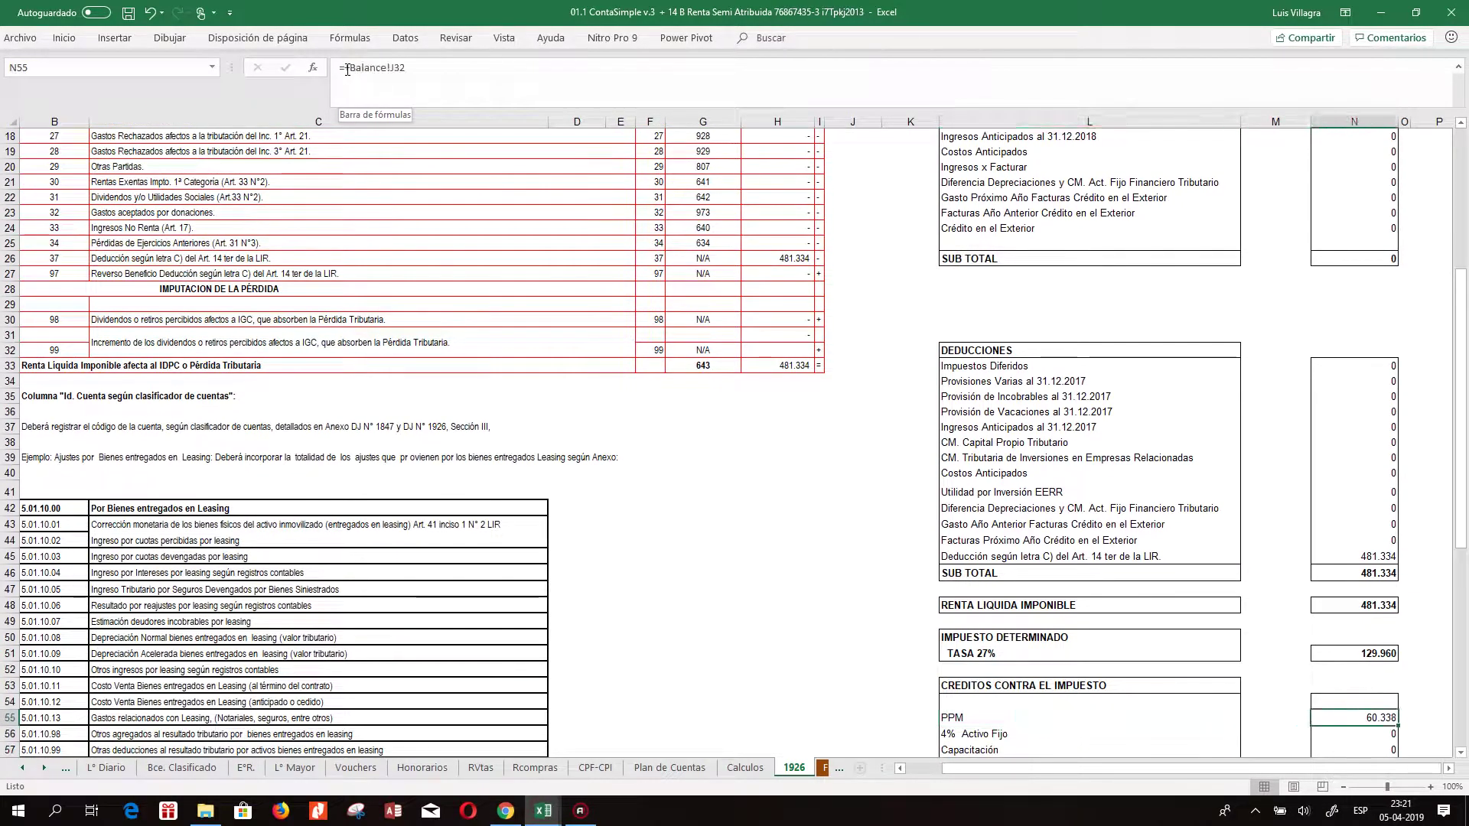
pyautogui.press('Down')
pyautogui.press('Down')
pyautogui.press('Down')
pyautogui.press('Down')
pyautogui.press('Down')
pyautogui.press('Down')
pyautogui.press('Down')
pyautogui.press('Down')
pyautogui.press('Down')
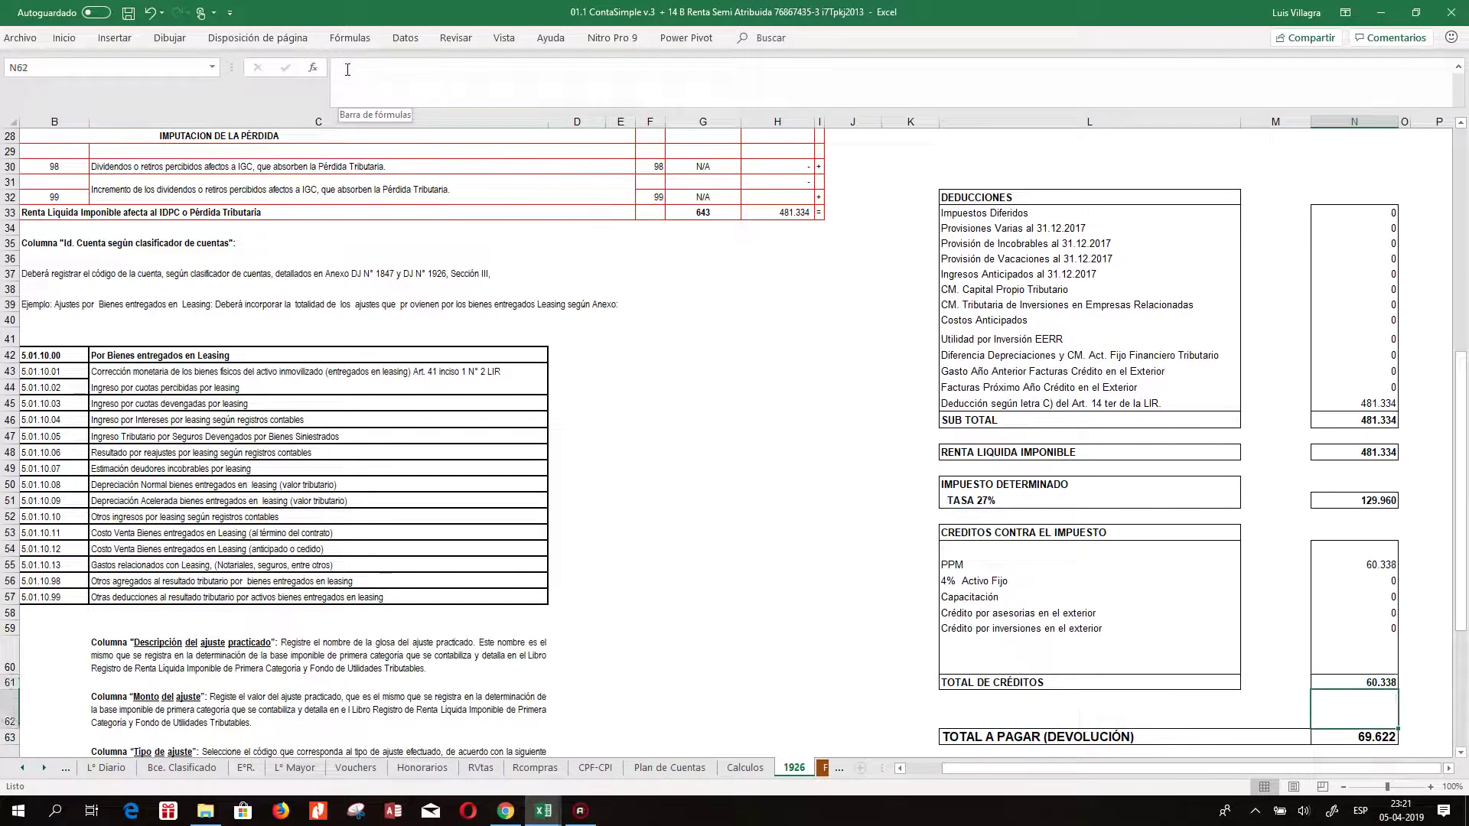
pyautogui.press('Up')
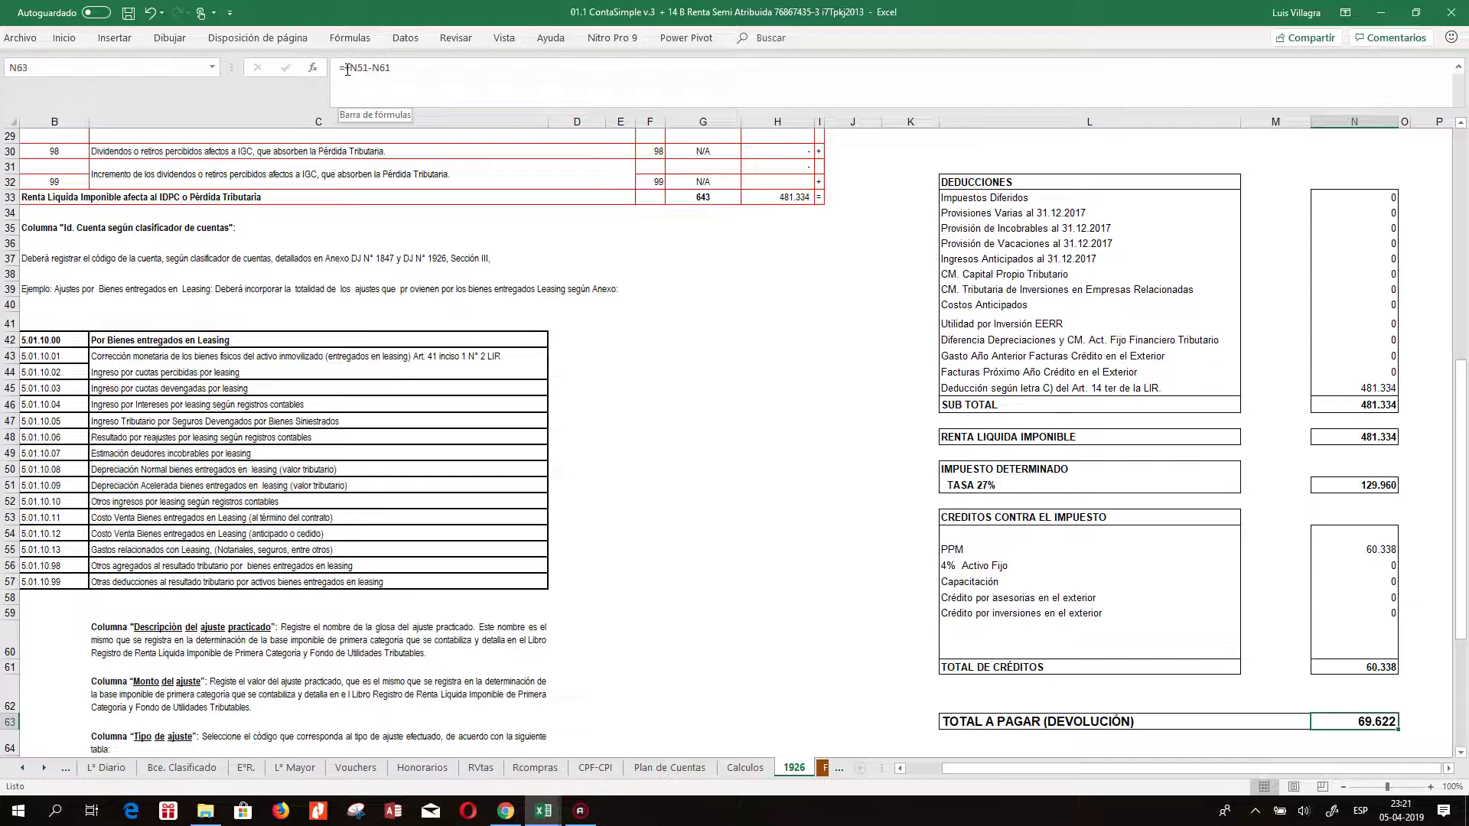
pyautogui.scroll(9, 841, 439)
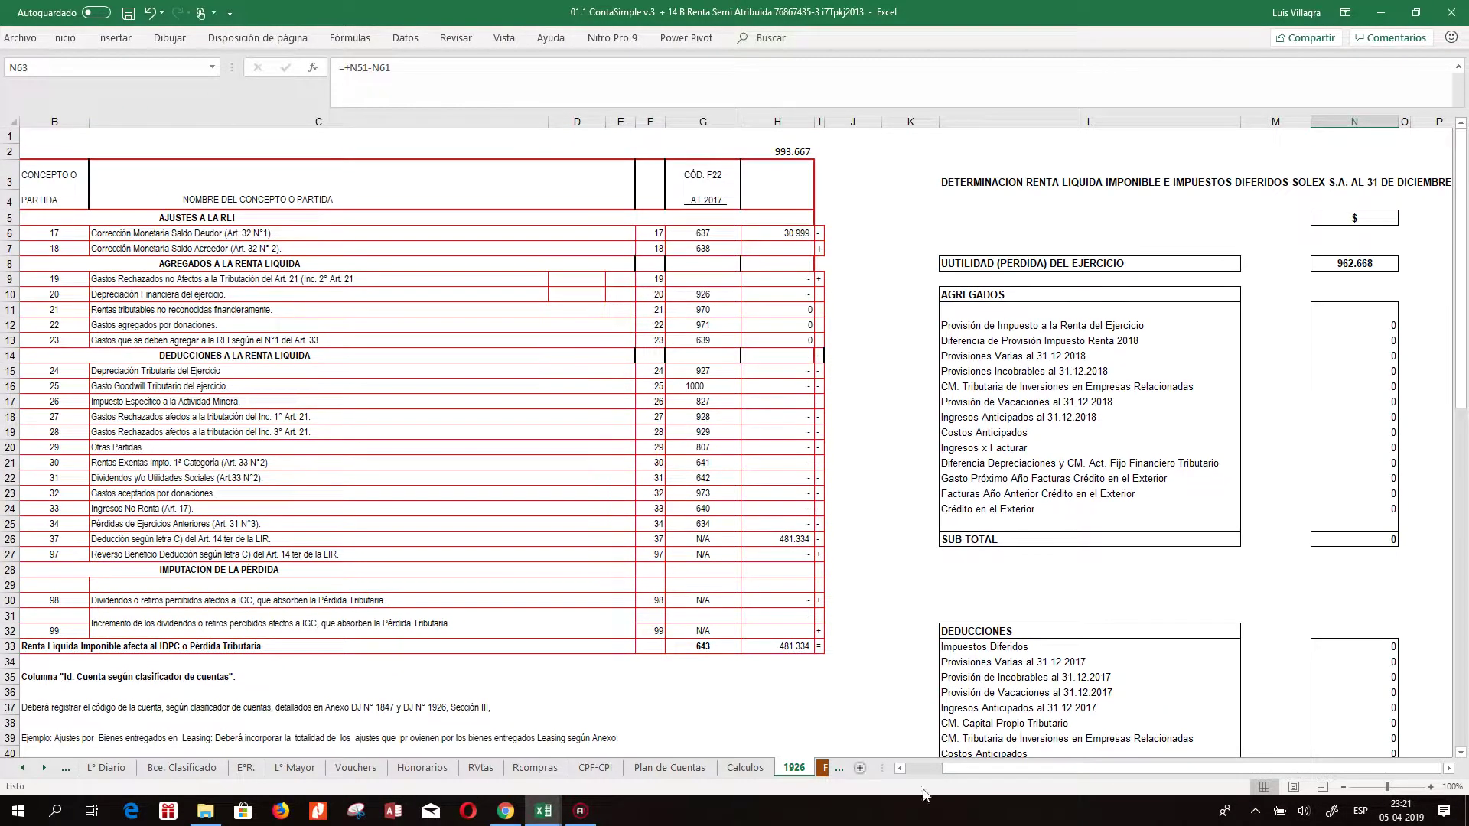
# - Open the F1926 sheet and review the Sección B accounts, adjustment amounts and adjustment types, including the Art. 14 ter deduction
pyautogui.click(838, 773)
pyautogui.scroll(8, 764, 431)
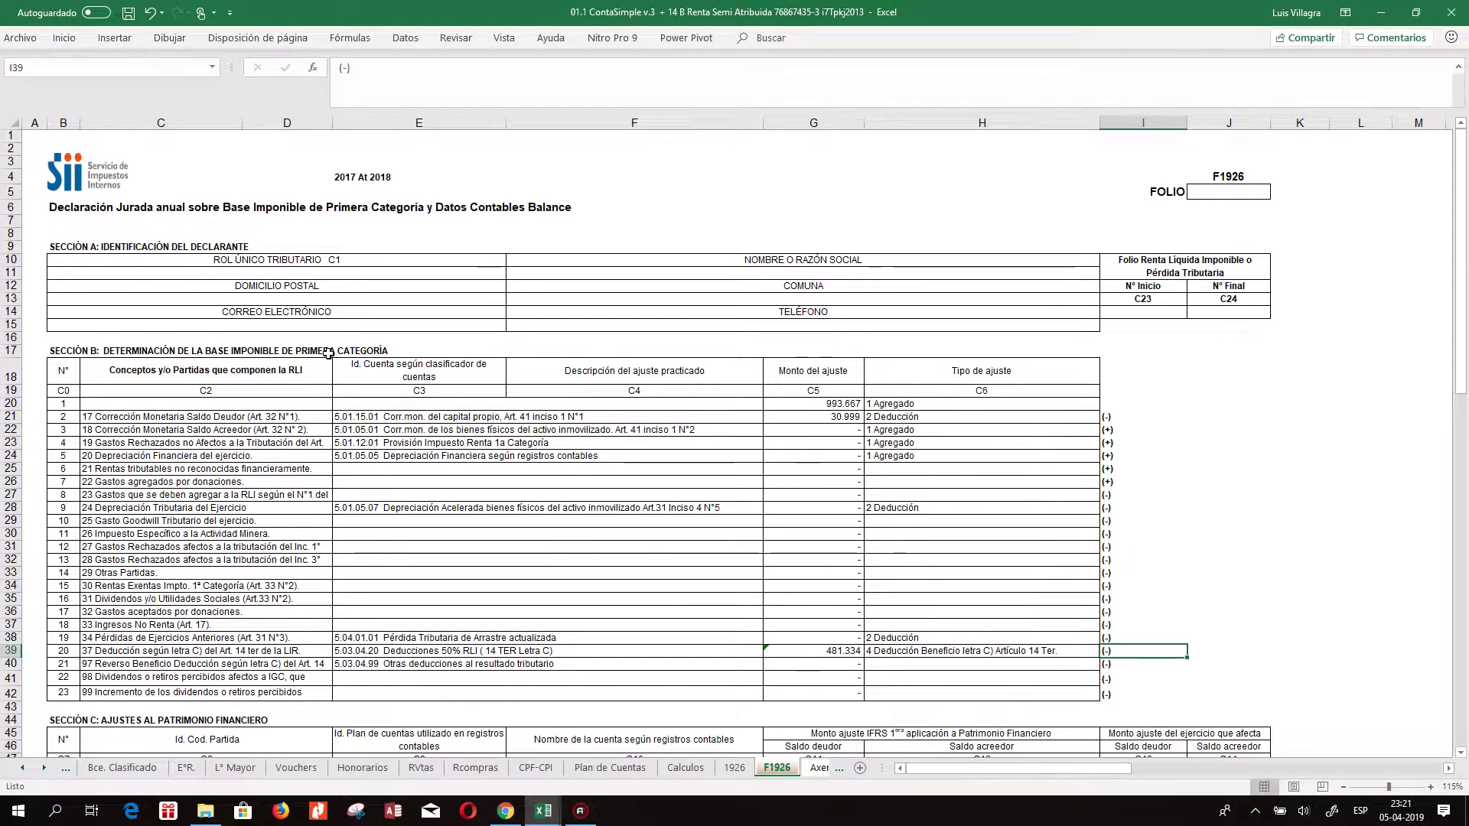
pyautogui.click(428, 429)
pyautogui.click(851, 417)
pyautogui.click(924, 423)
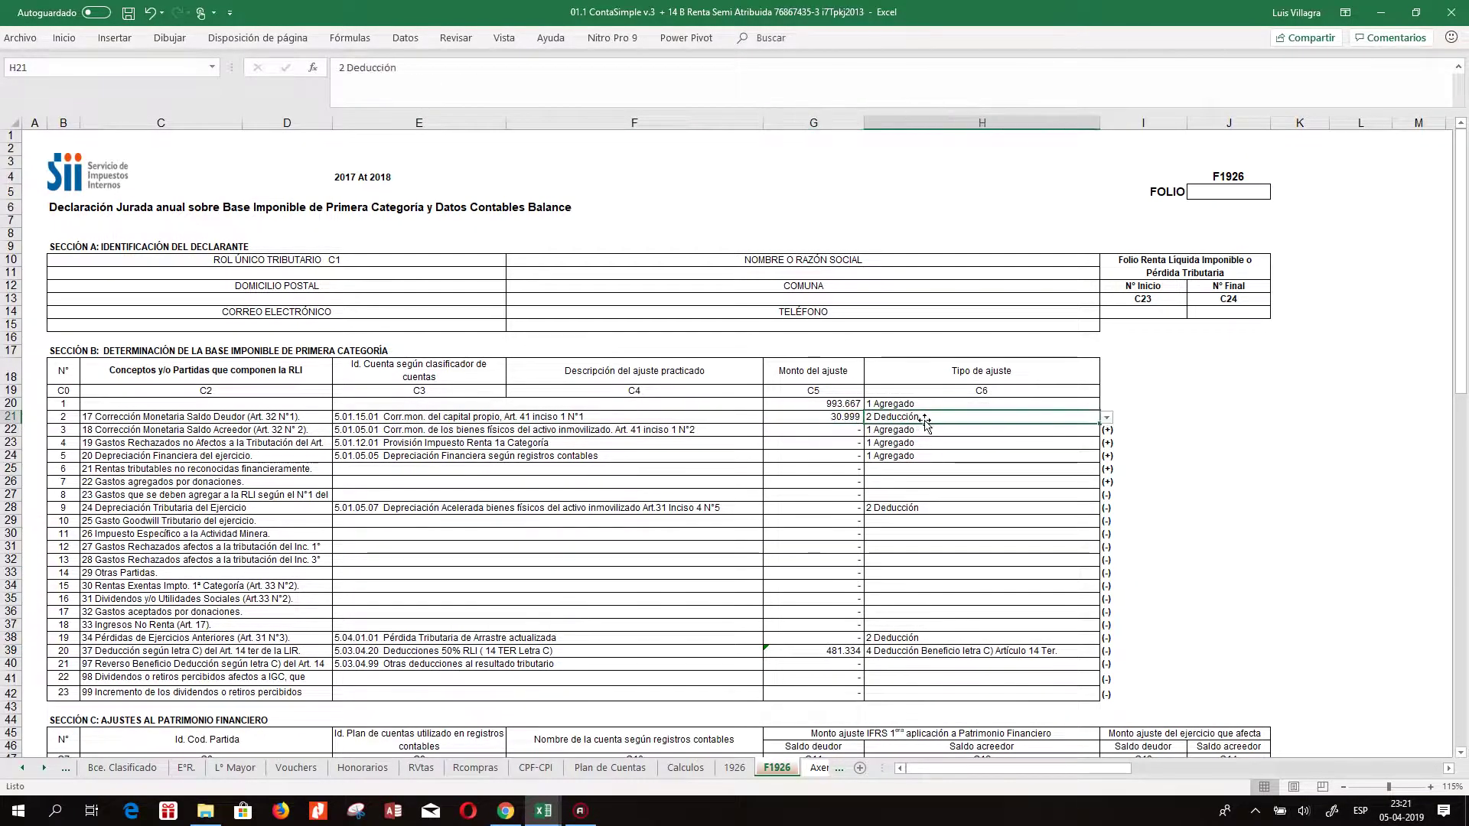
pyautogui.click(897, 436)
pyautogui.click(813, 651)
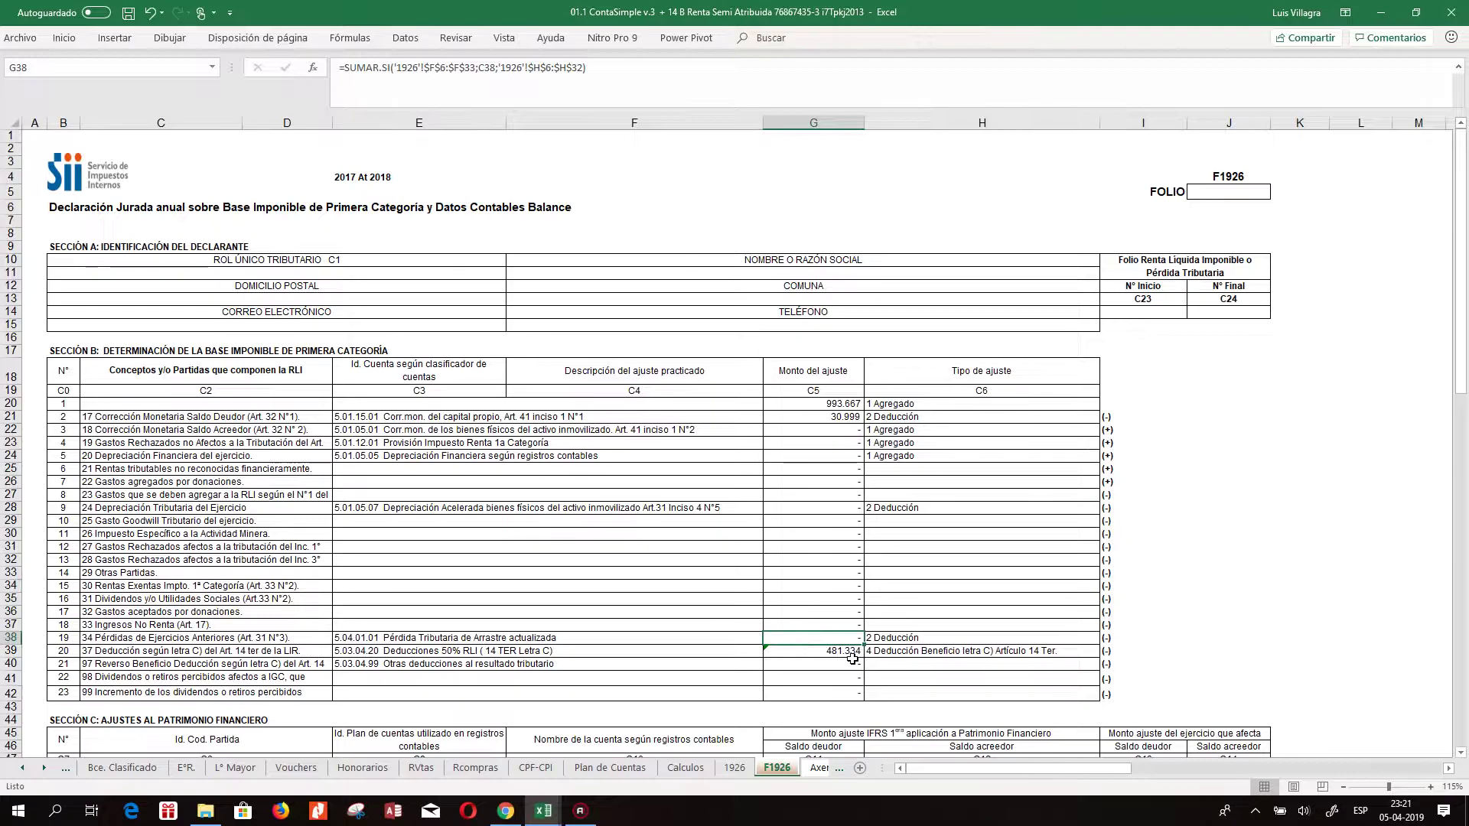
pyautogui.click(475, 667)
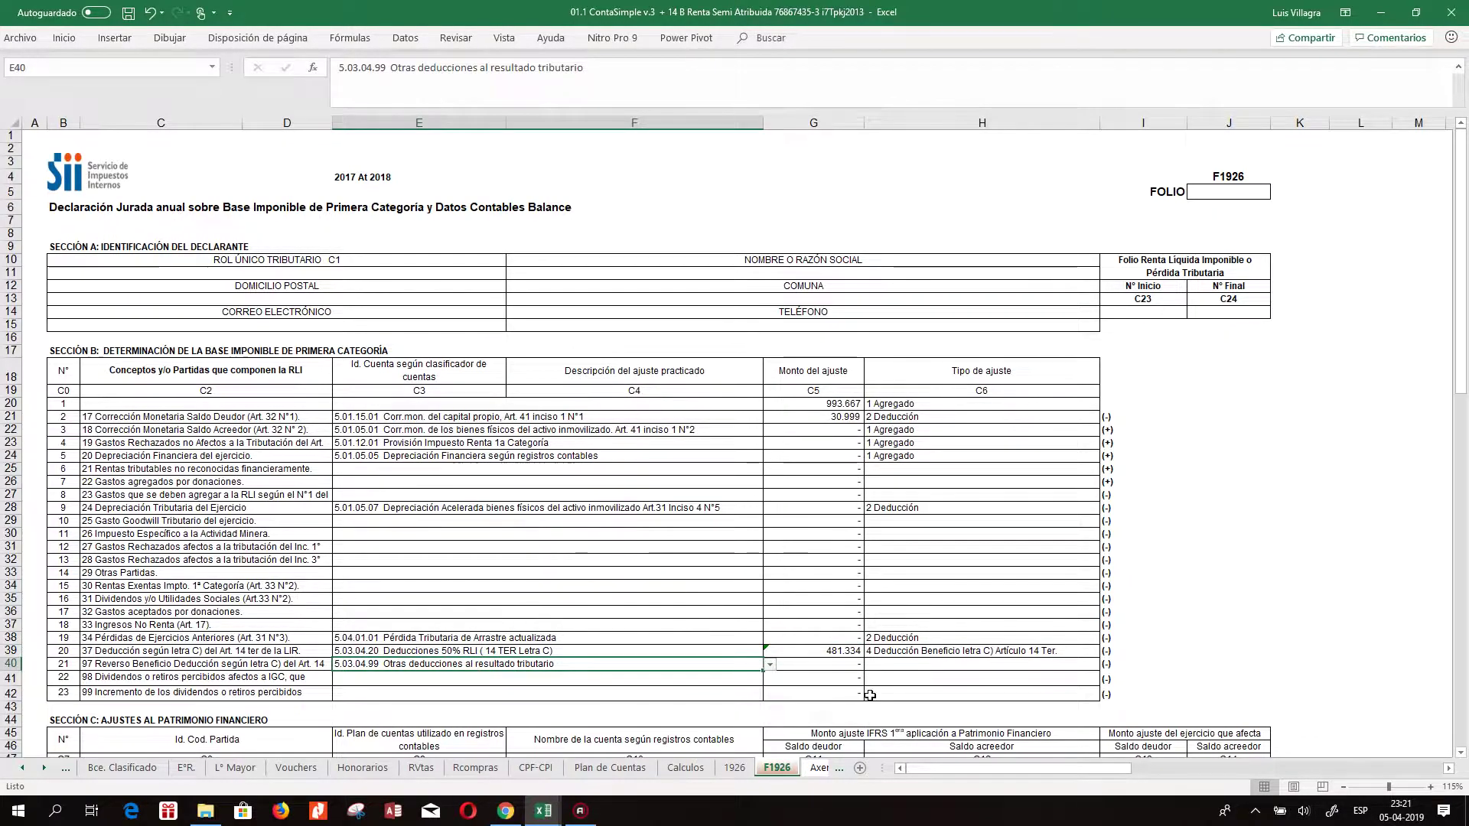